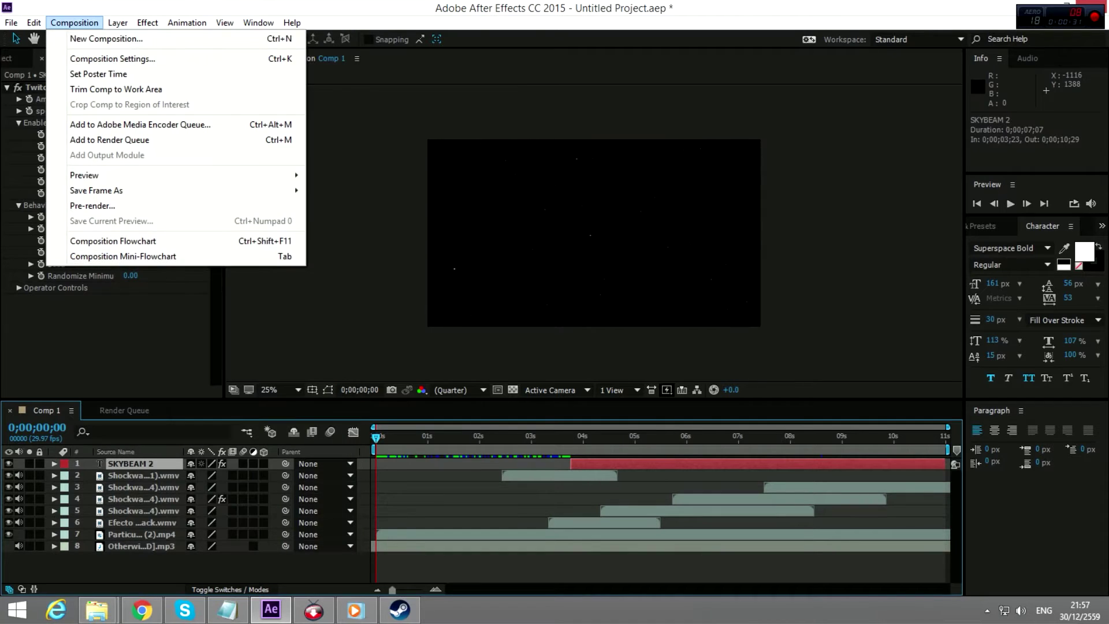
# - Create a new composition with the HDTV 1080 29.97 preset and place its timeline directly after Comp 1
pyautogui.click(87, 38)
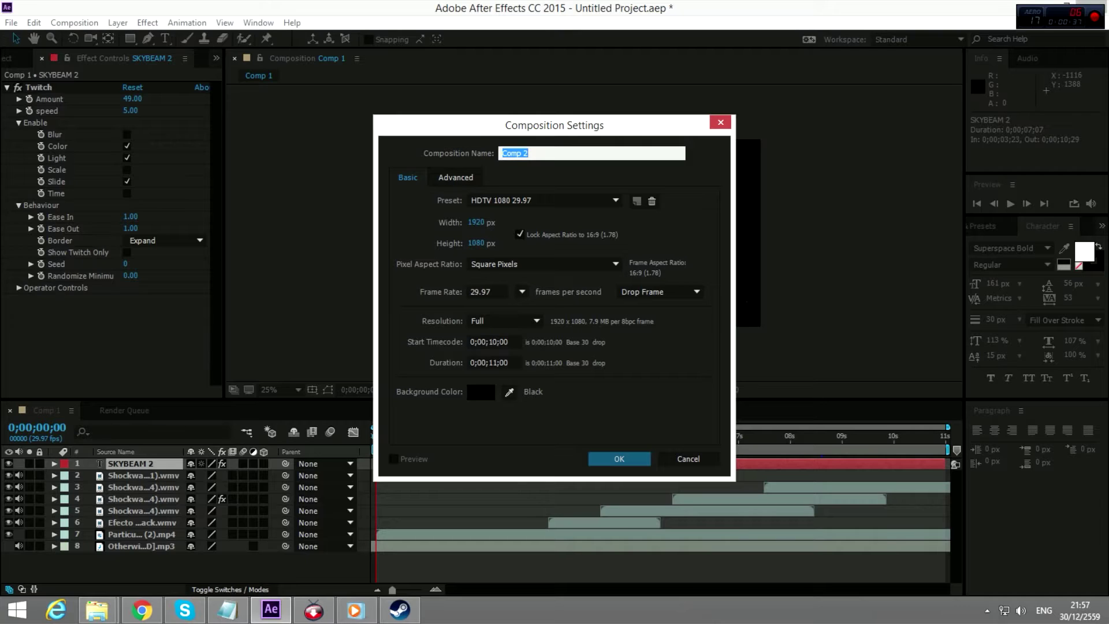
pyautogui.click(490, 292)
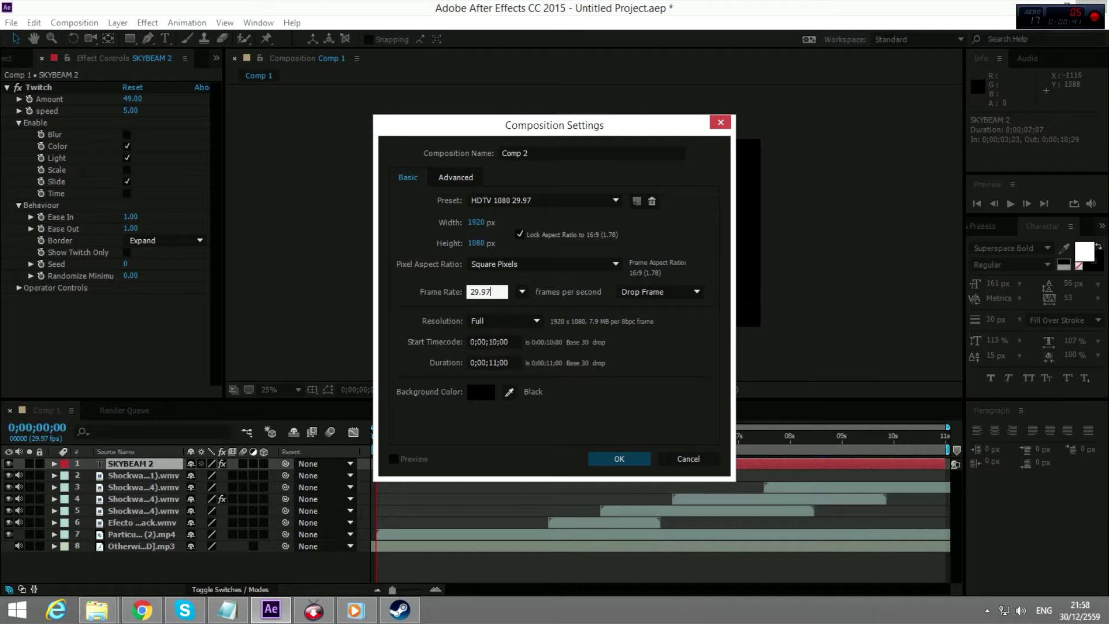
pyautogui.press('Return')
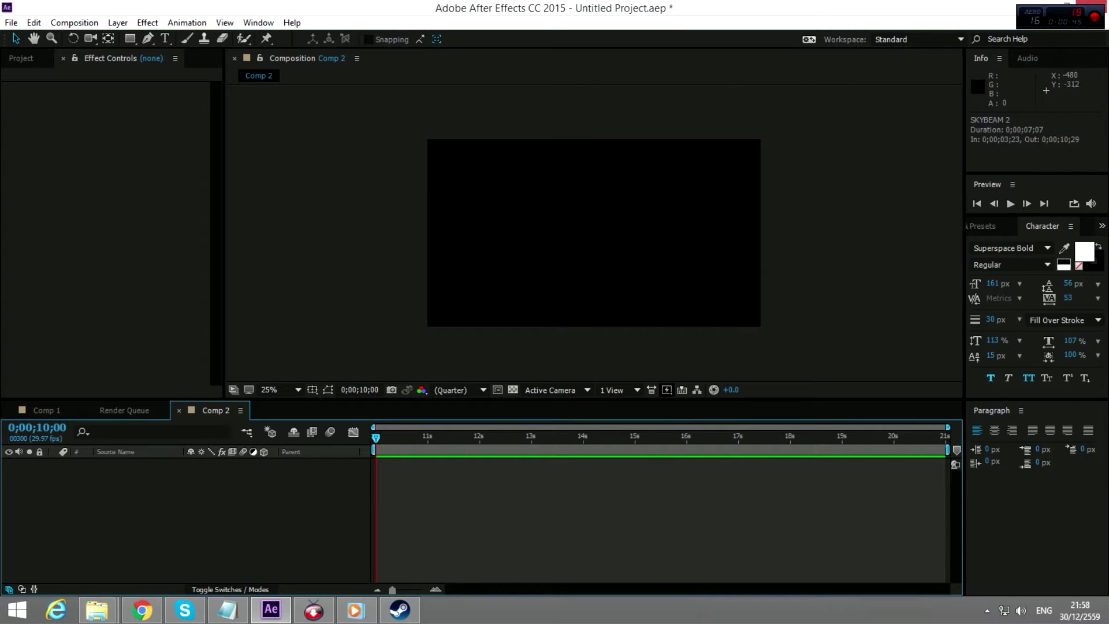
pyautogui.moveTo(215, 411); pyautogui.dragTo(126, 410)
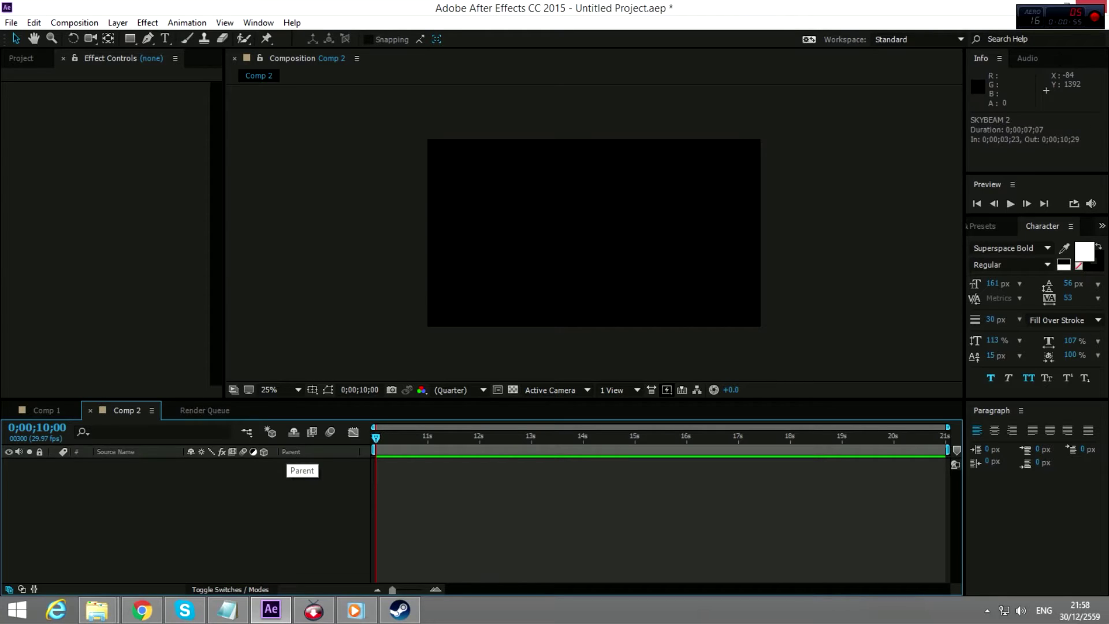
# - Add a text layer reading "skybeam" to Comp 2 and move it to the middle of the frame
pyautogui.rightClick(168, 485)
pyautogui.moveTo(196, 355)
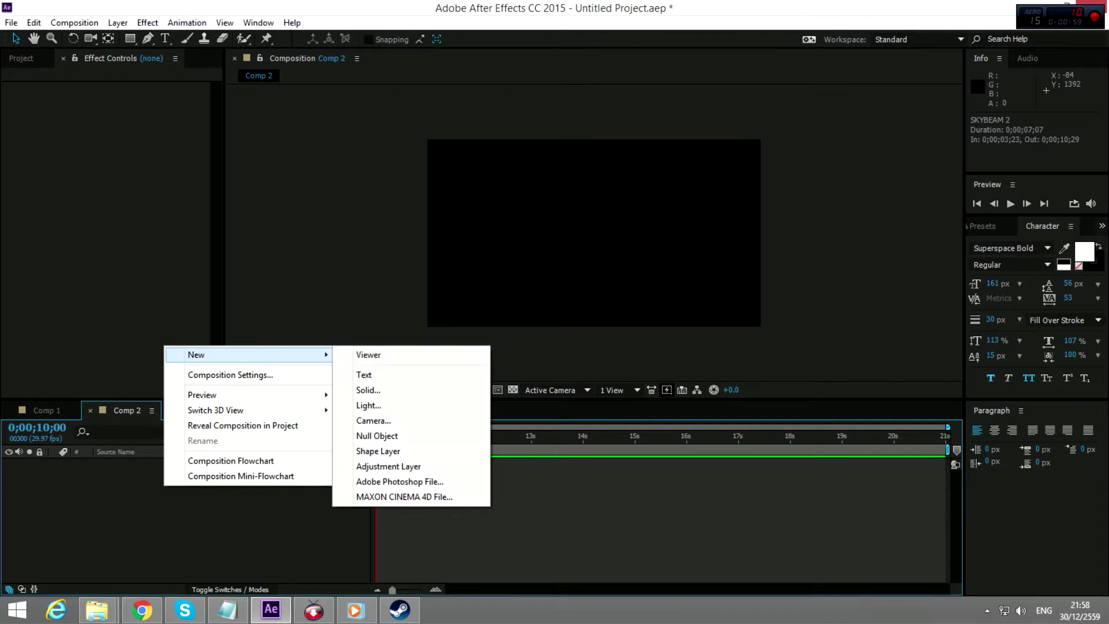
pyautogui.click(364, 375)
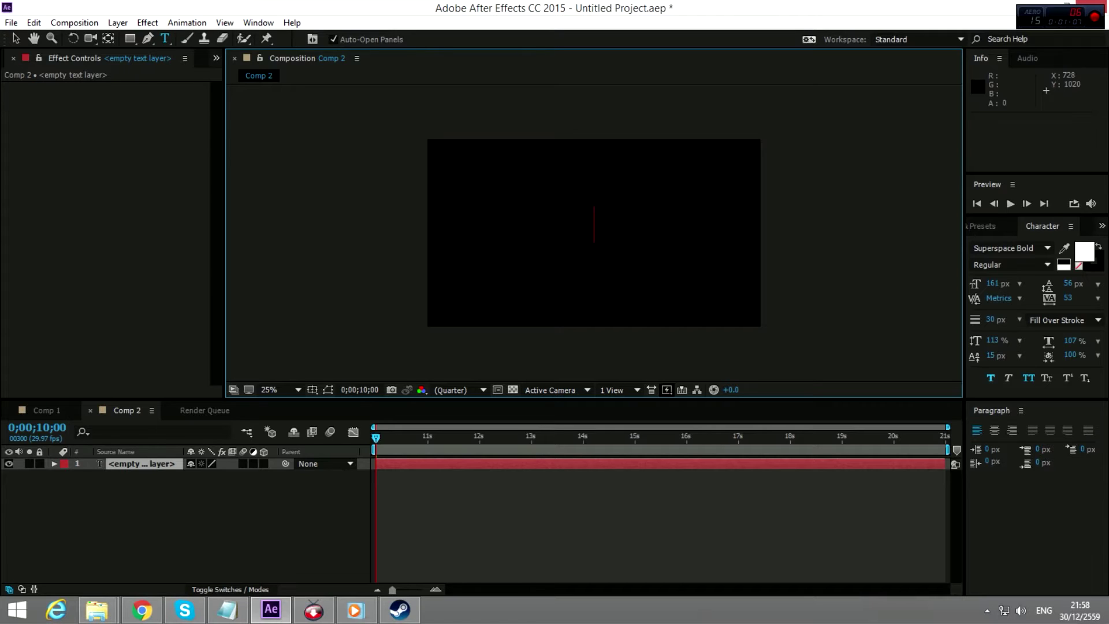
pyautogui.write('skybeam')
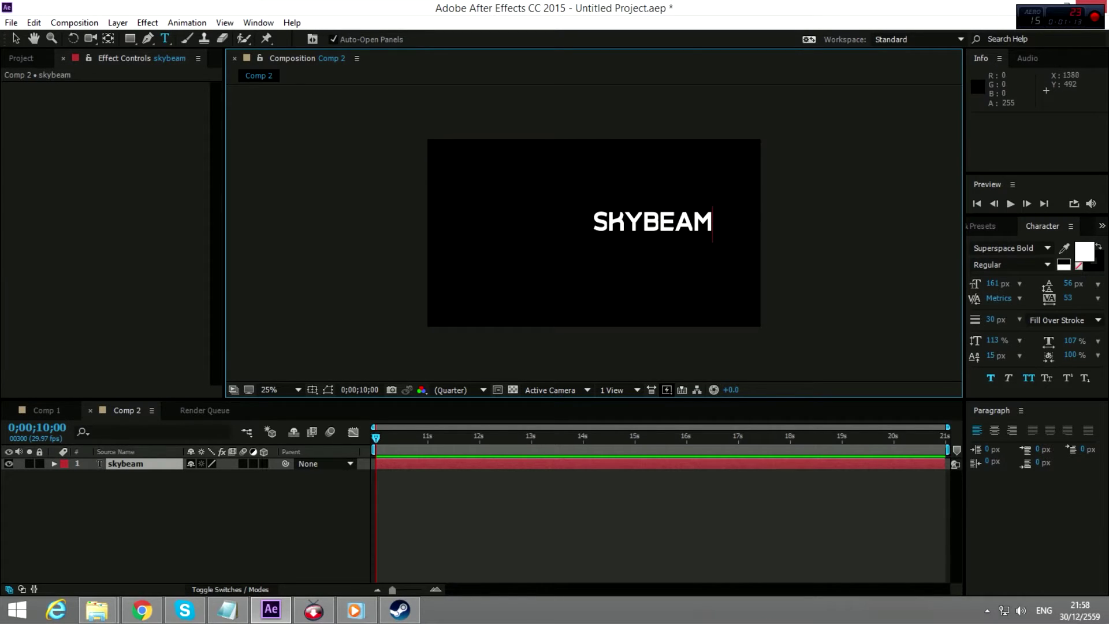
pyautogui.moveTo(662, 224); pyautogui.dragTo(603, 230)
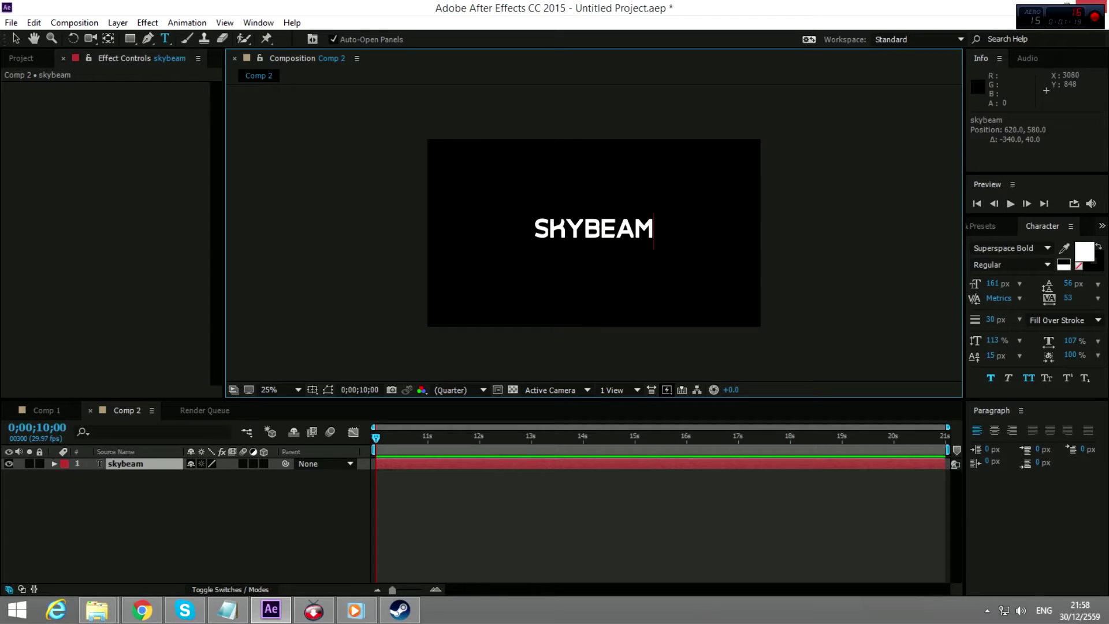
# - Set the font size of the whole skybeam text to 173 px
pyautogui.moveTo(993, 284); pyautogui.dragTo(1003, 284)
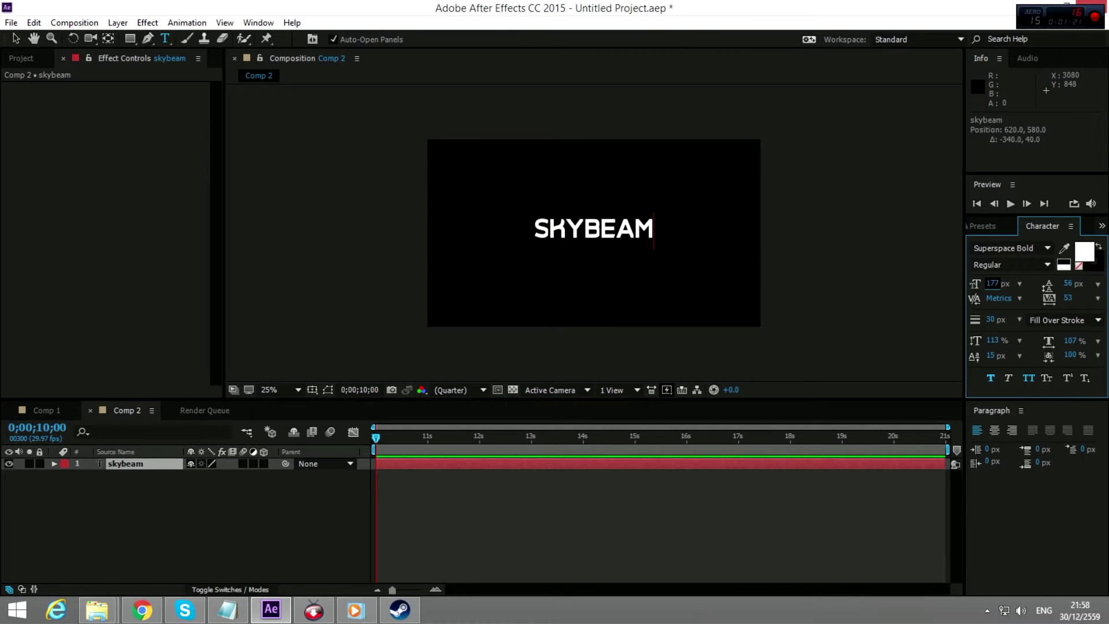
pyautogui.click(600, 223)
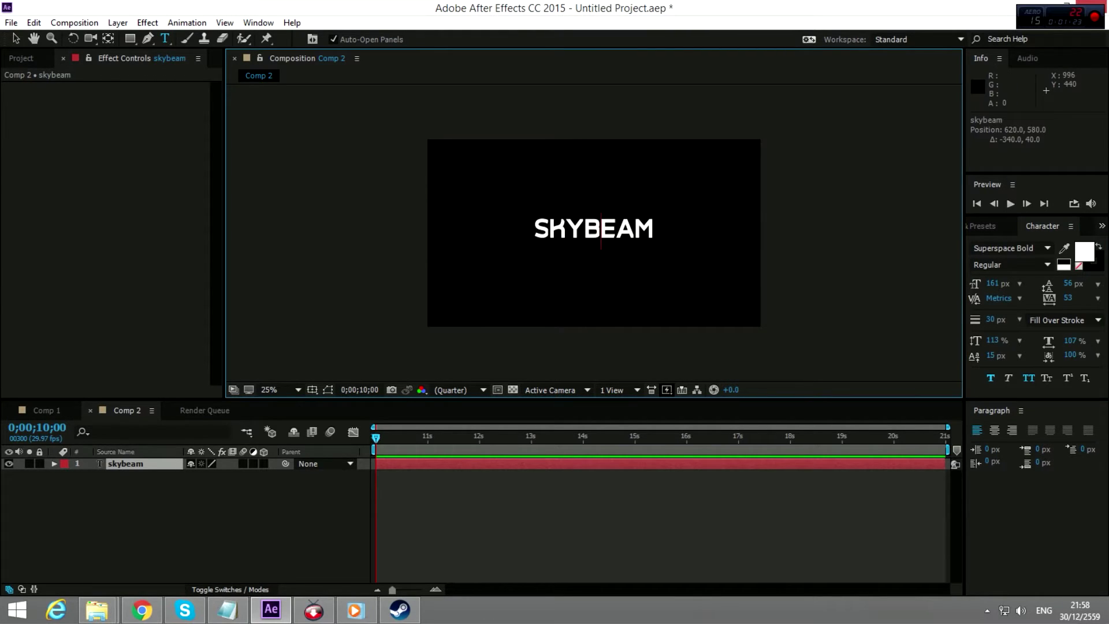
pyautogui.hotkey('ctrl', 'a')
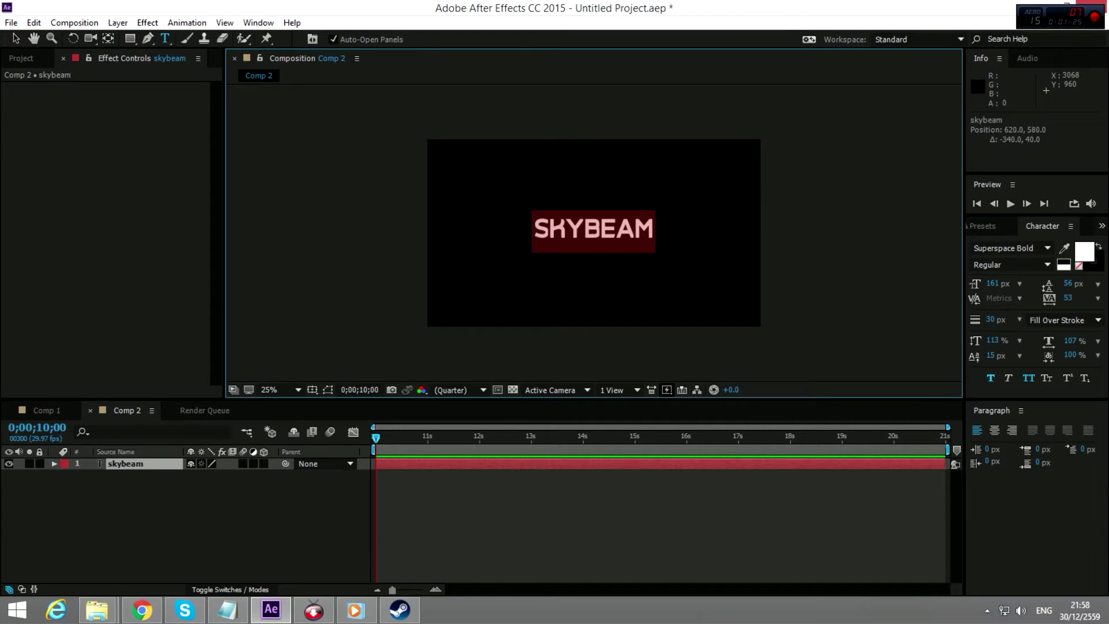
pyautogui.moveTo(993, 283); pyautogui.dragTo(1000, 283)
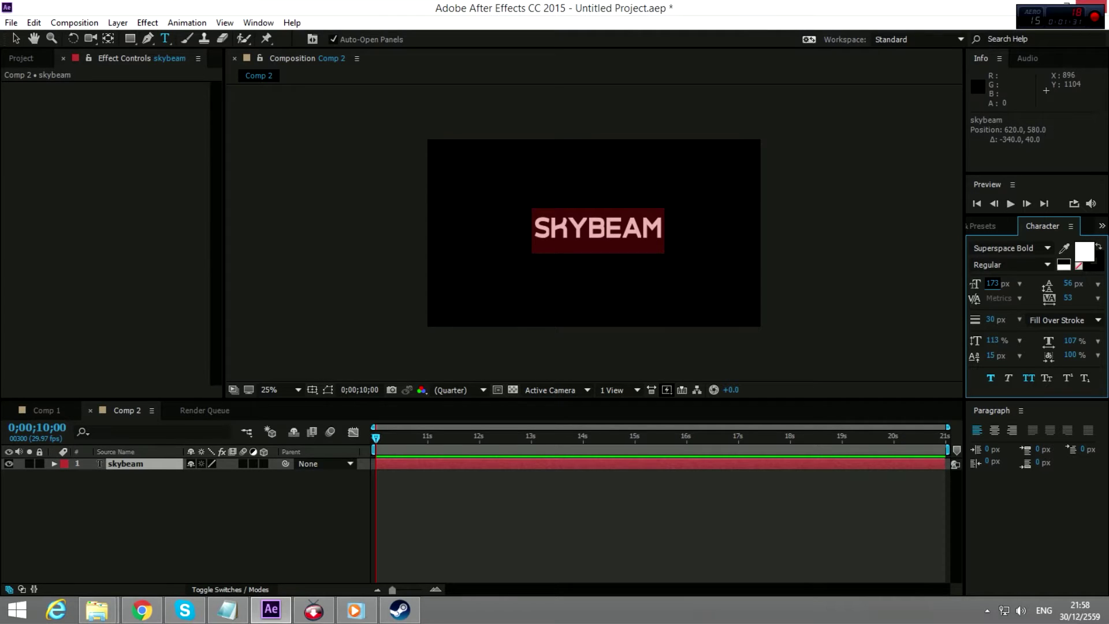
pyautogui.click(559, 508)
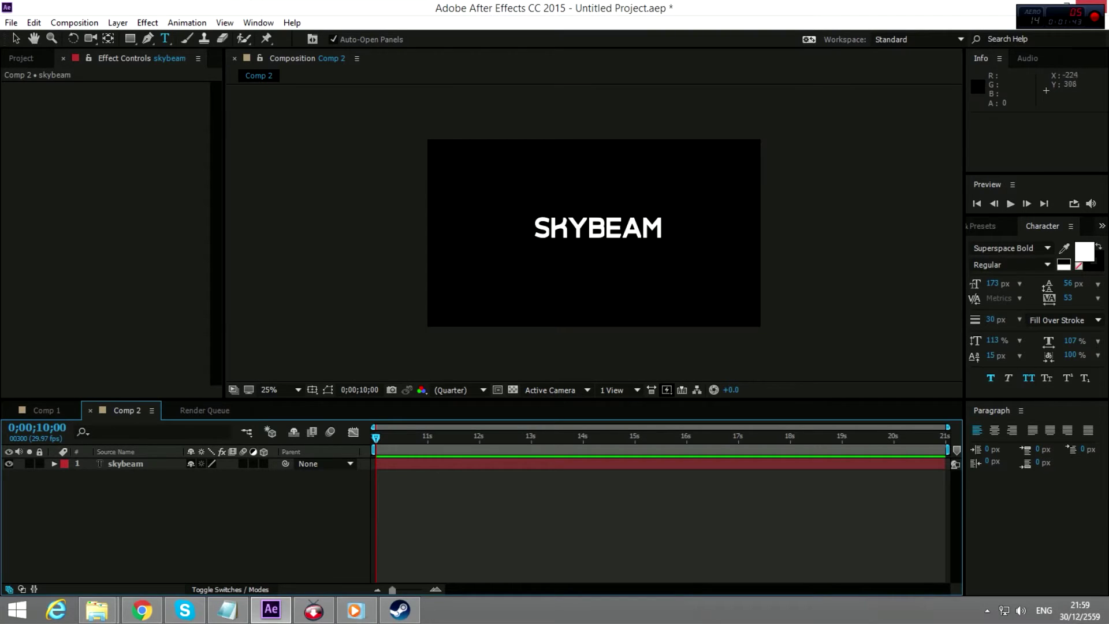
pyautogui.press('space')
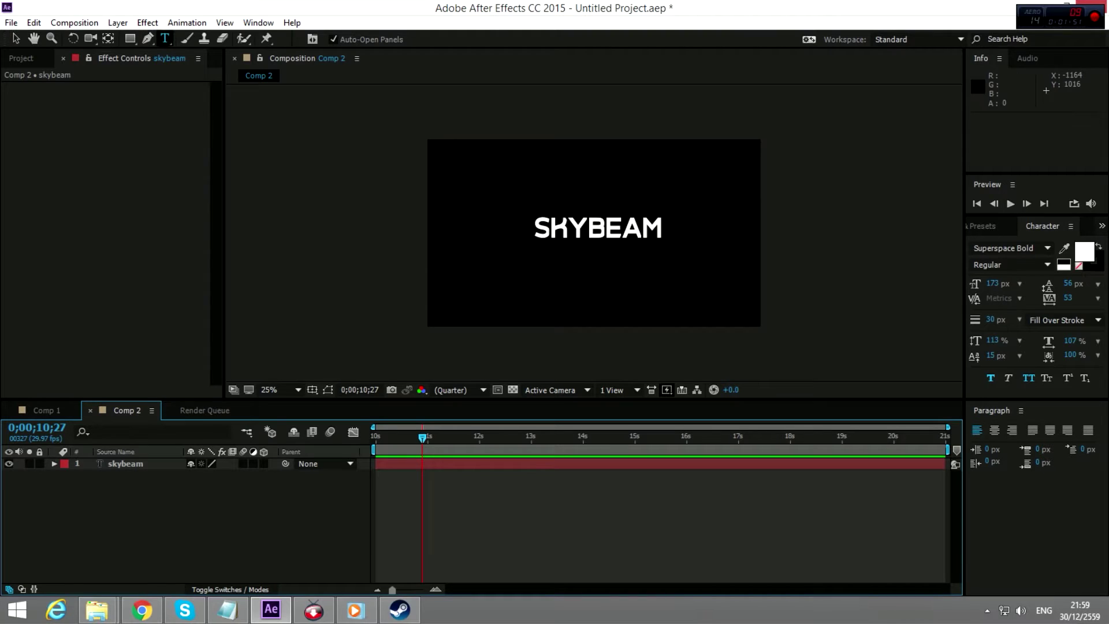
# - Set the start timecode of Comp 2 to 0;00;00;00 in the composition settings
pyautogui.click(74, 22)
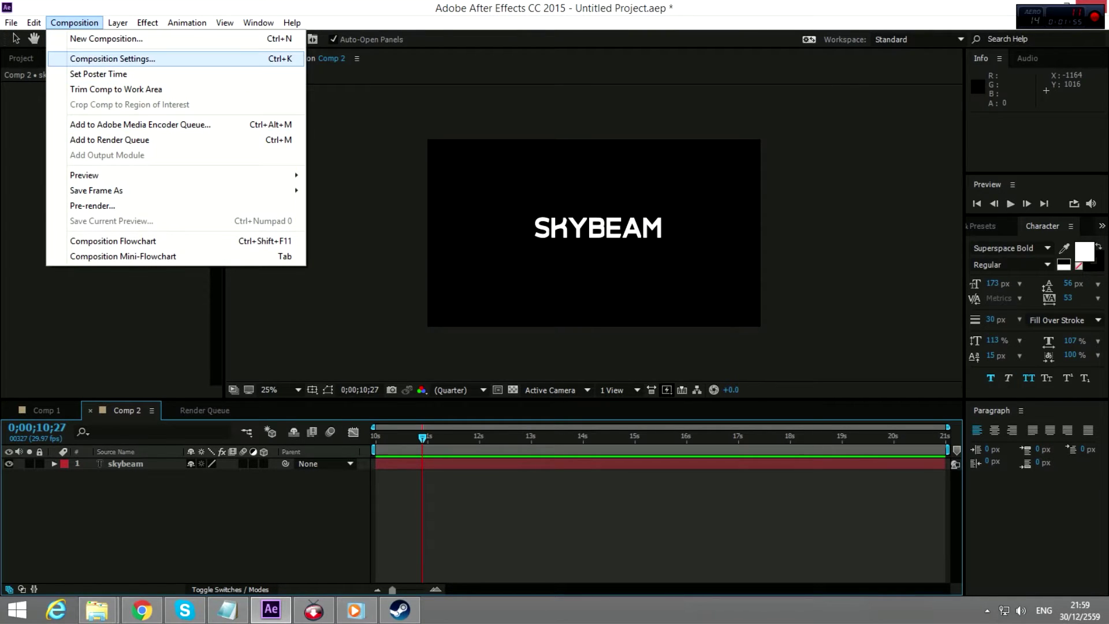
pyautogui.click(112, 59)
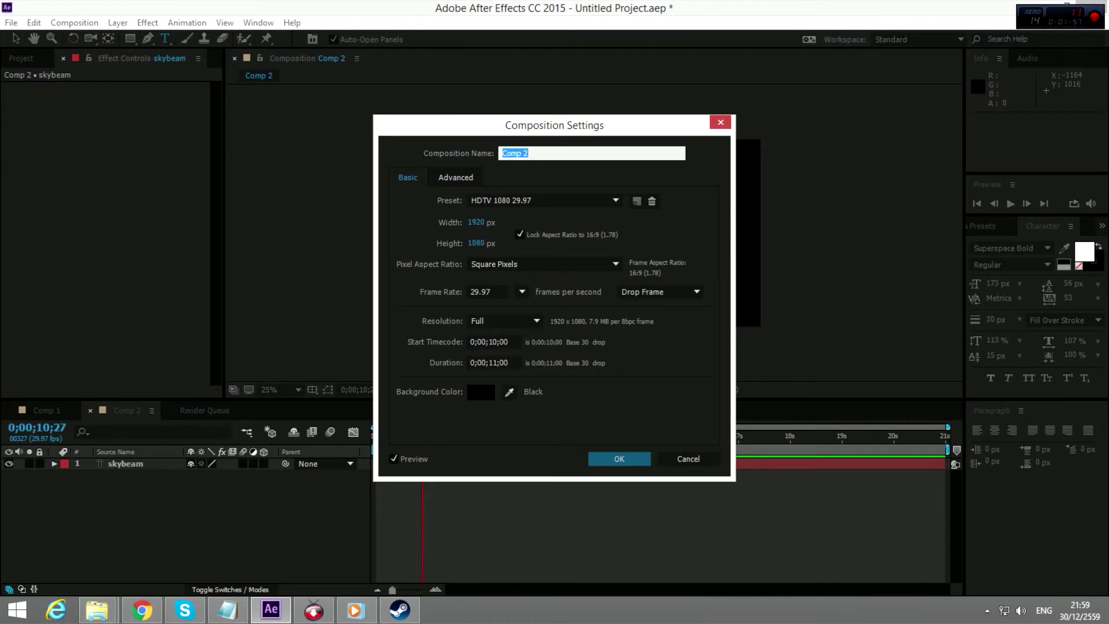
pyautogui.click(494, 342)
pyautogui.press('BackSpace')
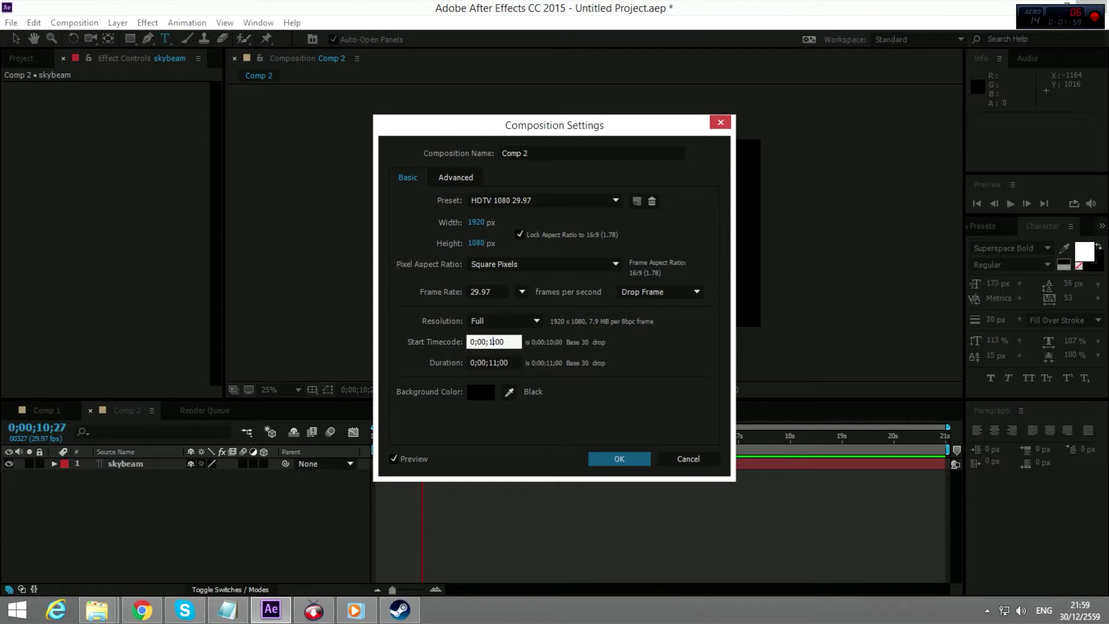
pyautogui.press('BackSpace')
pyautogui.write('00')
pyautogui.press('Return')
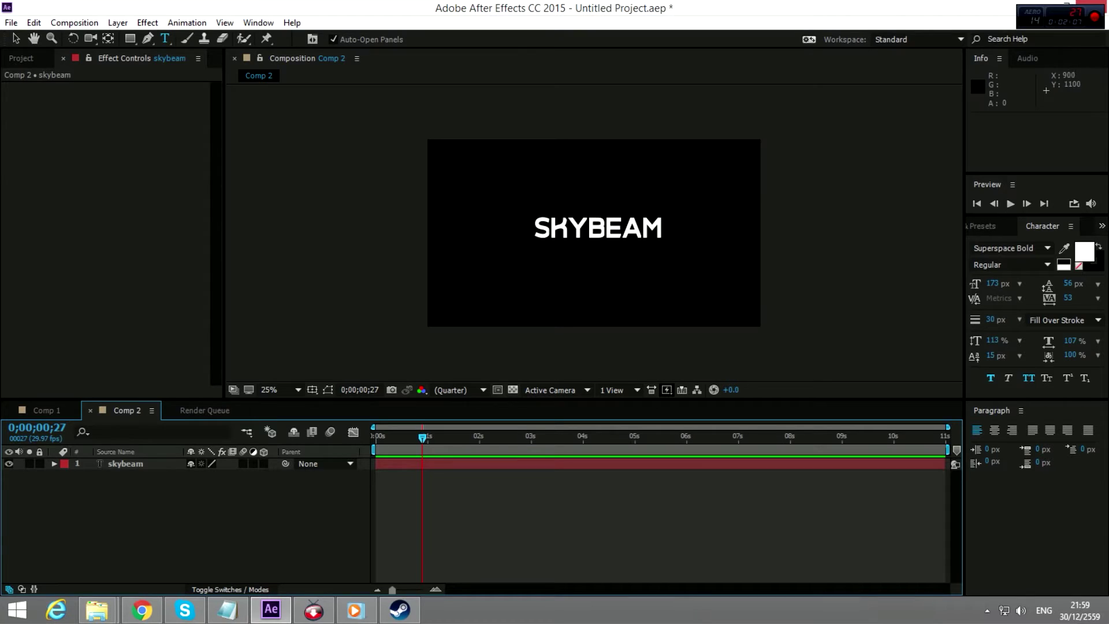
# - Switch to File Explorer and try to bring the MP3 "Otherwise - Die For You [HD]" from the project folder into After Effects
pyautogui.moveTo(98, 610)
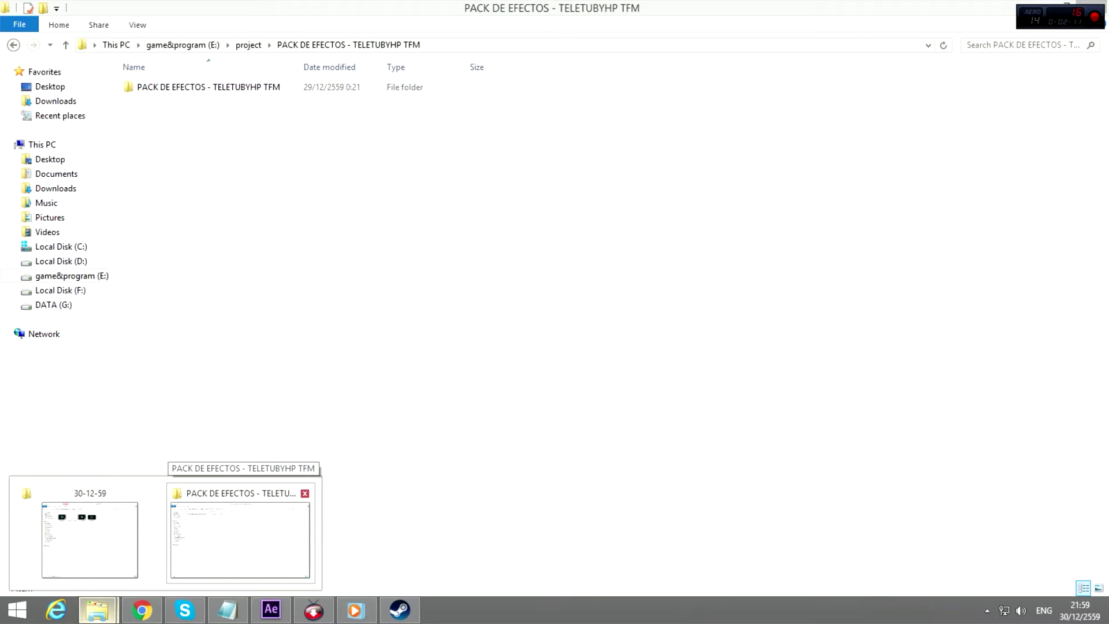
pyautogui.click(239, 541)
pyautogui.click(249, 45)
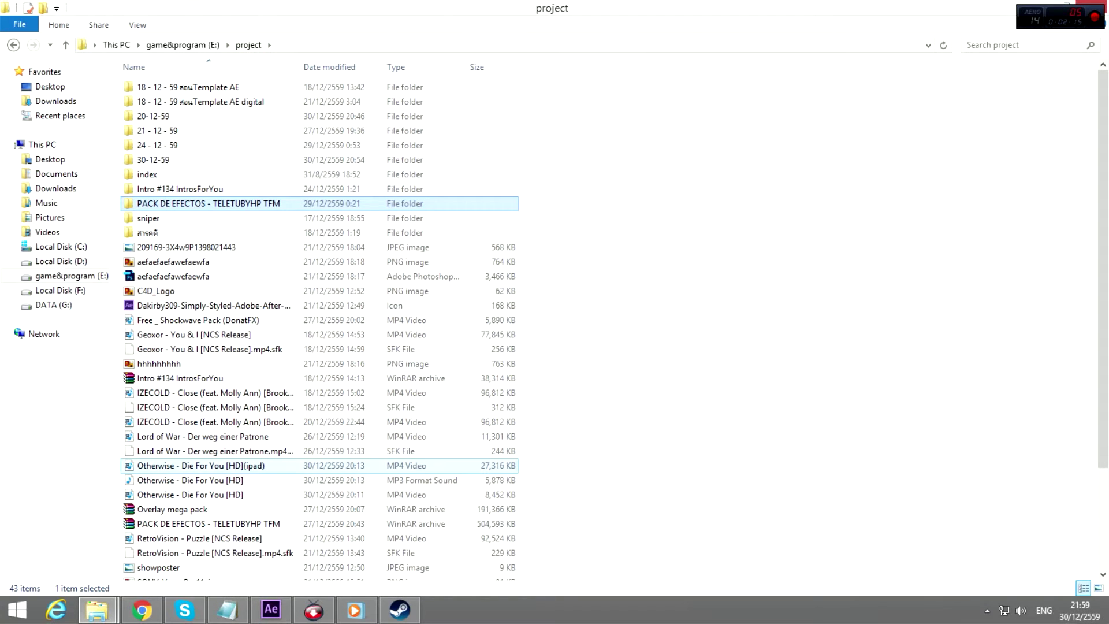
pyautogui.click(173, 481)
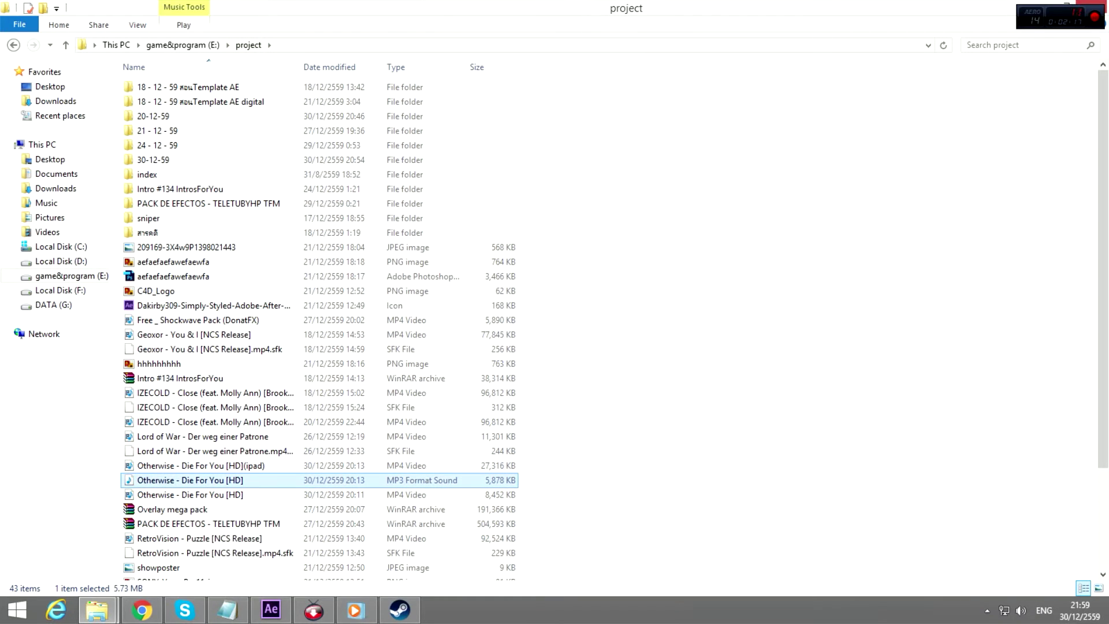
pyautogui.moveTo(228, 480); pyautogui.dragTo(85, 198)
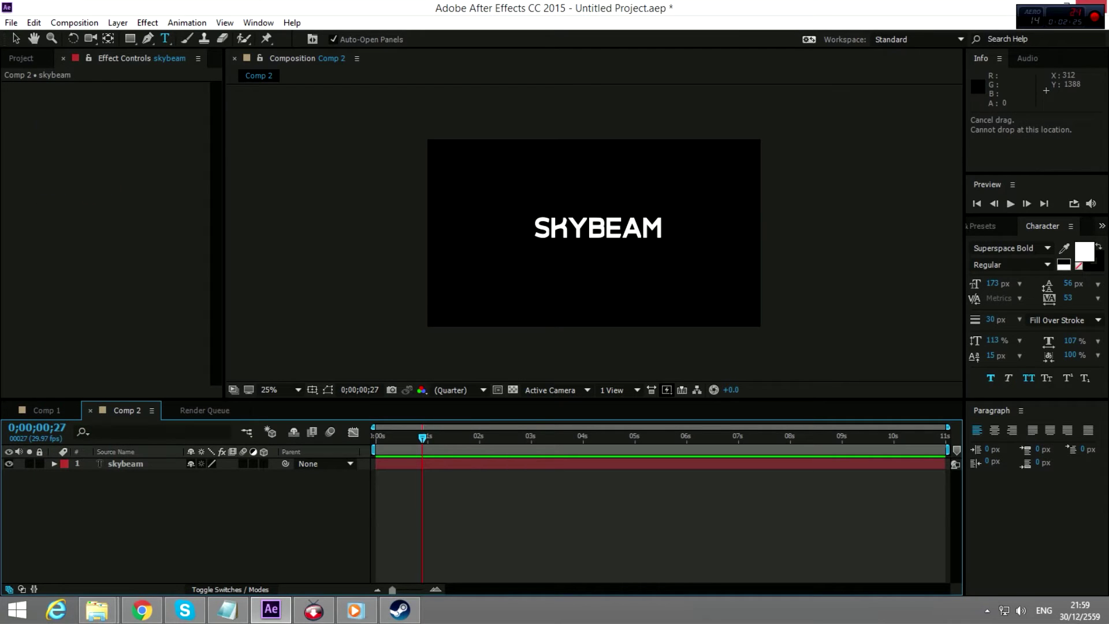
# - Add the already imported Otherwise - Die For You MP3 to the Comp 2 timeline beneath the skybeam layer
pyautogui.click(21, 58)
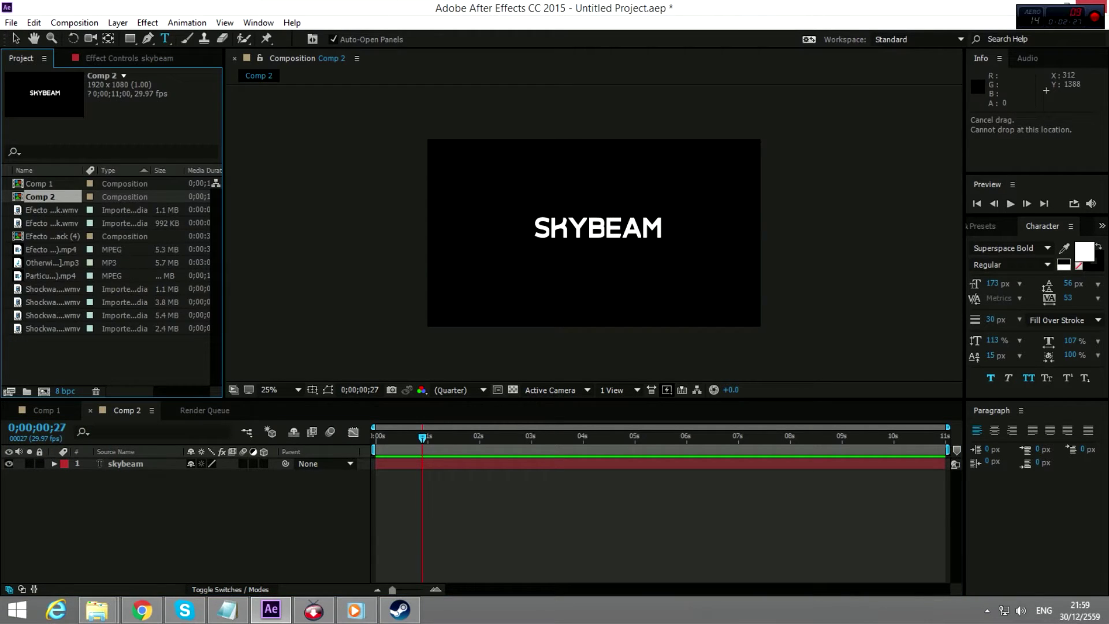
pyautogui.hotkey('ctrl', 'shift', 'a')
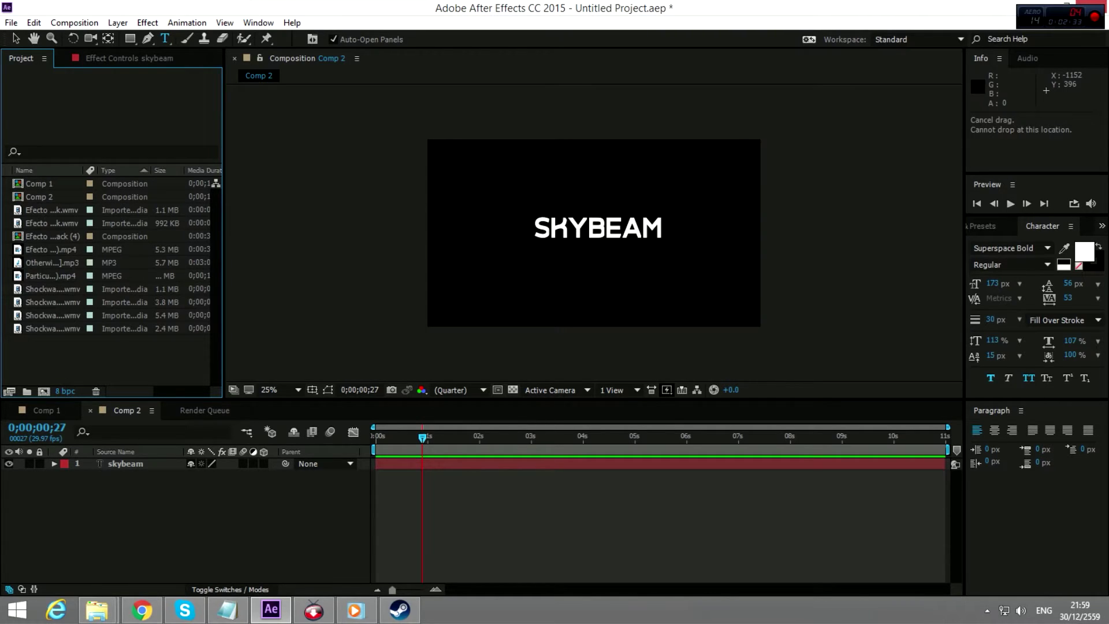
pyautogui.click(49, 263)
pyautogui.moveTo(49, 262); pyautogui.dragTo(54, 469)
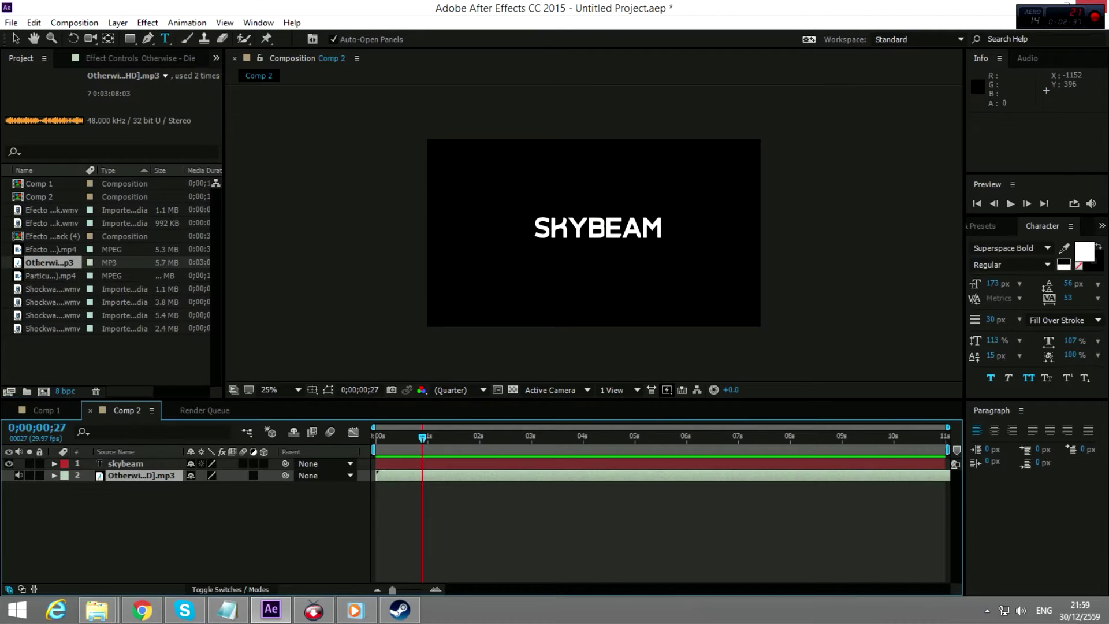
# - Preview Comp 2 with its music from the first frame, stopping after about five seconds
pyautogui.press('Home')
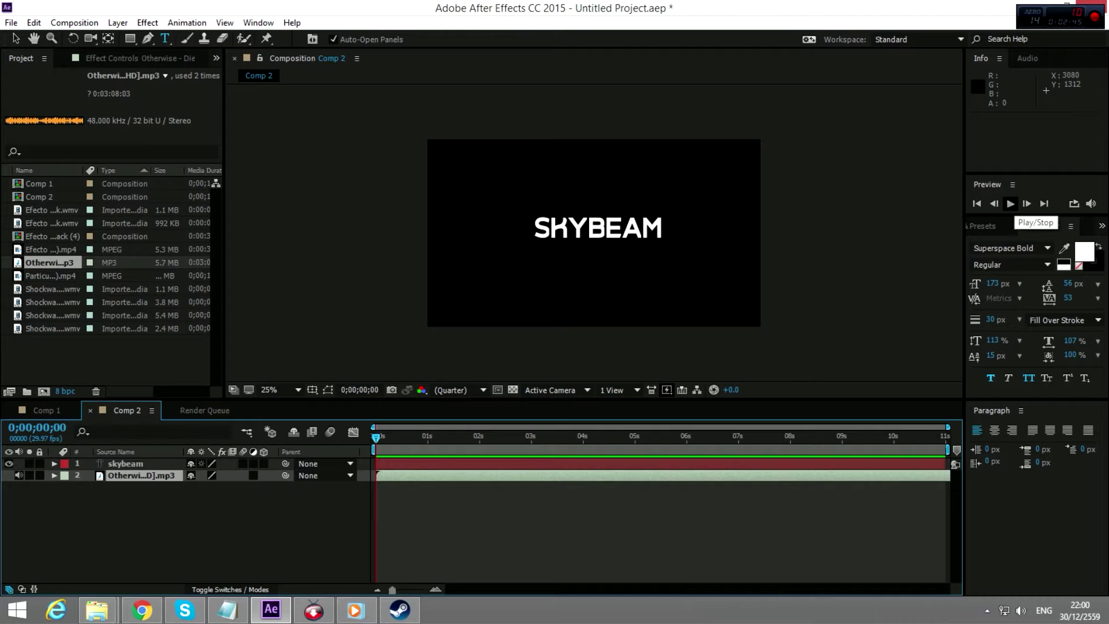
pyautogui.click(1011, 203)
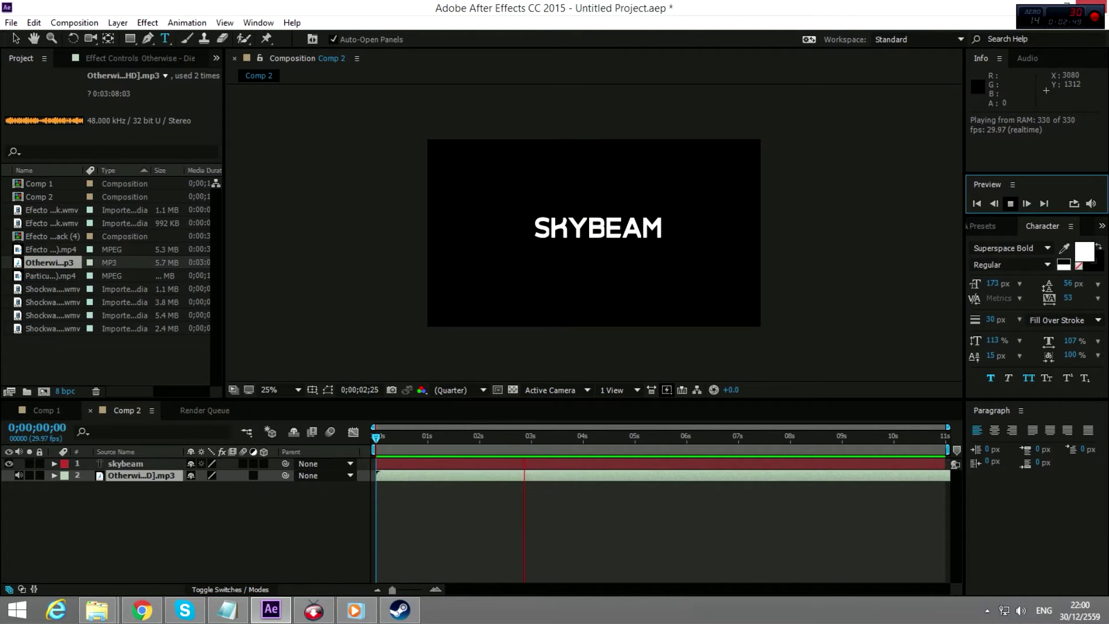
pyautogui.press('space')
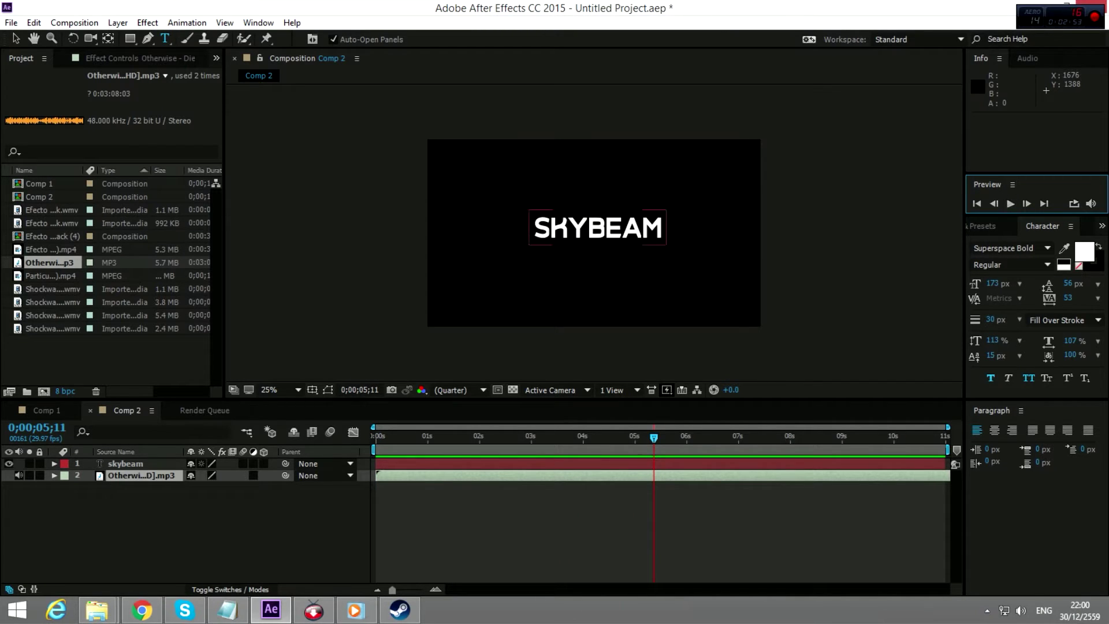
# - Slide the MP3 layer earlier in repeated moves to an in point of -0;00;40;24, previewing the music between moves
pyautogui.moveTo(932, 475); pyautogui.dragTo(518, 476)
pyautogui.moveTo(924, 475); pyautogui.dragTo(400, 475)
pyautogui.moveTo(937, 475); pyautogui.dragTo(322, 475)
pyautogui.click(1010, 204)
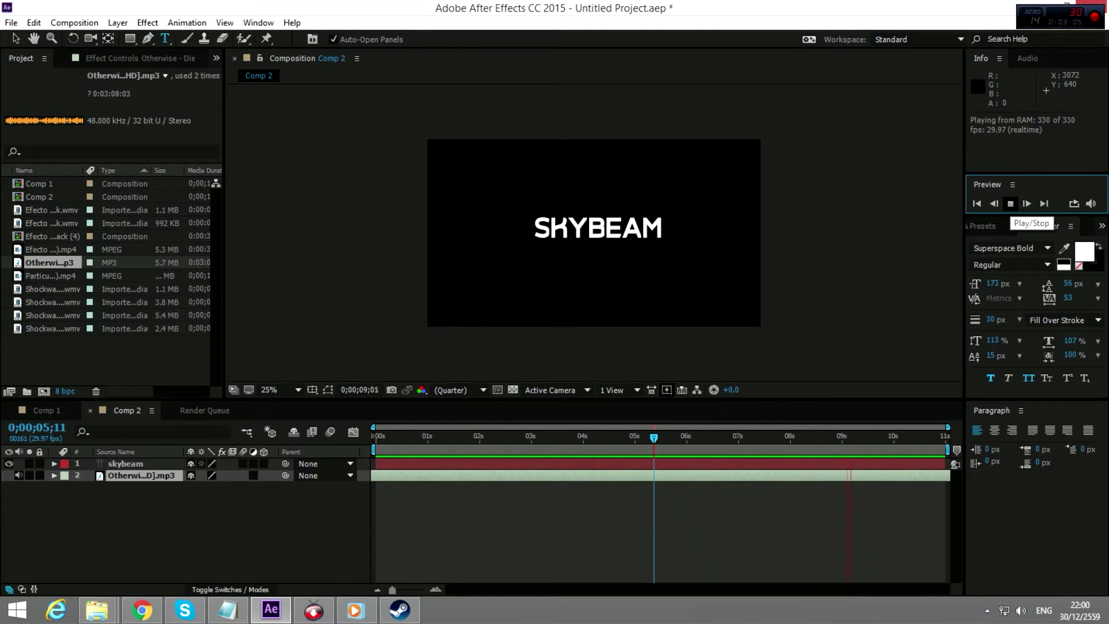
pyautogui.click(1010, 203)
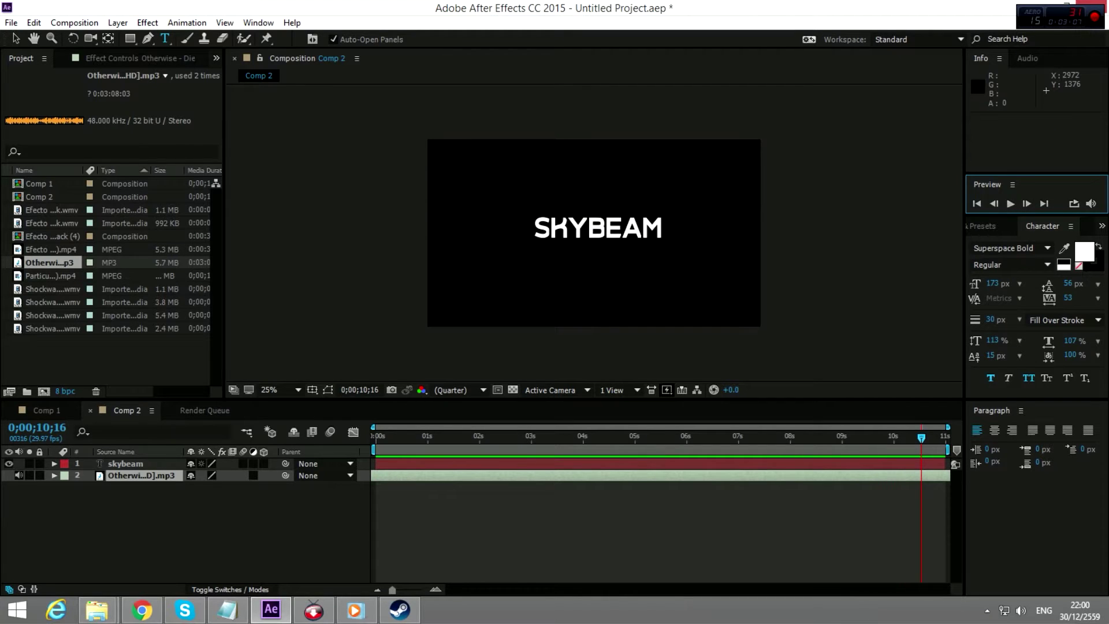
pyautogui.moveTo(877, 475); pyautogui.dragTo(313, 475)
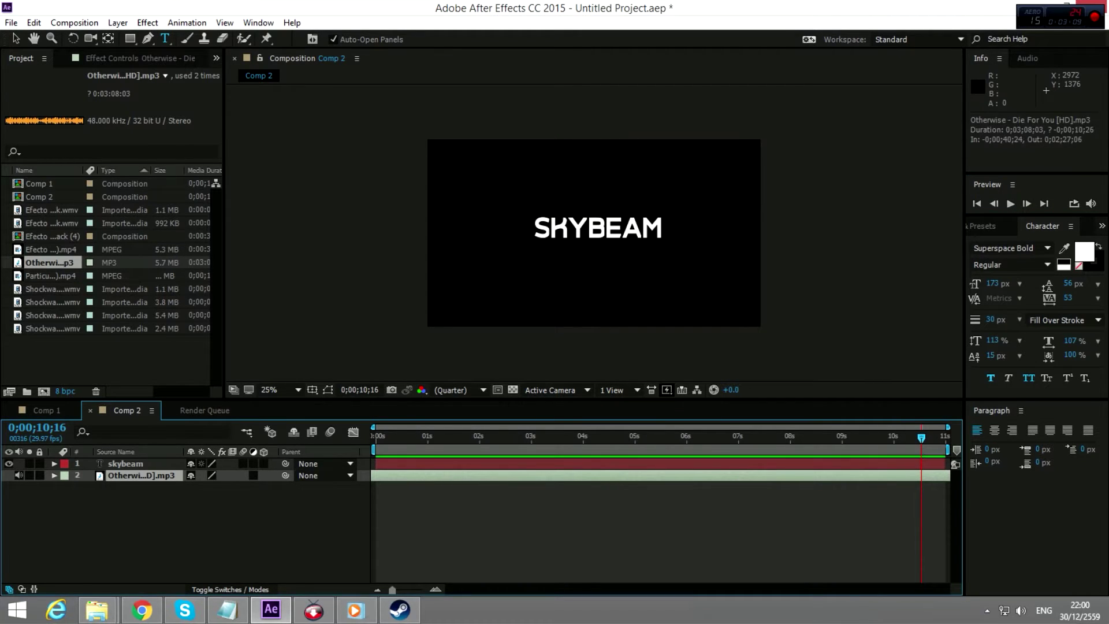
pyautogui.click(1010, 203)
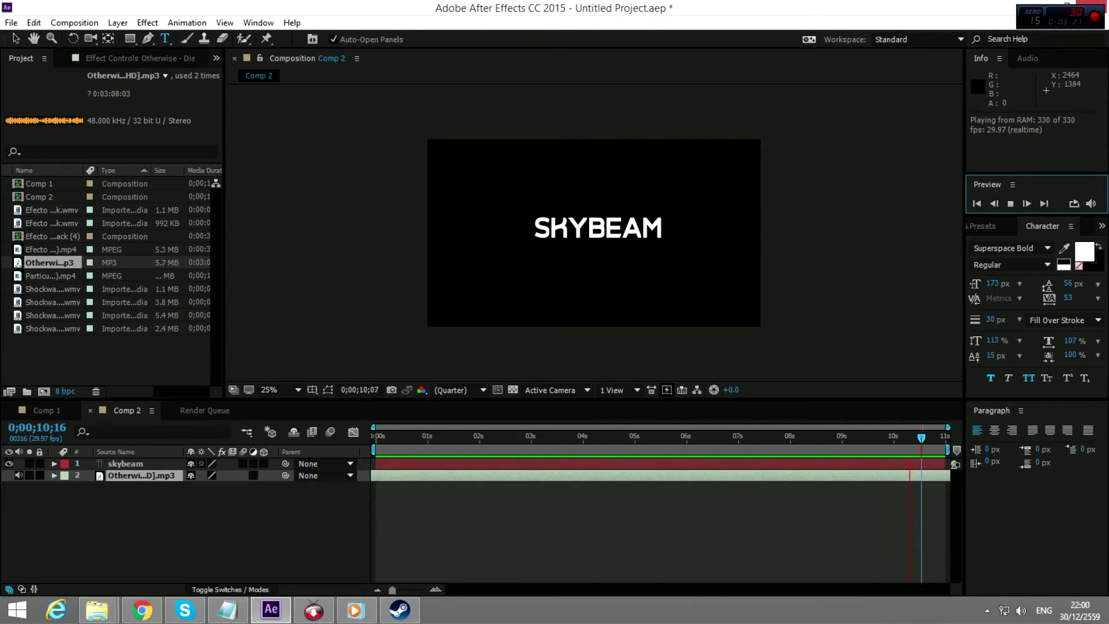
# - Shift the MP3 layer a few more seconds earlier and preview the composition from the first frame
pyautogui.click(624, 476)
pyautogui.moveTo(624, 475); pyautogui.dragTo(383, 476)
pyautogui.press('space')
pyautogui.press('space')
pyautogui.click(377, 437)
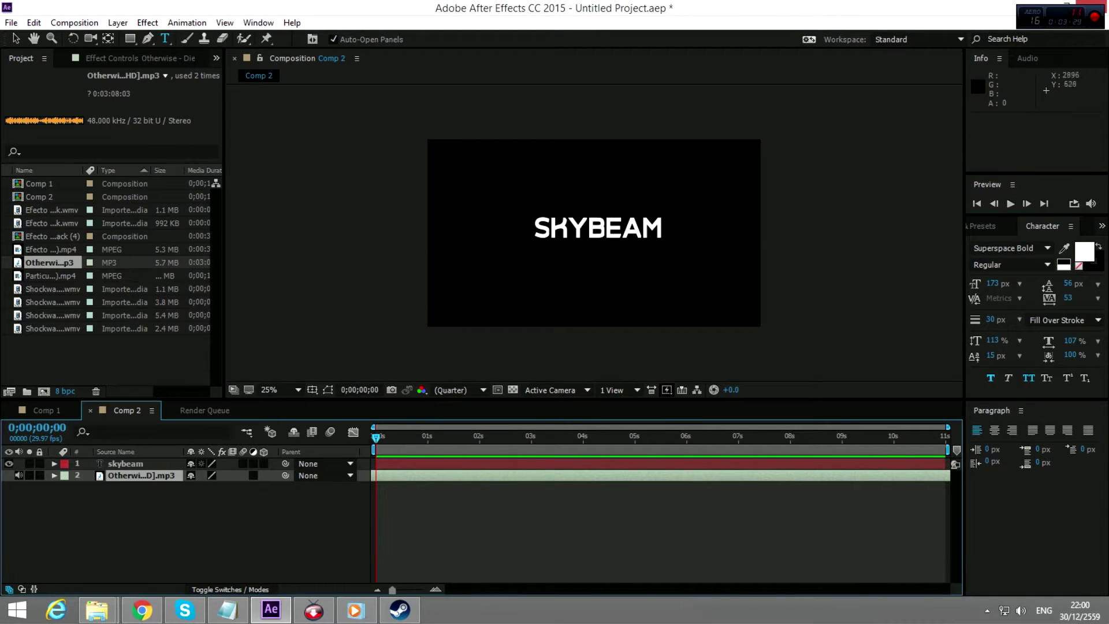
pyautogui.click(1011, 204)
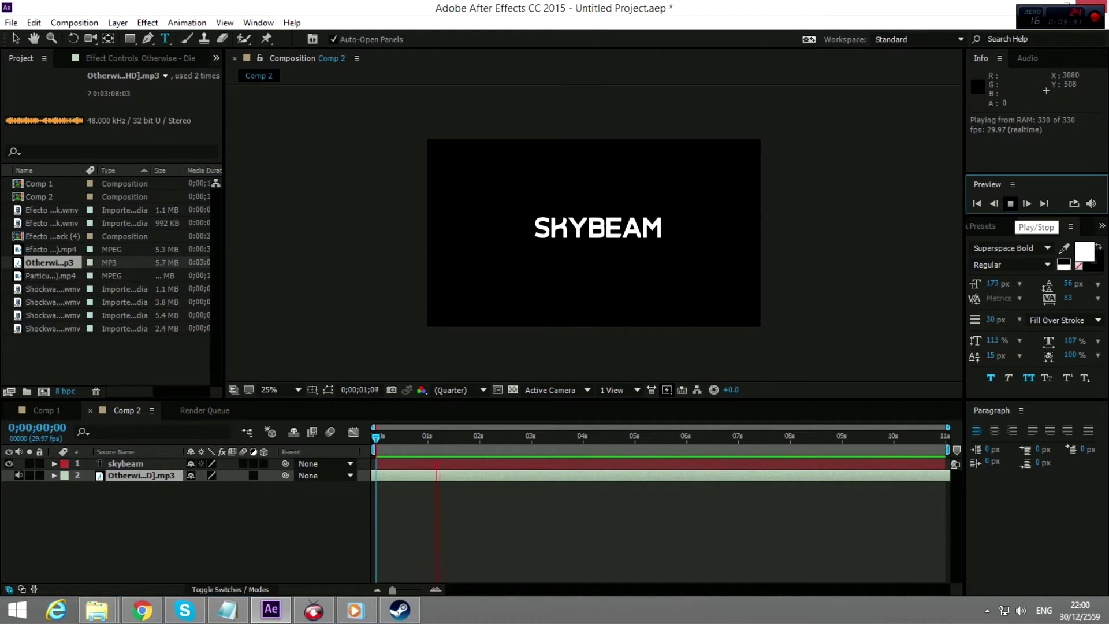
pyautogui.click(567, 475)
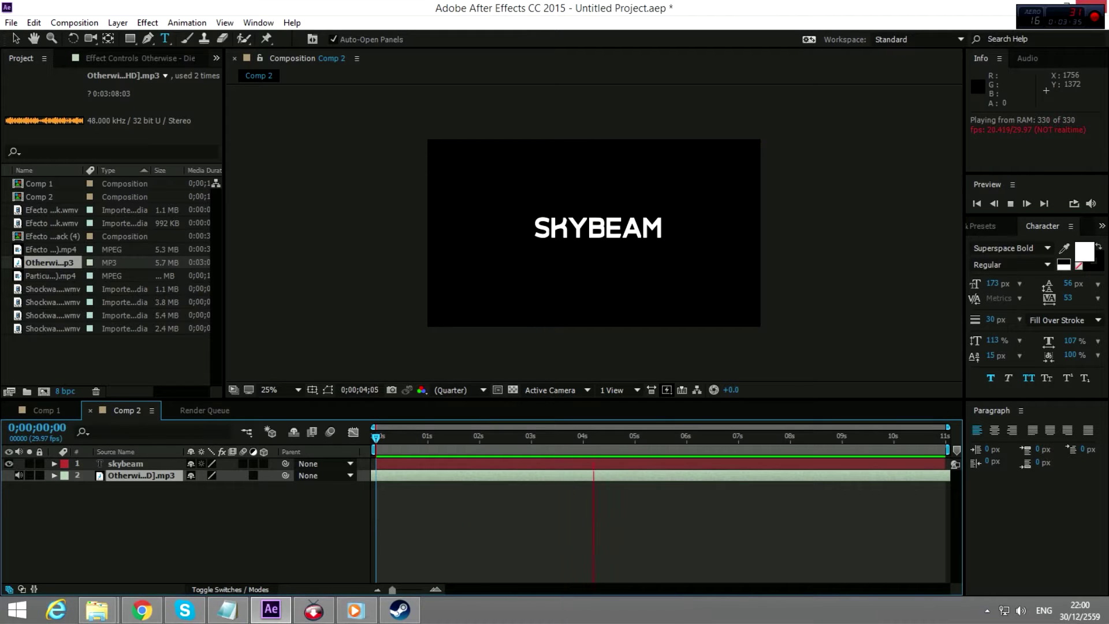
# - Preview Comp 2 with its music from the first frame several times, letting the last run reach 0;00;10;14
pyautogui.press('space')
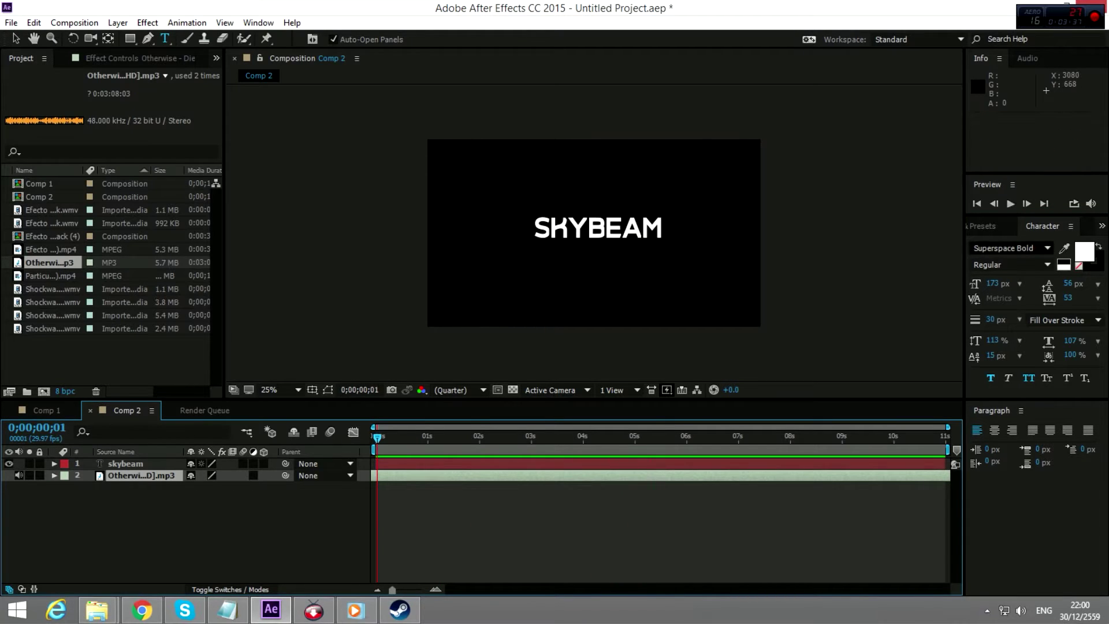
pyautogui.click(1010, 203)
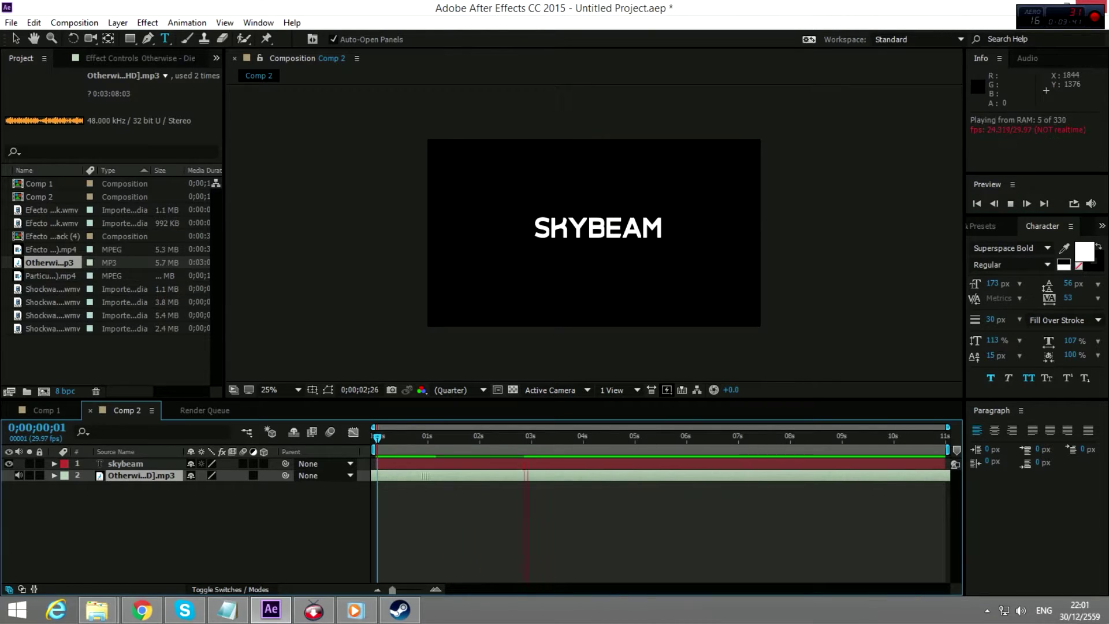
pyautogui.click(375, 437)
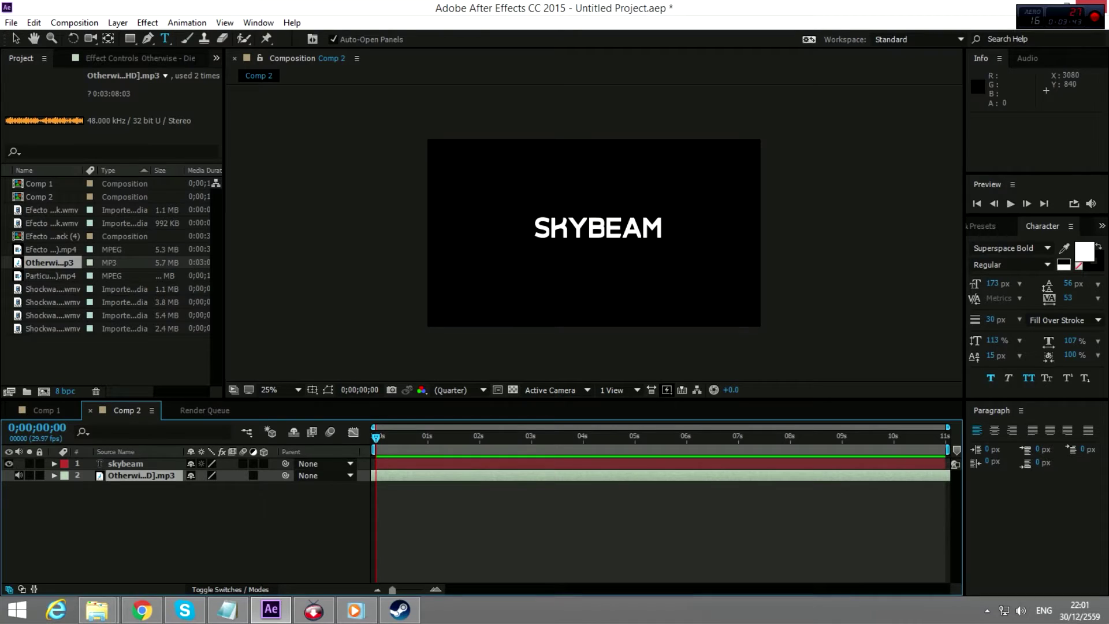
pyautogui.click(1010, 204)
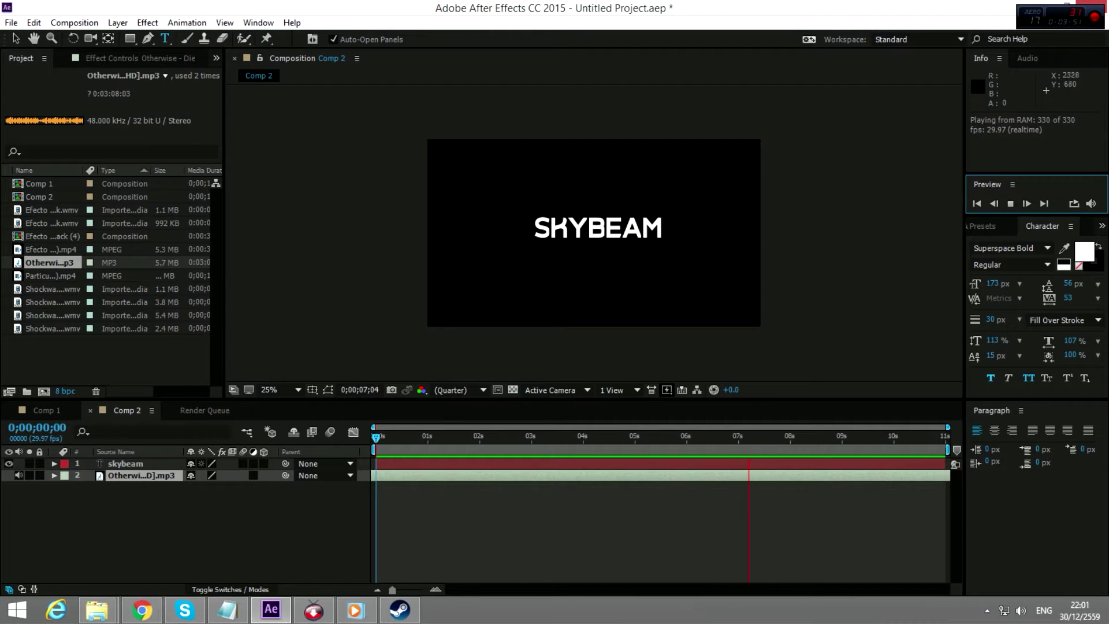
pyautogui.press('space')
pyautogui.click(1010, 203)
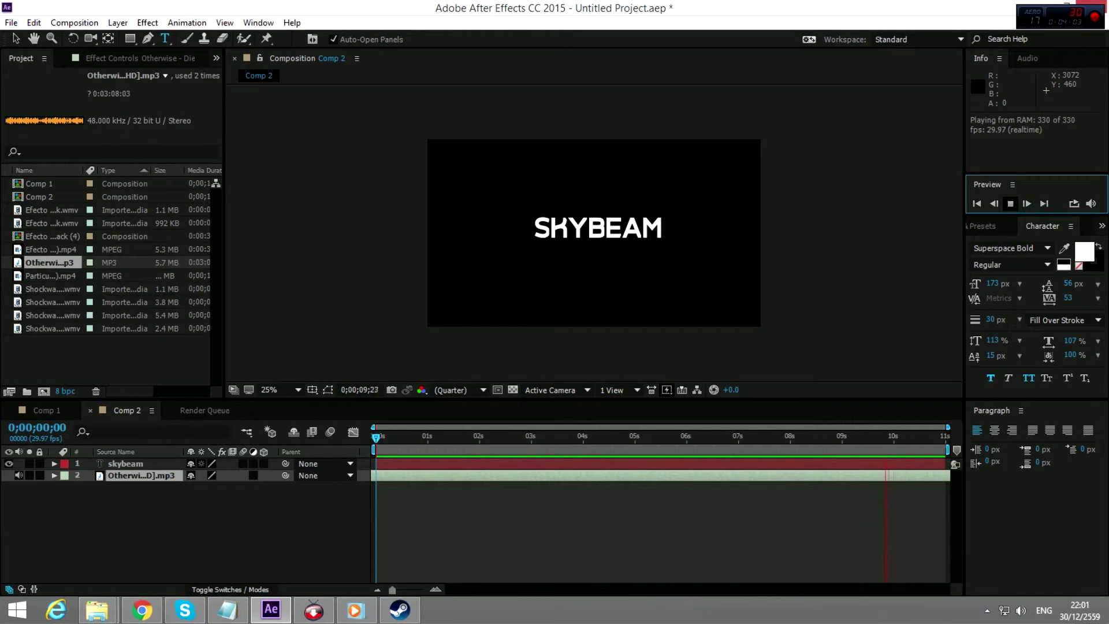
pyautogui.press('space')
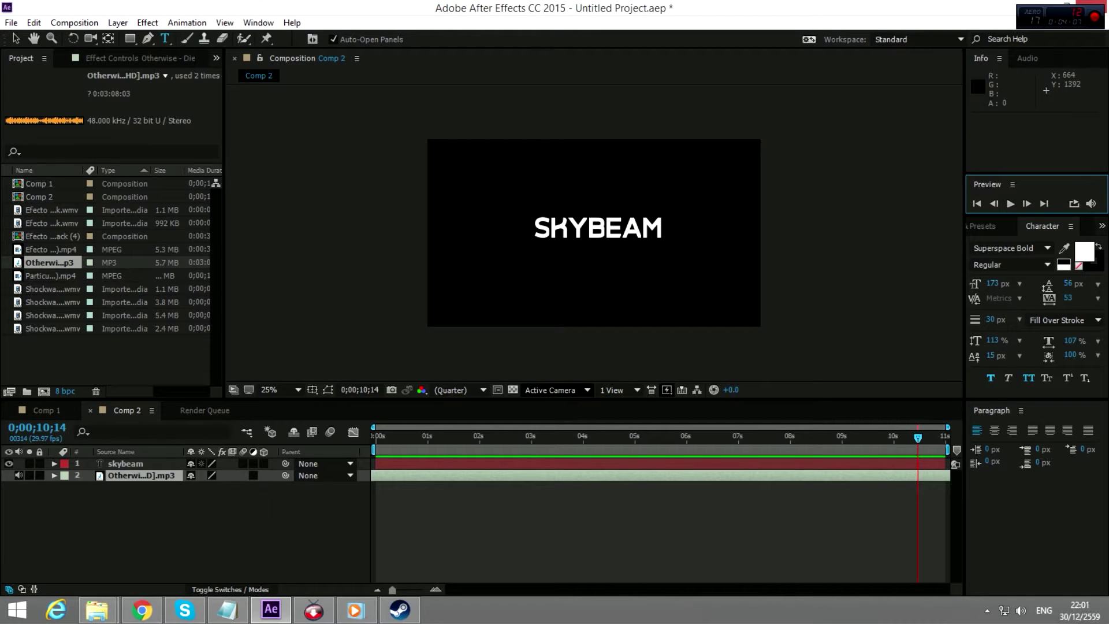
# - Replay the opening seconds to locate the music's beat, leaving the current time at 0;00;02;27
pyautogui.click(543, 405)
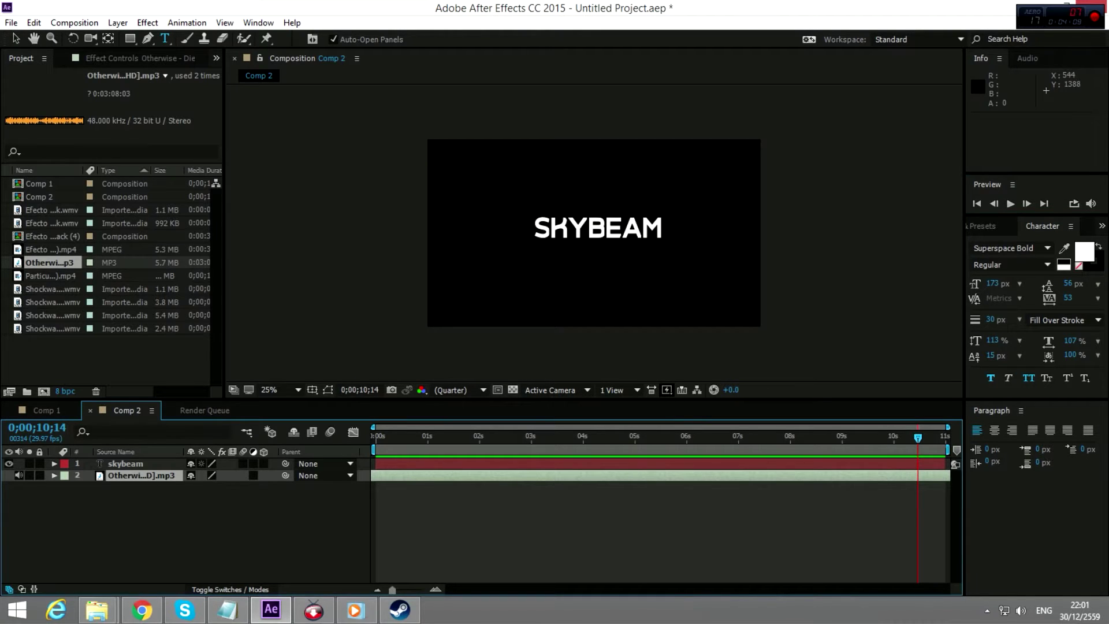
pyautogui.click(1011, 204)
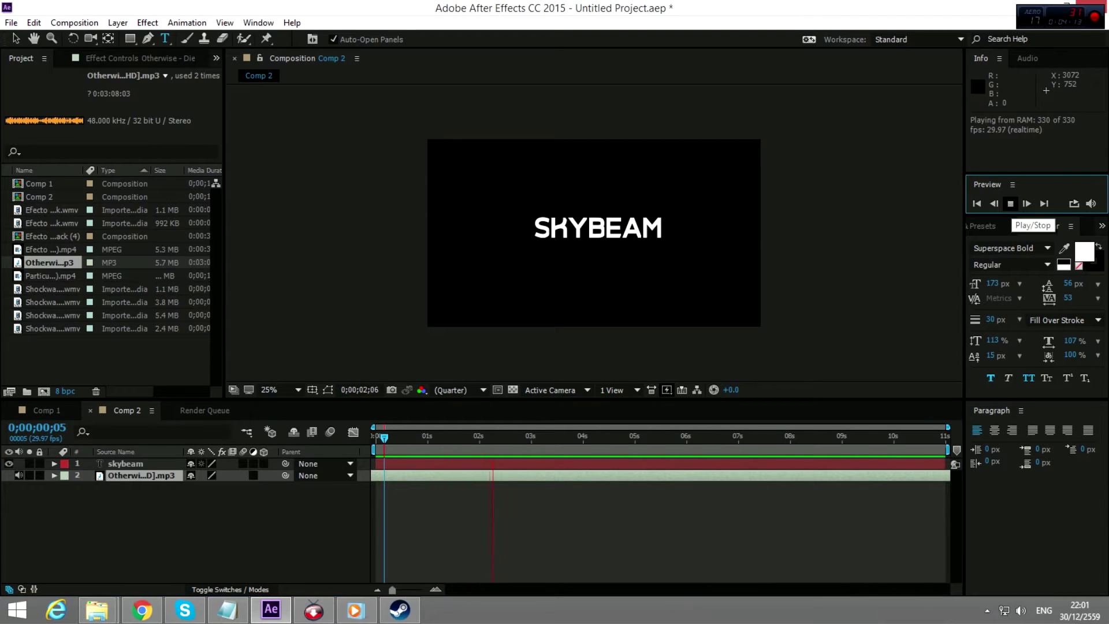
pyautogui.click(558, 455)
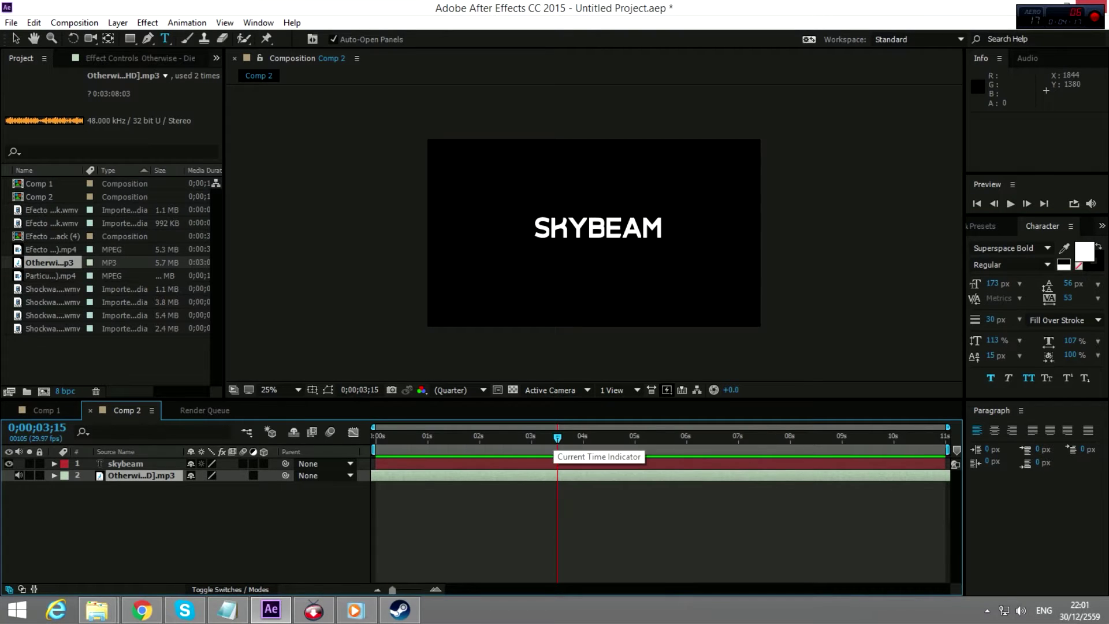
pyautogui.moveTo(556, 446); pyautogui.dragTo(530, 446)
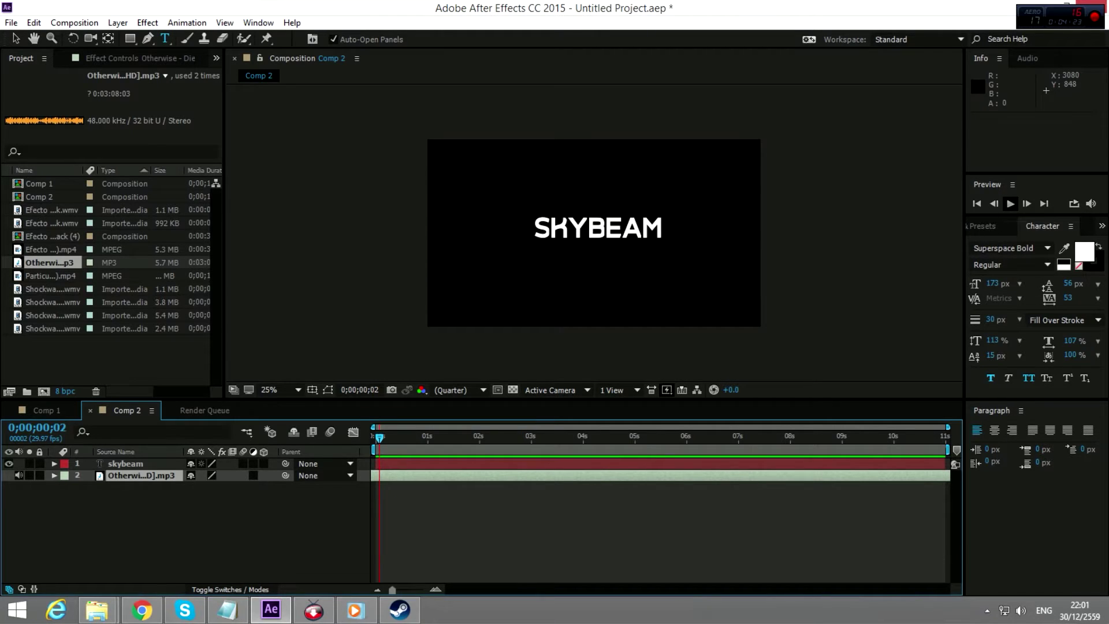
pyautogui.click(1010, 204)
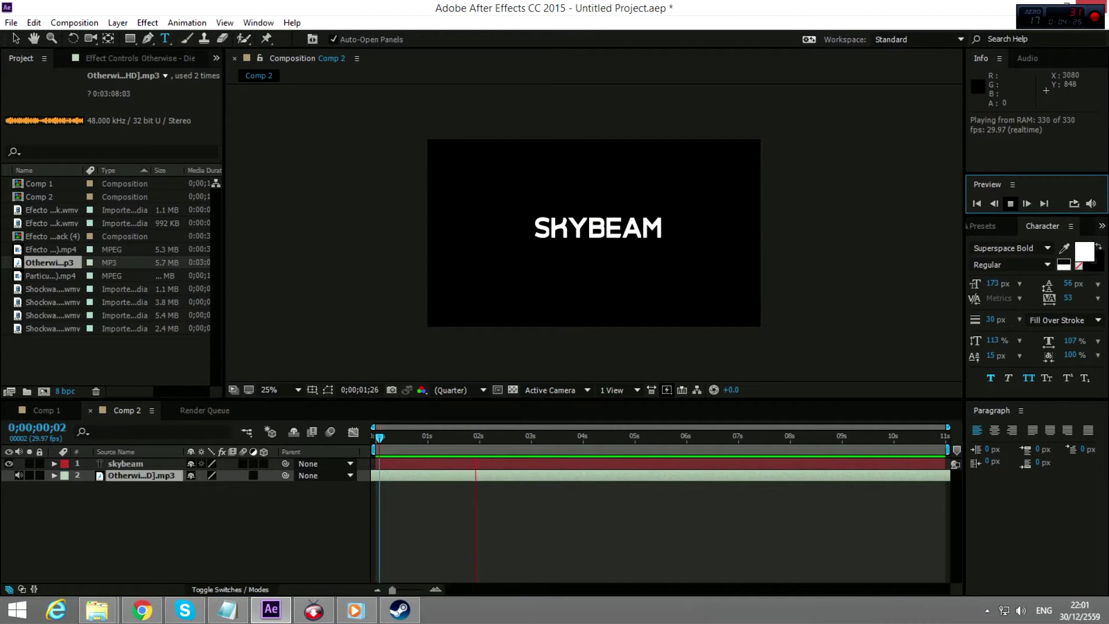
pyautogui.press('space')
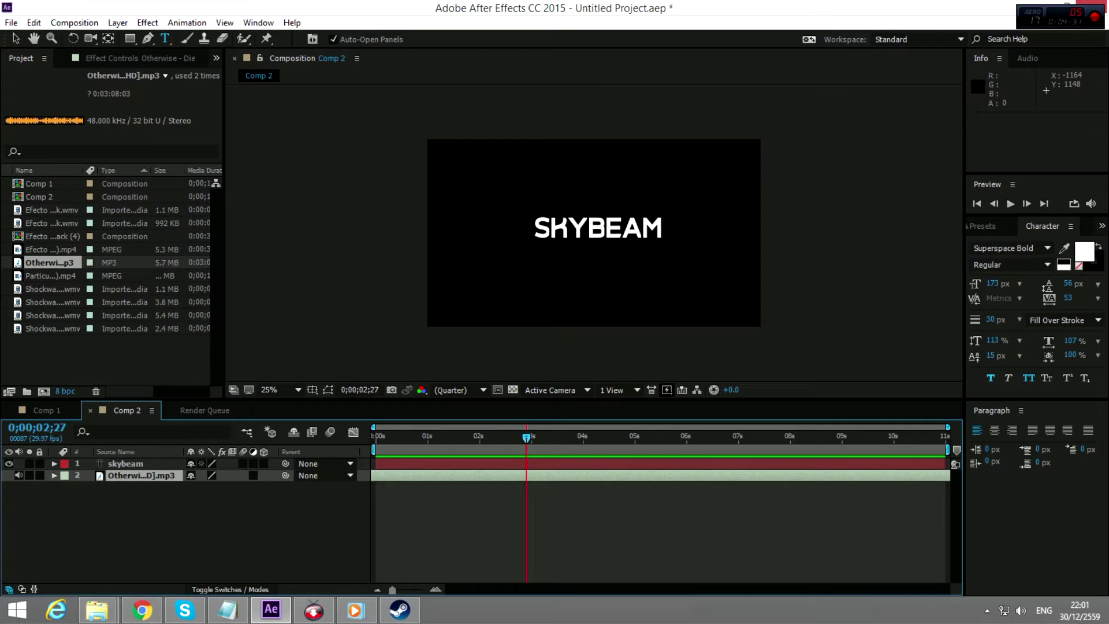
# - Look through the imported effect clips and add the Shockwave (1) WMV beneath the MP3 layer, starting at 0;00;02;21
pyautogui.click(52, 249)
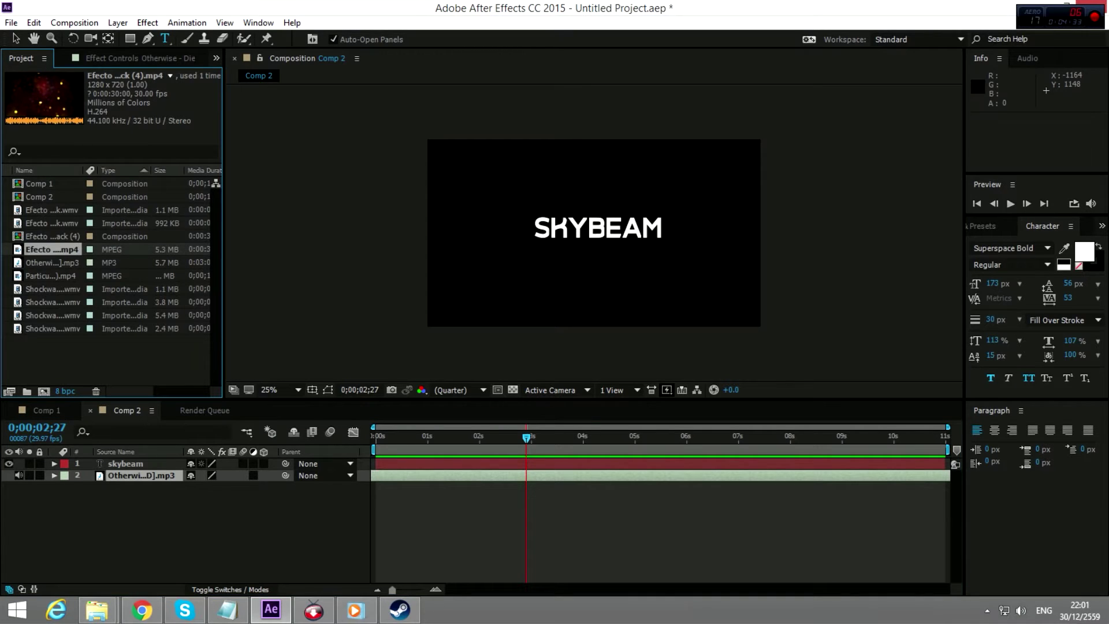
pyautogui.click(51, 223)
pyautogui.click(52, 210)
pyautogui.click(51, 289)
pyautogui.click(51, 303)
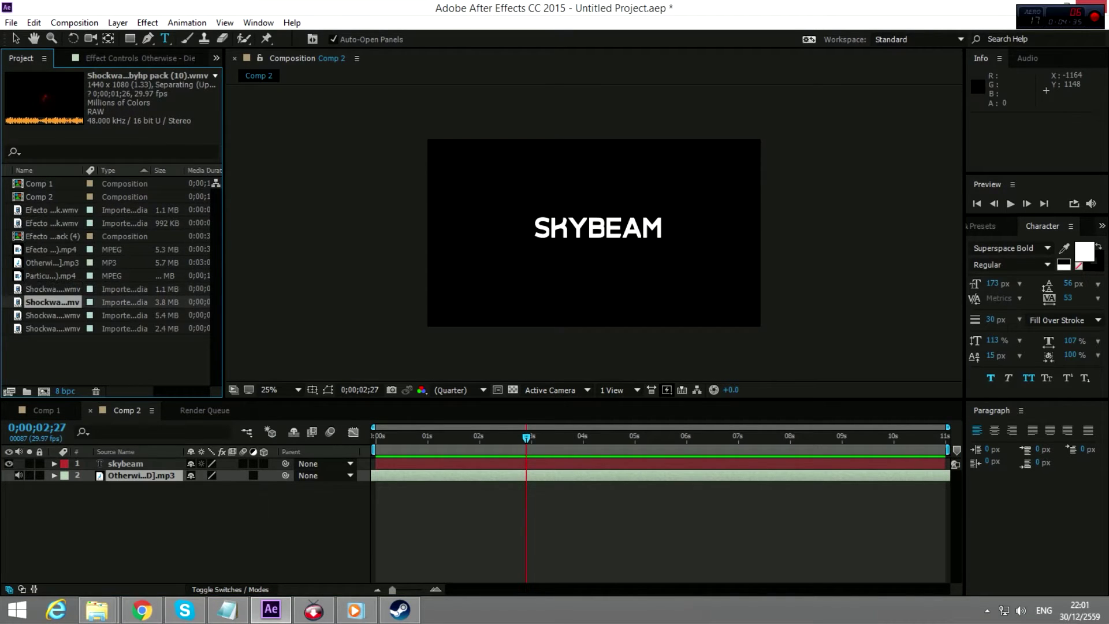
pyautogui.press('Down')
pyautogui.press('Down')
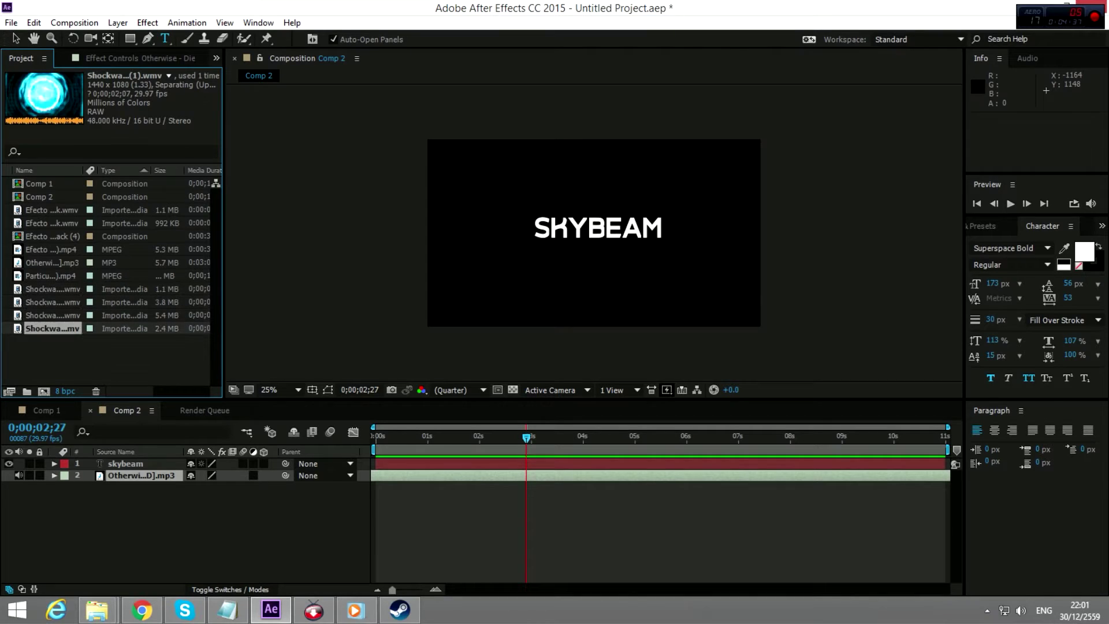
pyautogui.moveTo(49, 328); pyautogui.dragTo(580, 487)
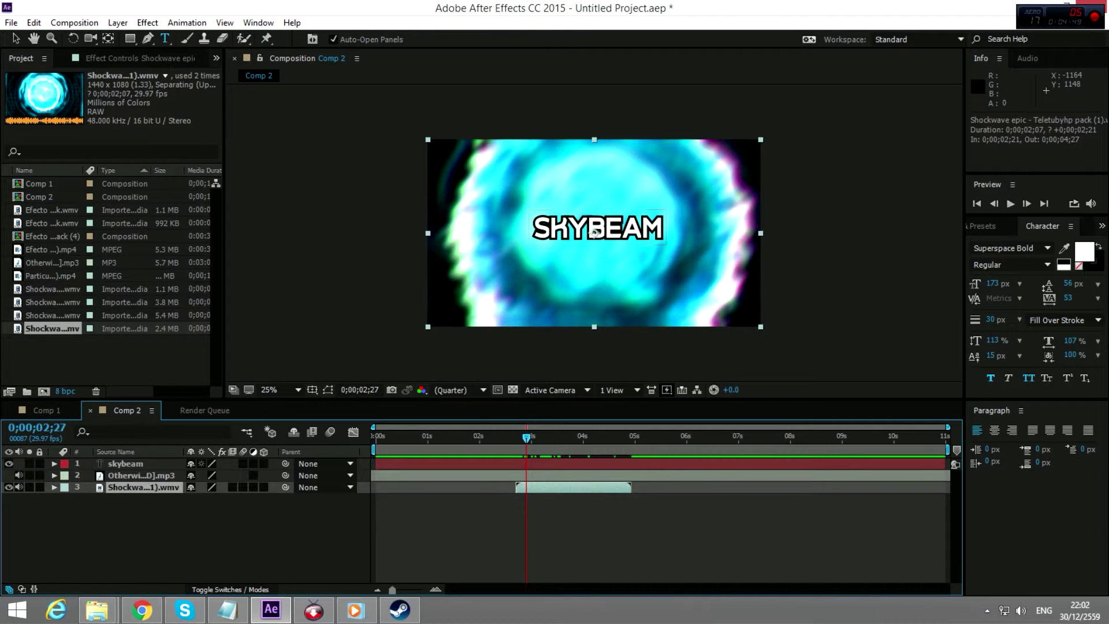
# - Preview the shockwave with the music from near the first frame, stopping at 0;00;05;00
pyautogui.press('space')
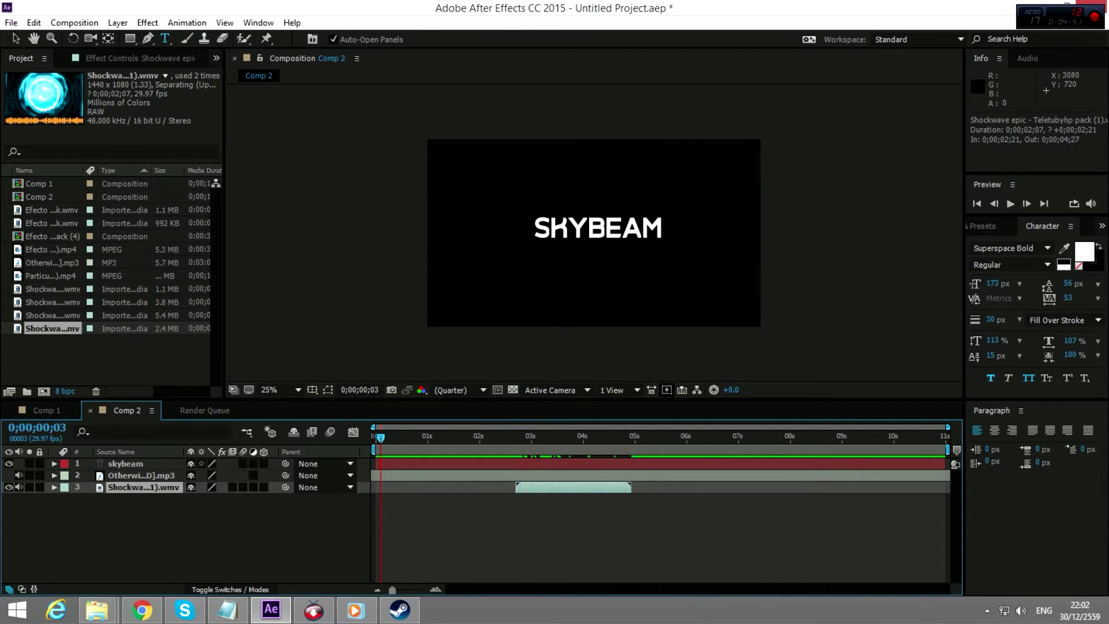
pyautogui.click(1010, 204)
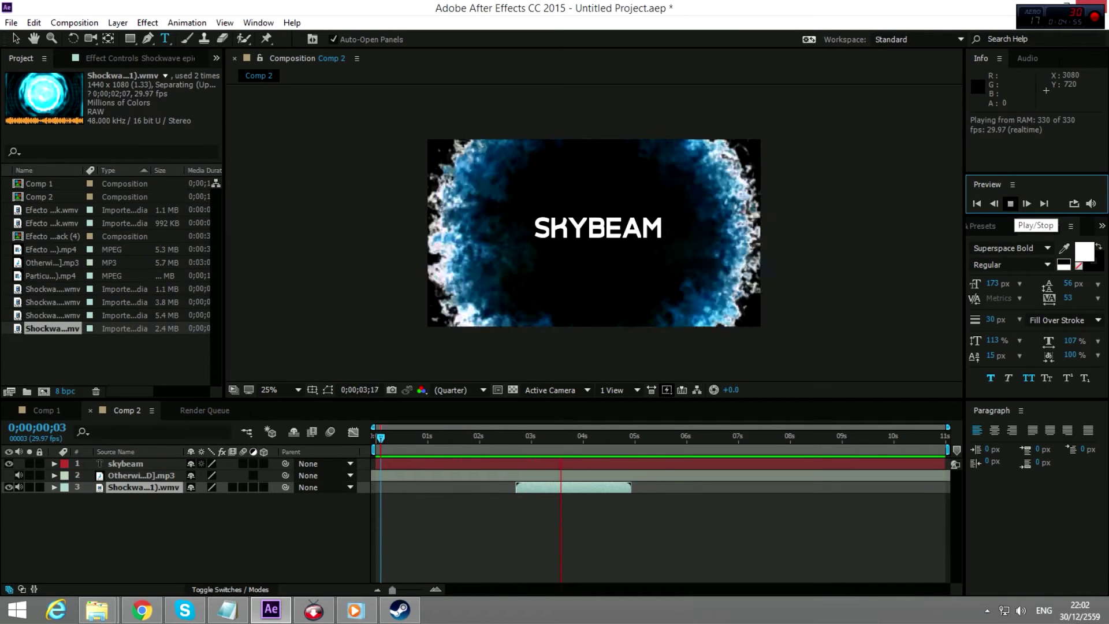
pyautogui.click(1011, 203)
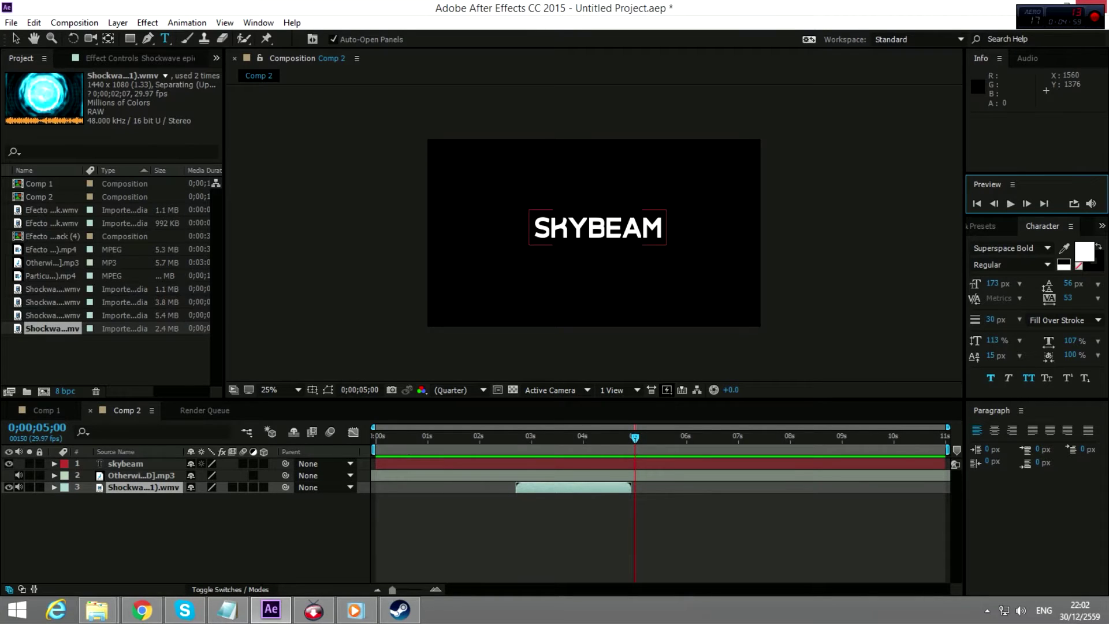
# - Set the skybeam text layer's blending mode to Add
pyautogui.click(535, 240)
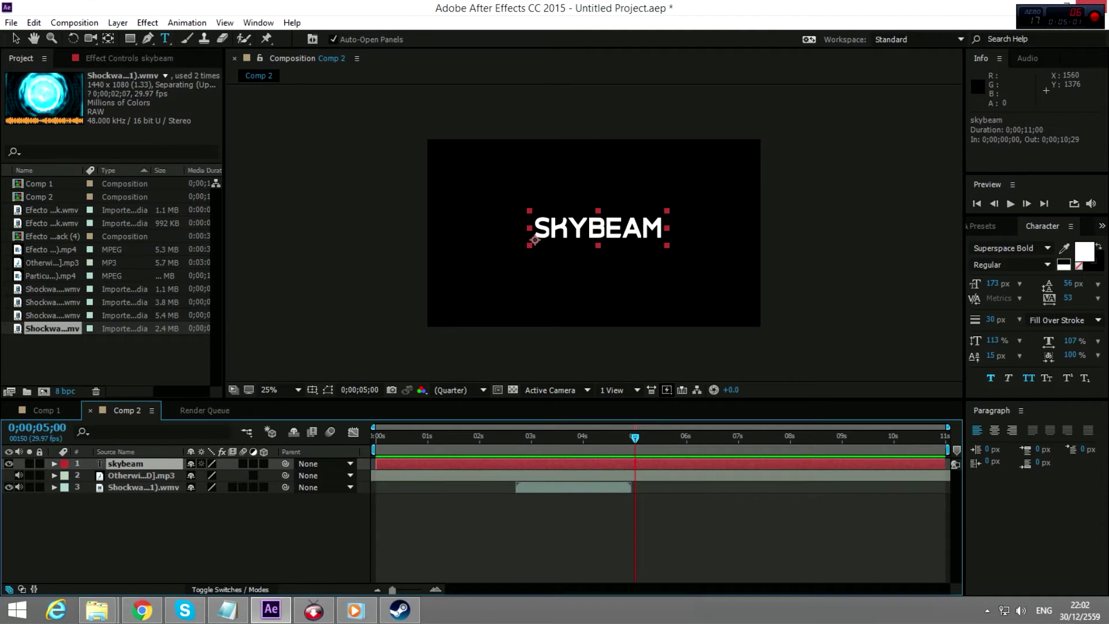
pyautogui.rightClick(149, 464)
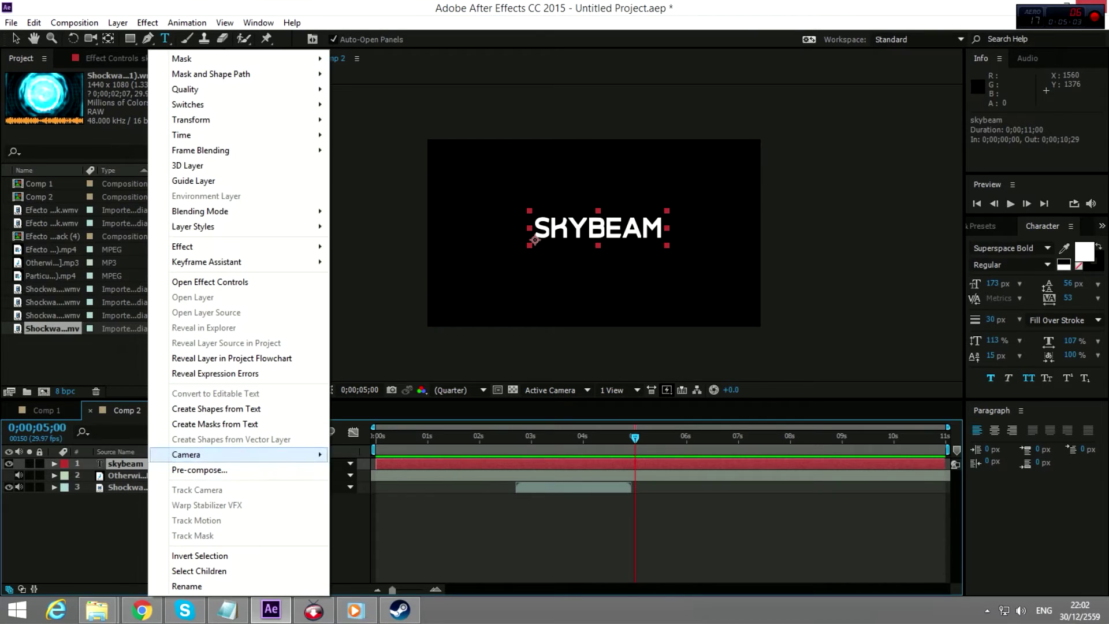
pyautogui.moveTo(242, 210)
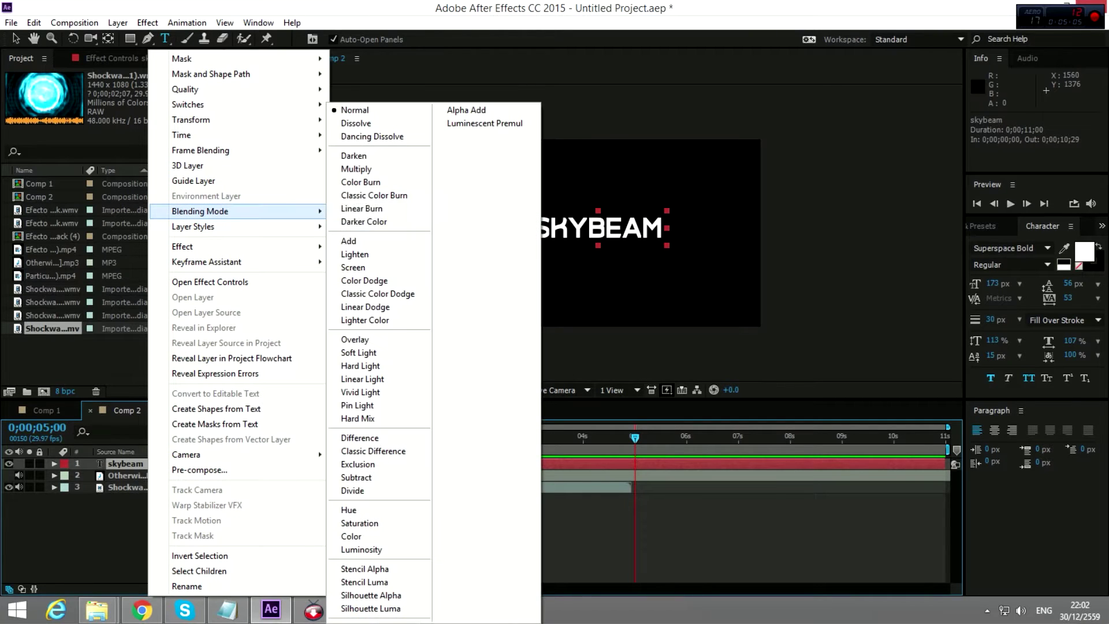
pyautogui.click(348, 241)
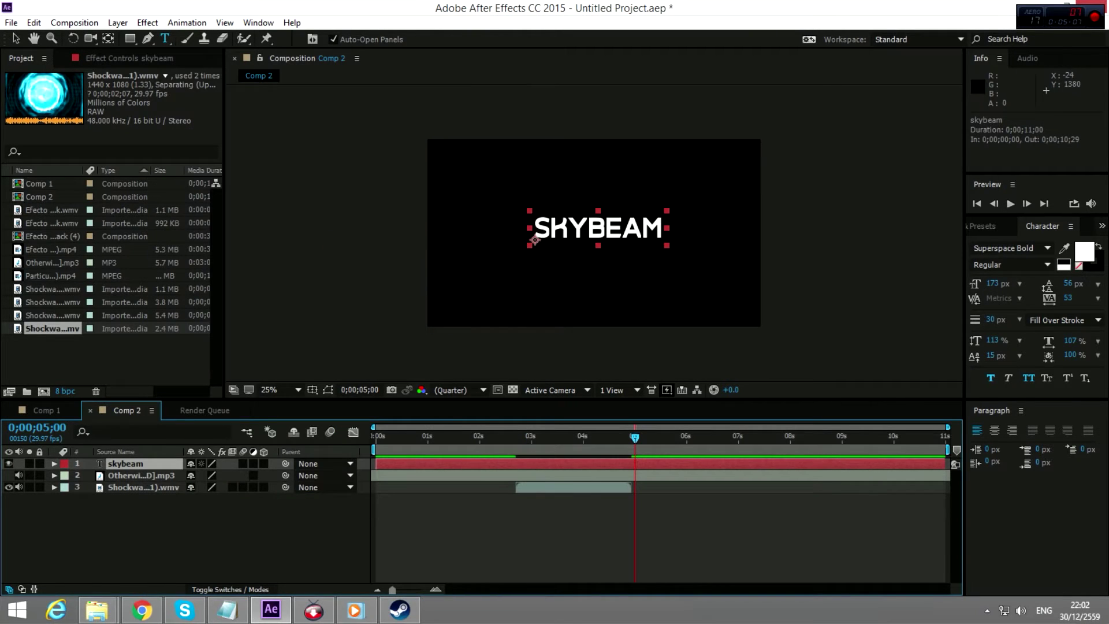
# - Replay Comp 2 from its opening frames to judge when the text should appear against the shockwave
pyautogui.press('Home')
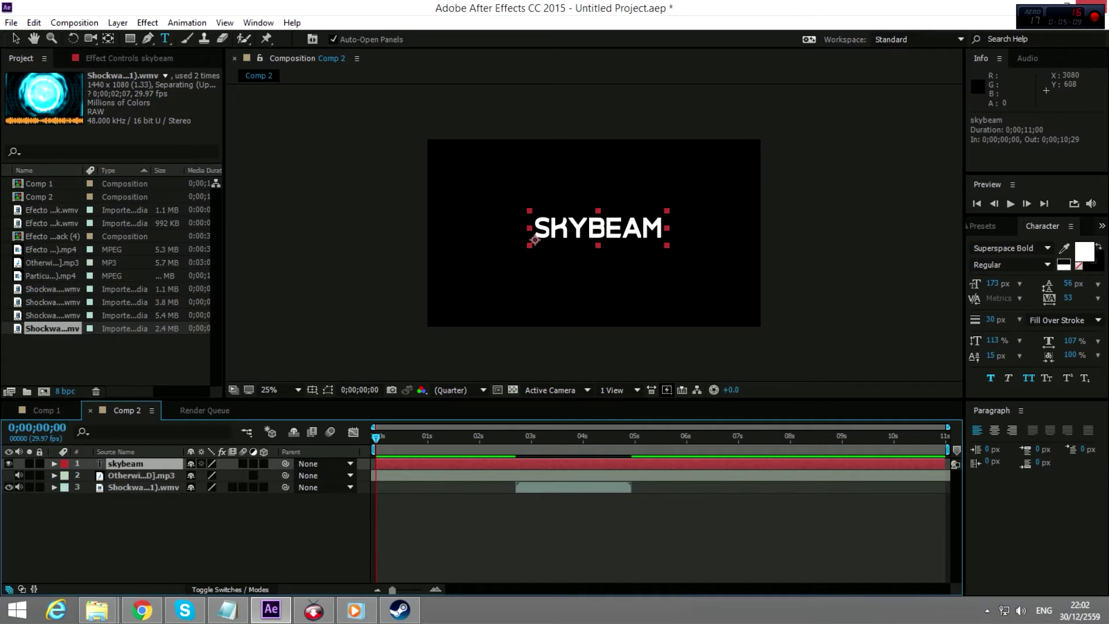
pyautogui.click(1011, 203)
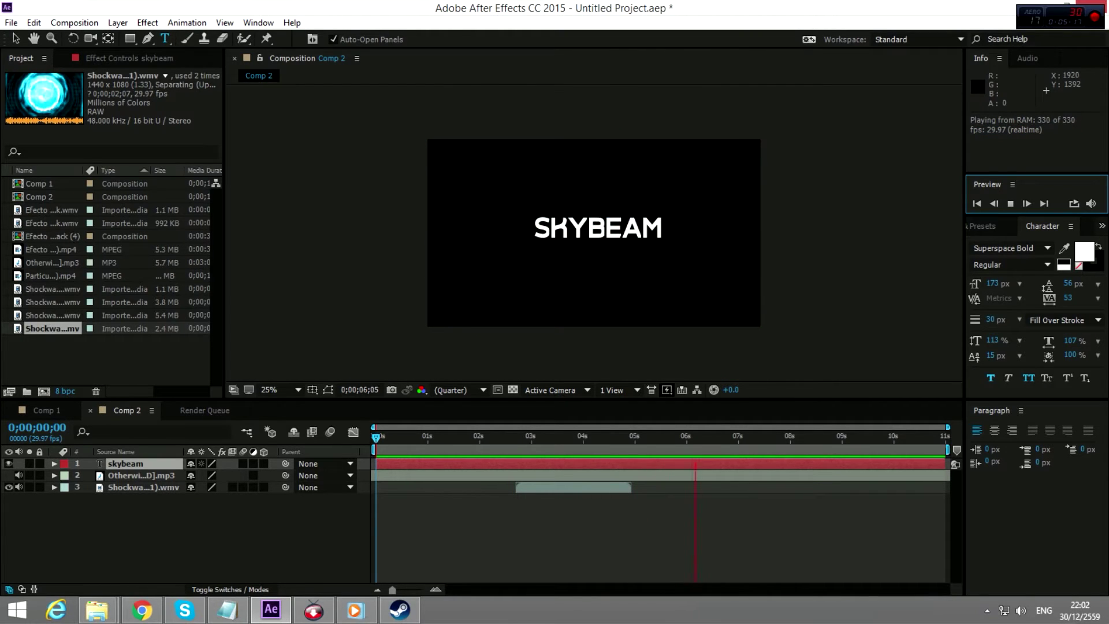
pyautogui.click(535, 240)
pyautogui.click(1011, 204)
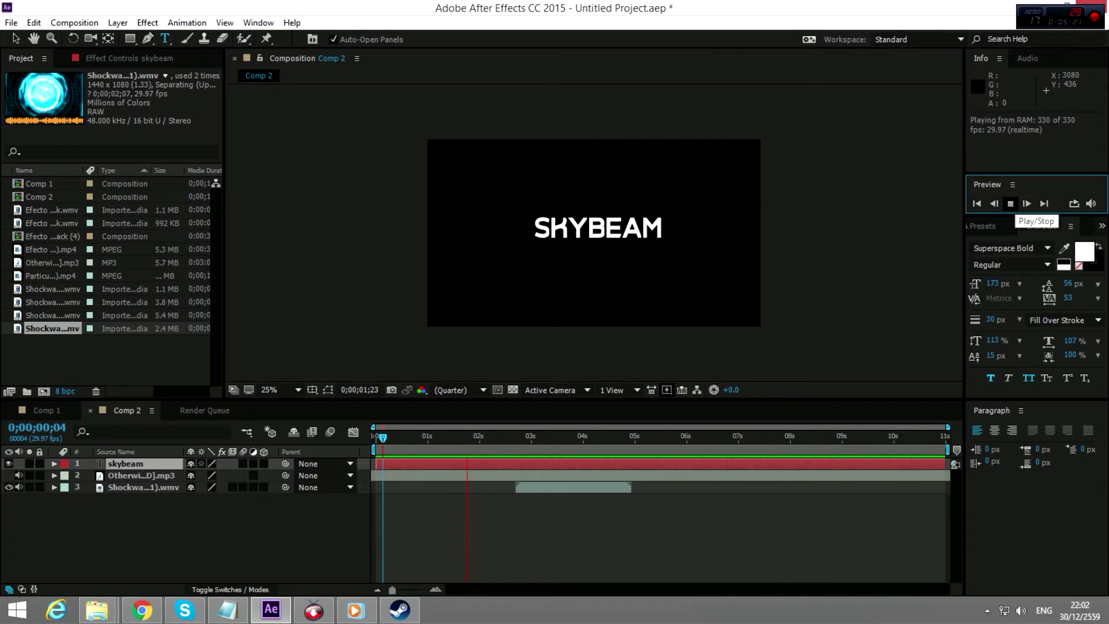
pyautogui.click(1010, 203)
# - Shift the skybeam layer to start at 0;00;03;19 and preview its entrance during the shockwave
pyautogui.moveTo(414, 464); pyautogui.dragTo(572, 464)
pyautogui.press('[')
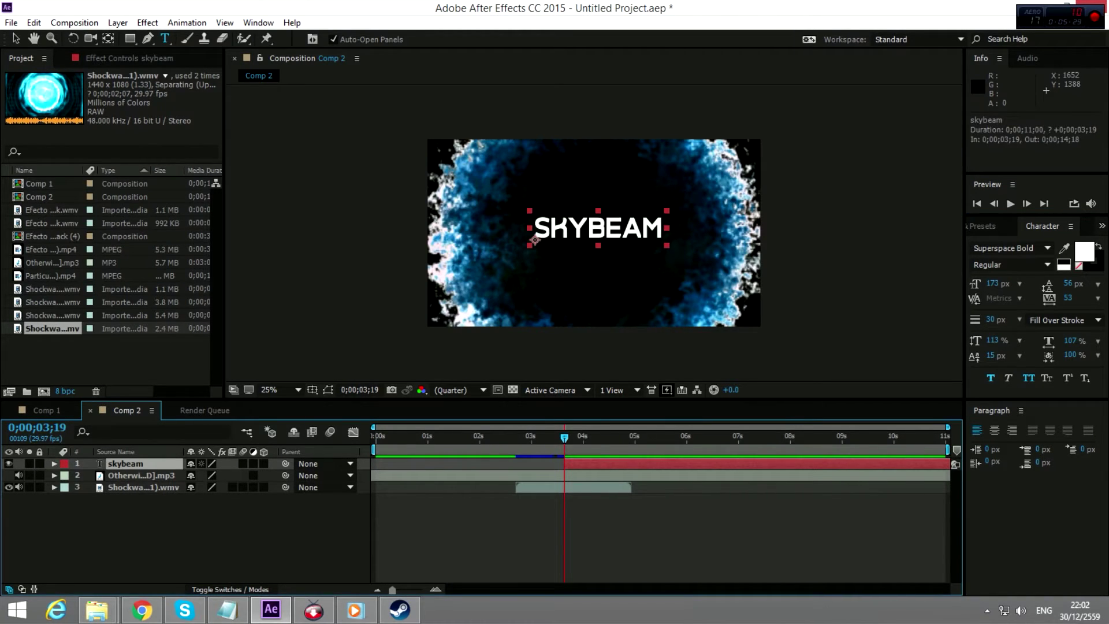
pyautogui.press('space')
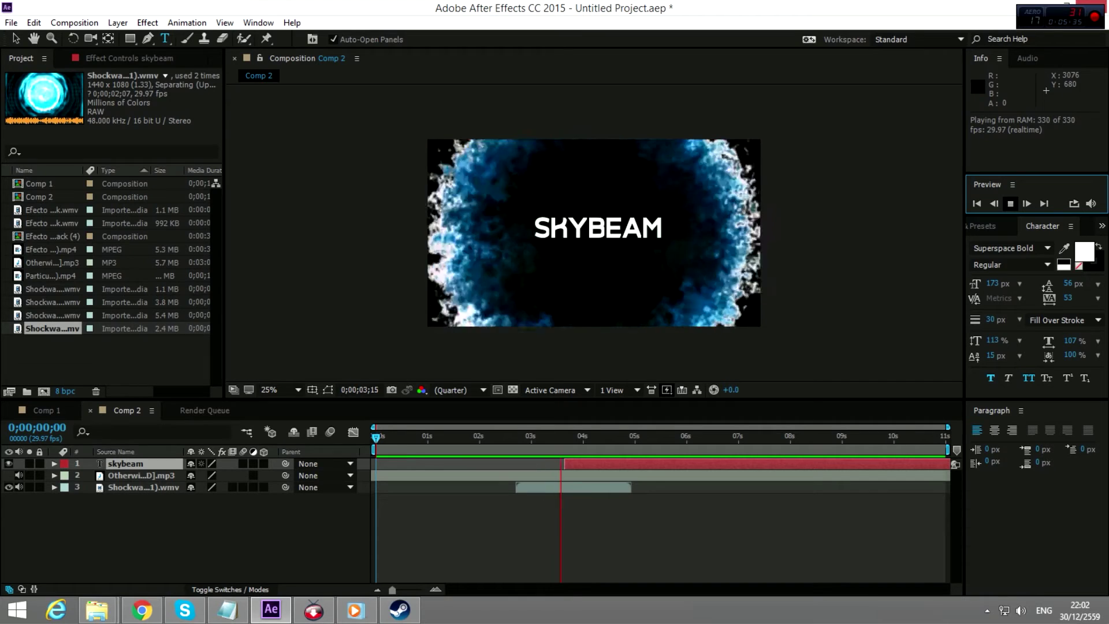
pyautogui.press('space')
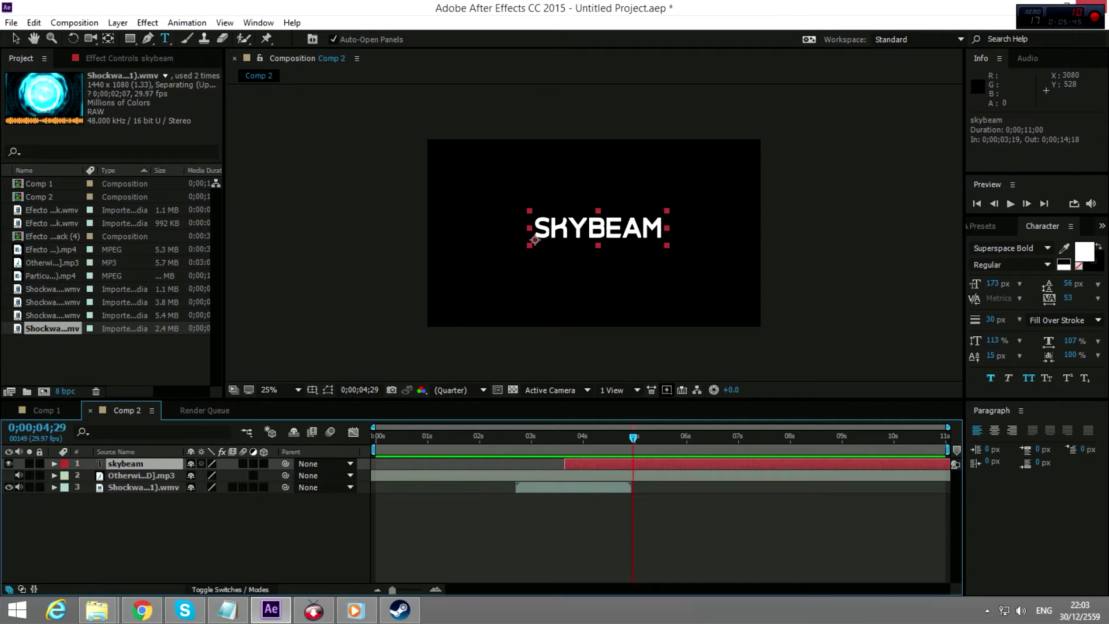
# - Apply VideoCopilot's Twitch preset "Bad Dis...ion" to the SKYBEAM text and preview the glitch from 0;00;01;03
pyautogui.hotkey('ctrl', '5')
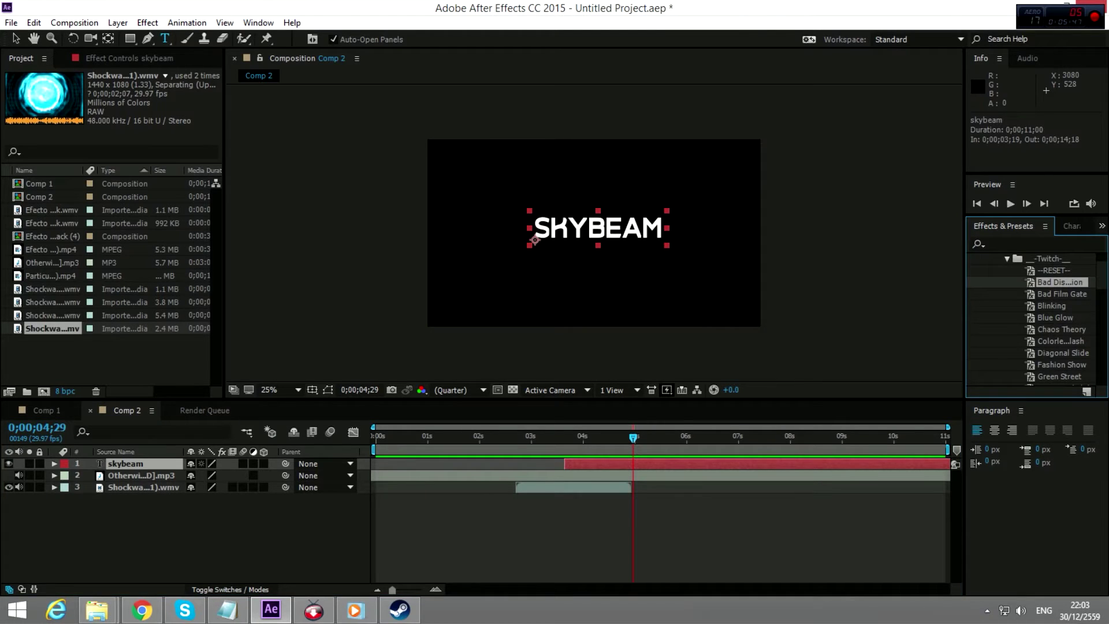
pyautogui.click(1007, 259)
pyautogui.scroll(2, 1031, 318)
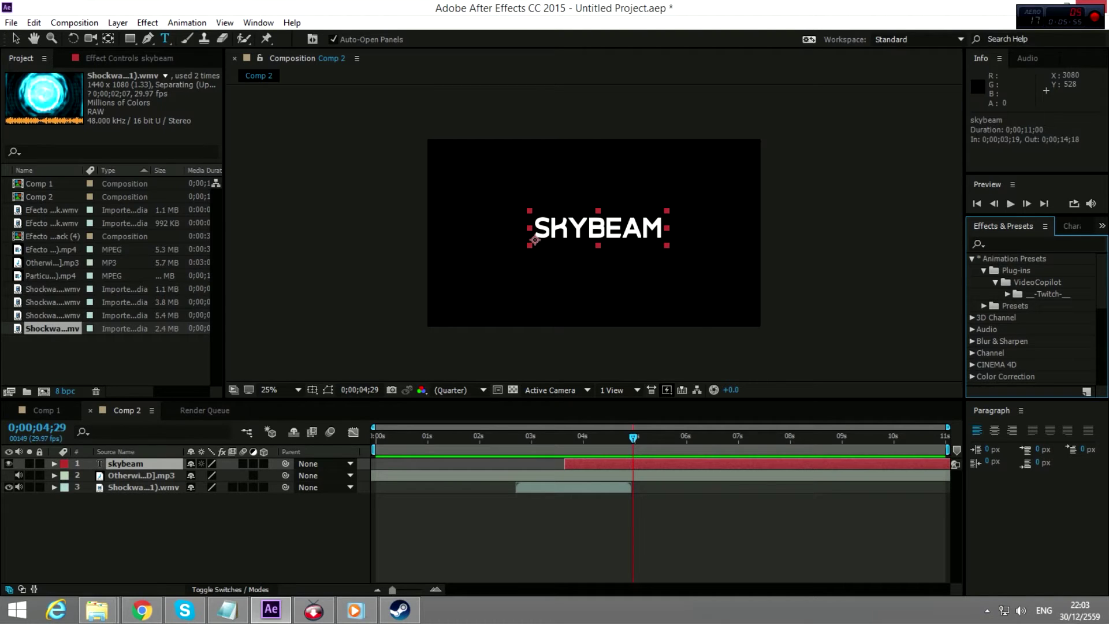
pyautogui.click(1007, 294)
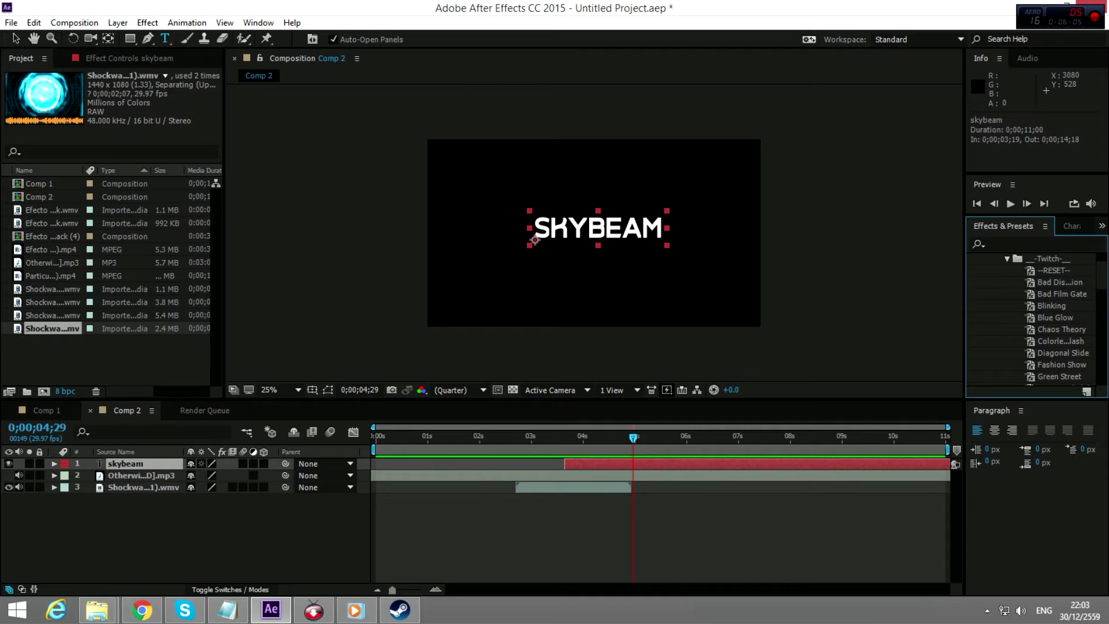
pyautogui.moveTo(1060, 282); pyautogui.dragTo(598, 228)
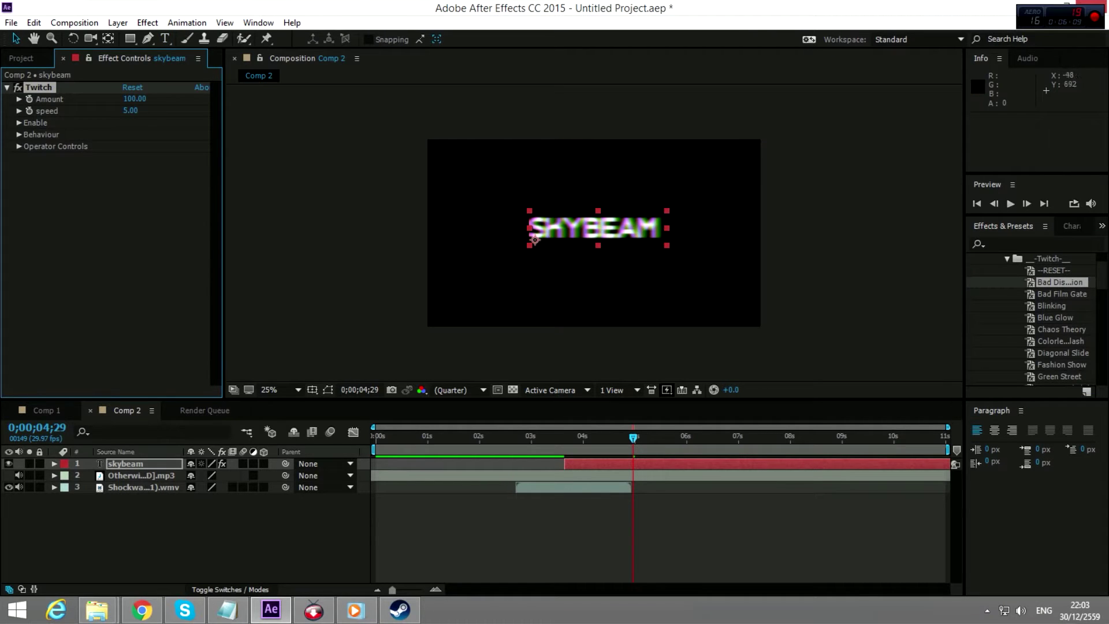
pyautogui.press('space')
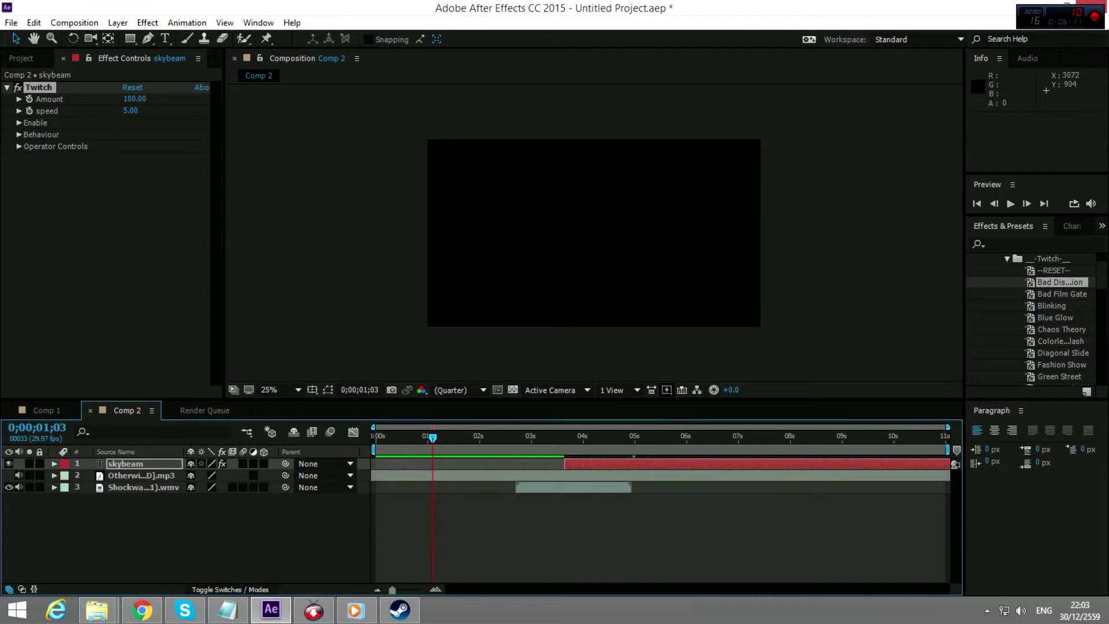
pyautogui.click(1010, 204)
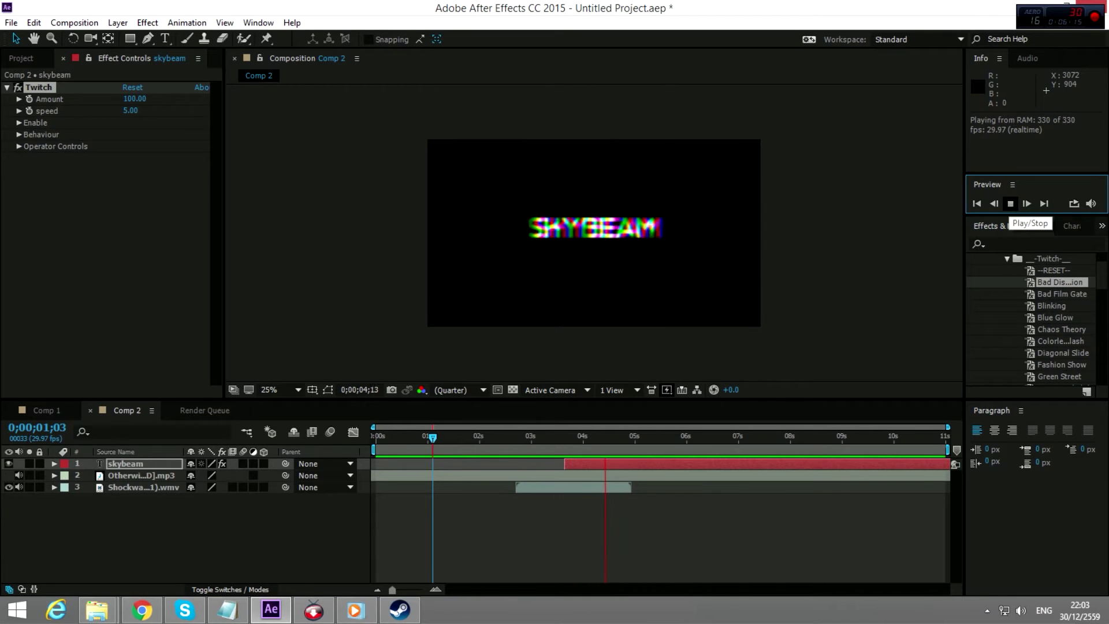
# - Replay the glitching SKYBEAM text, lower the Twitch Amount to 41, and preview the softened effect
pyautogui.click(1010, 203)
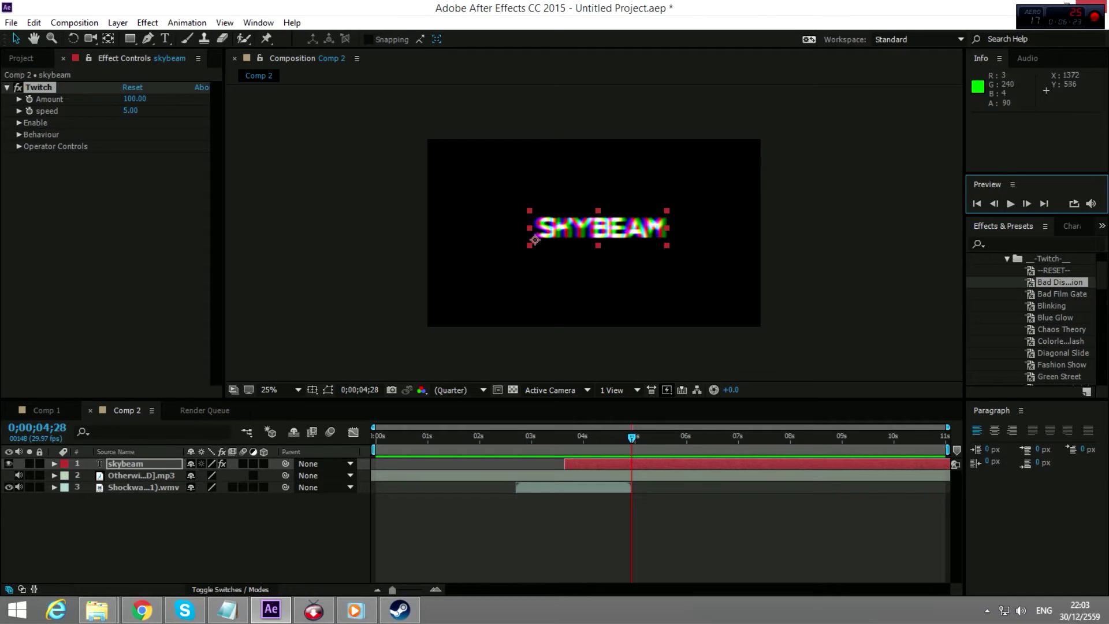
pyautogui.click(1011, 203)
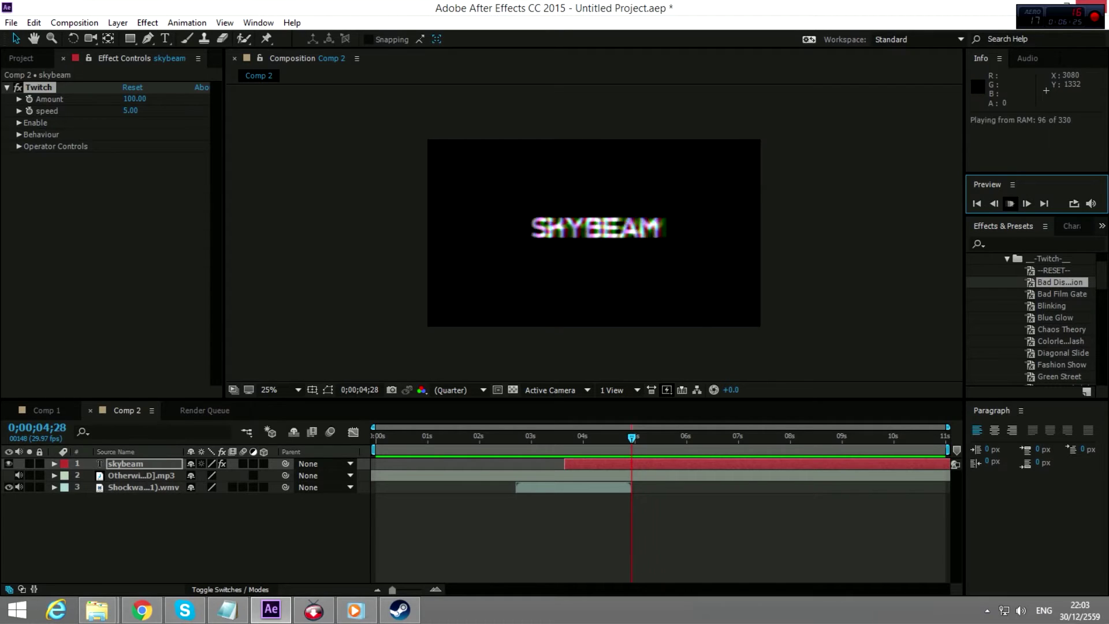
pyautogui.press('space')
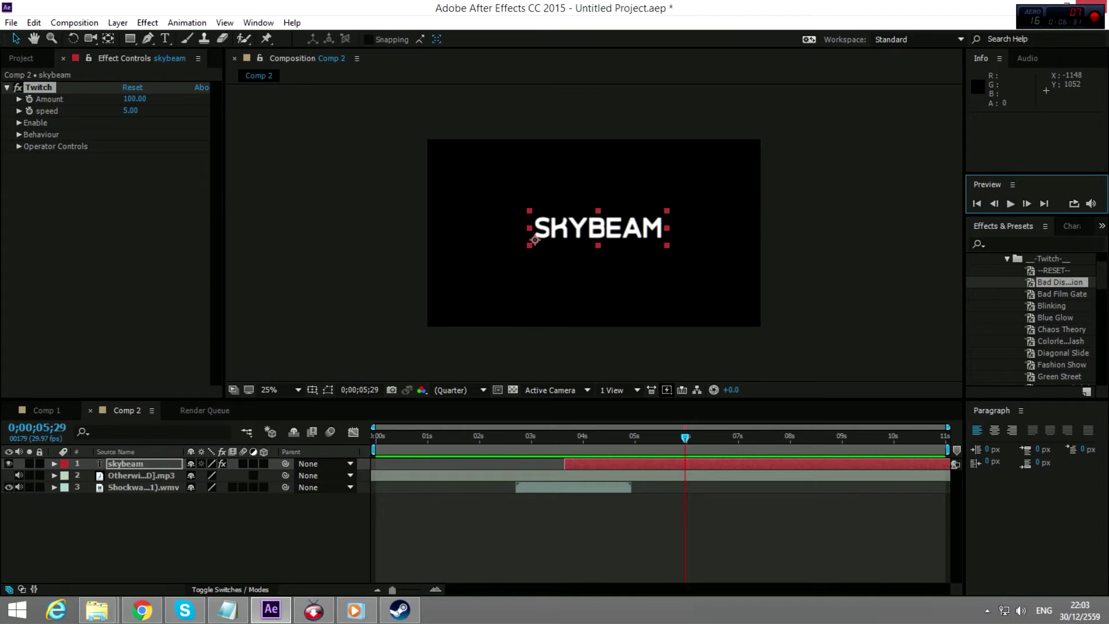
pyautogui.moveTo(134, 99); pyautogui.dragTo(106, 99)
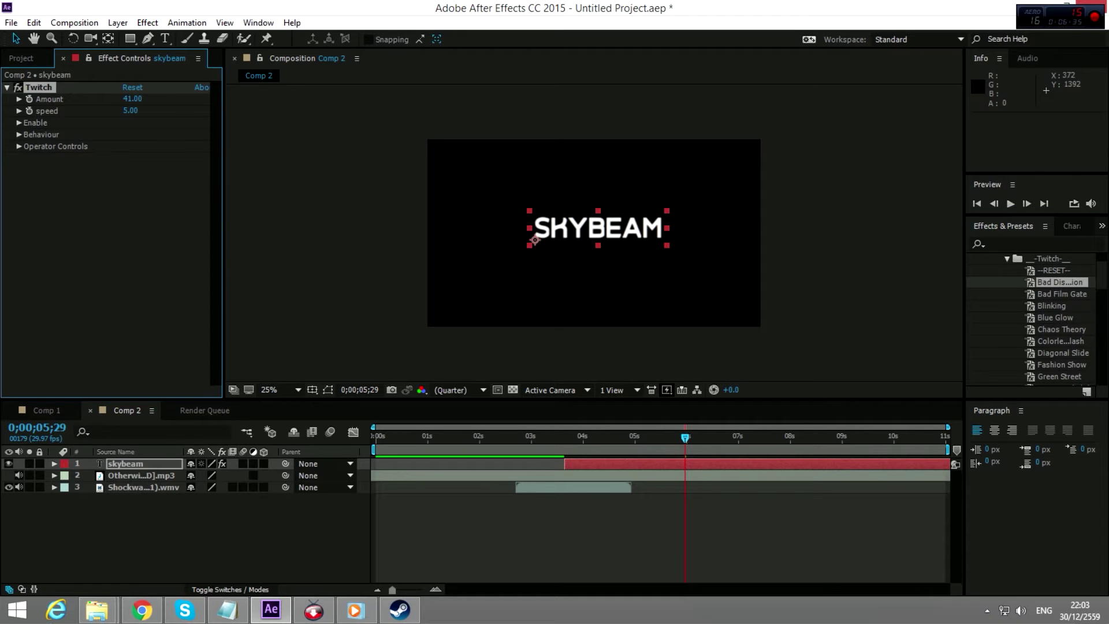
pyautogui.click(1010, 204)
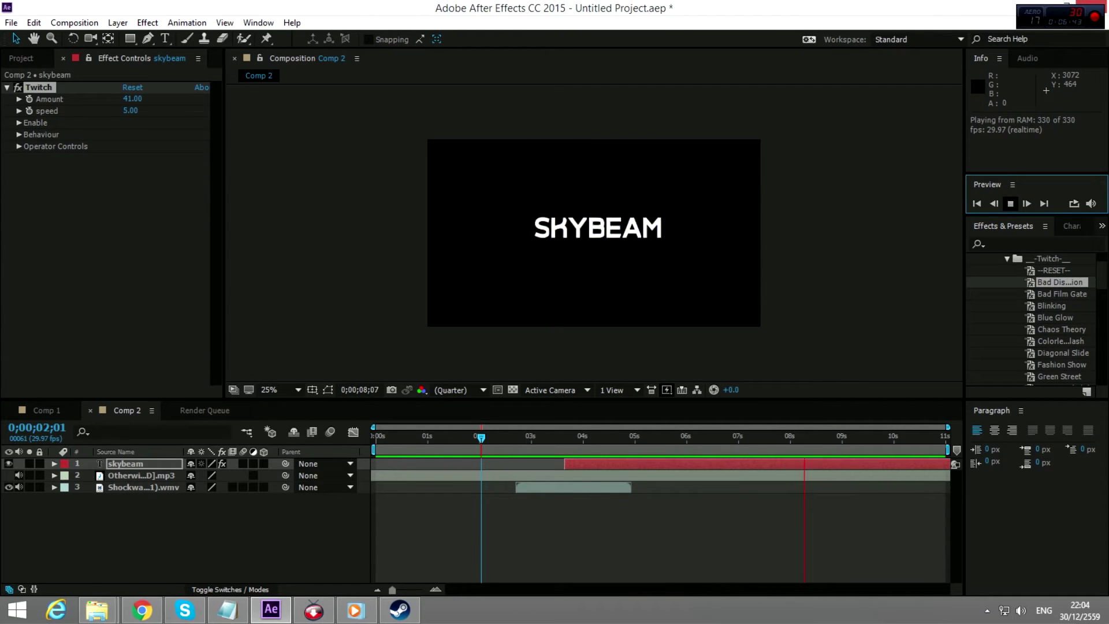
pyautogui.click(535, 238)
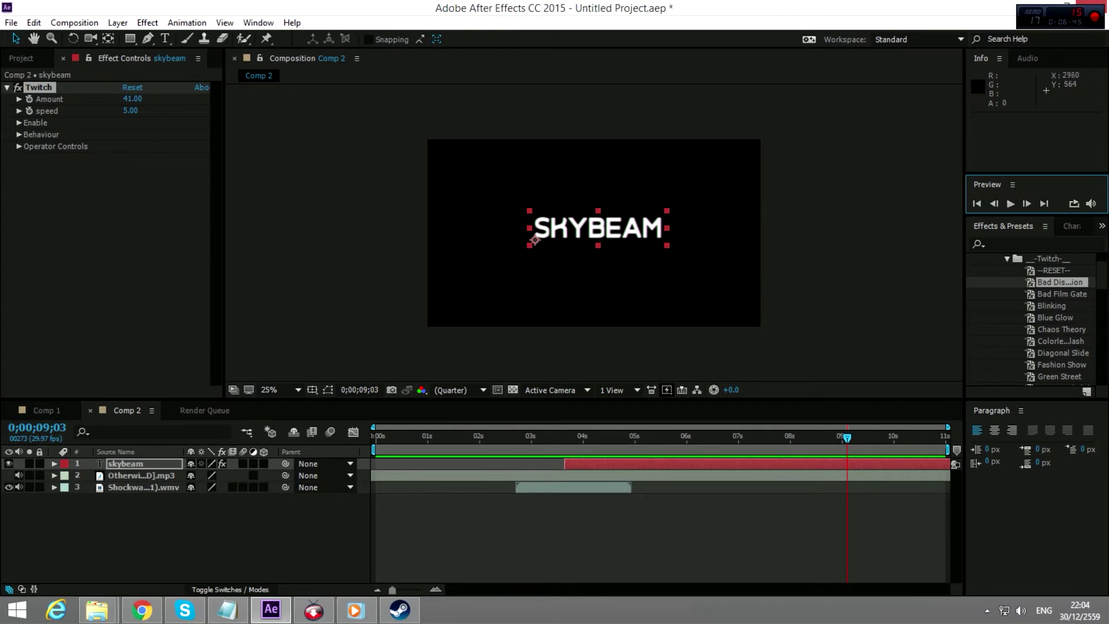
# - Keyframe the skybeam layer's Opacity at 0% at the layer's start, 0;00;03;19
pyautogui.click(144, 464)
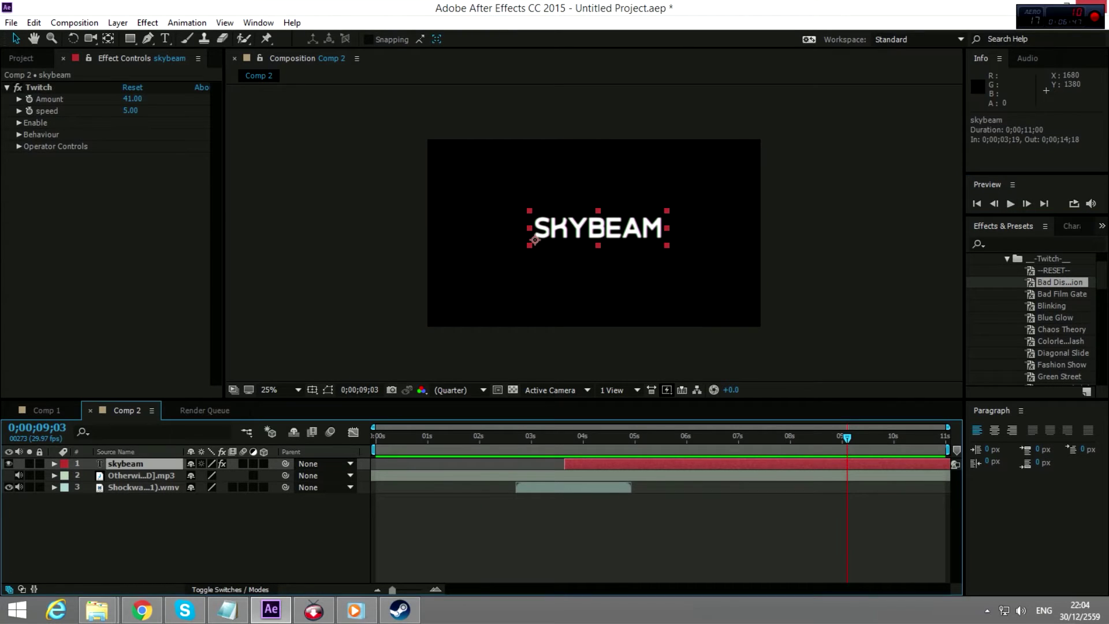
pyautogui.click(55, 464)
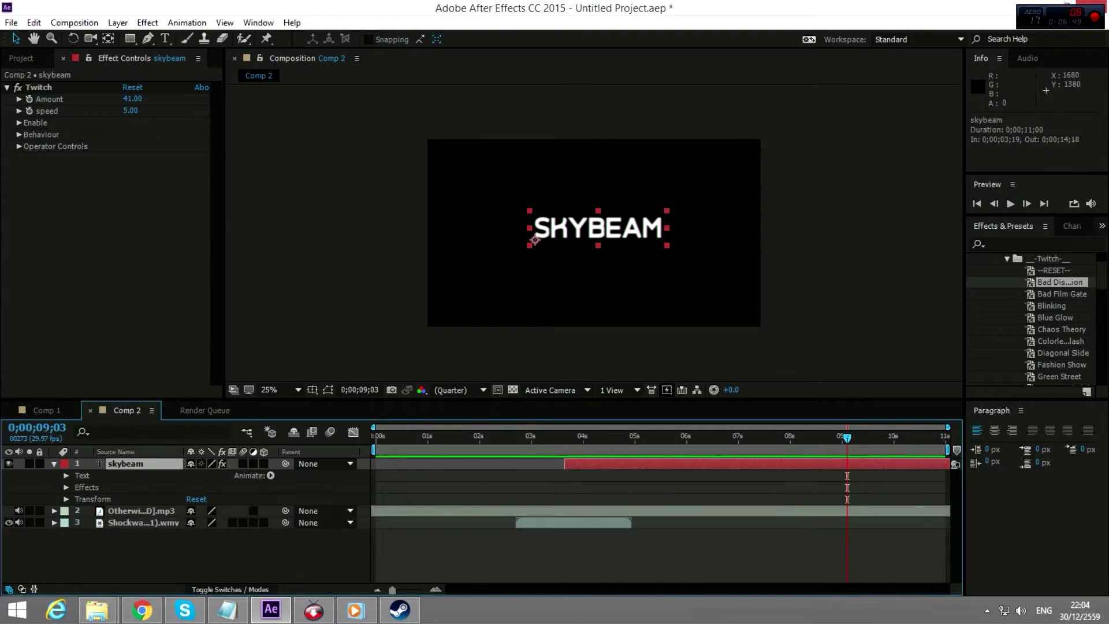
pyautogui.click(66, 499)
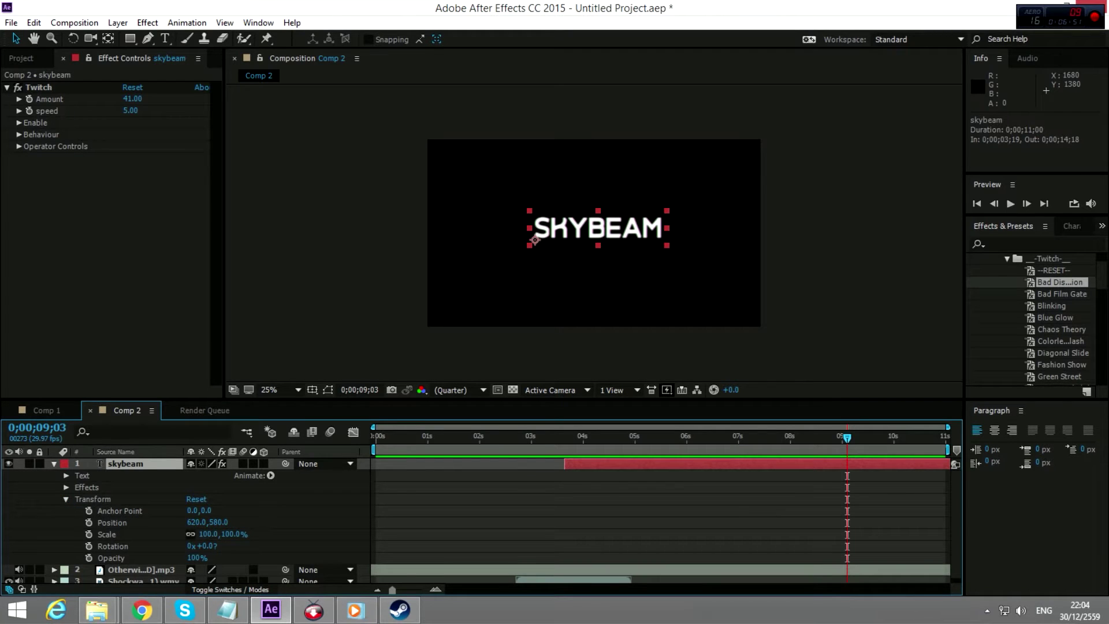
pyautogui.moveTo(847, 437); pyautogui.dragTo(547, 438)
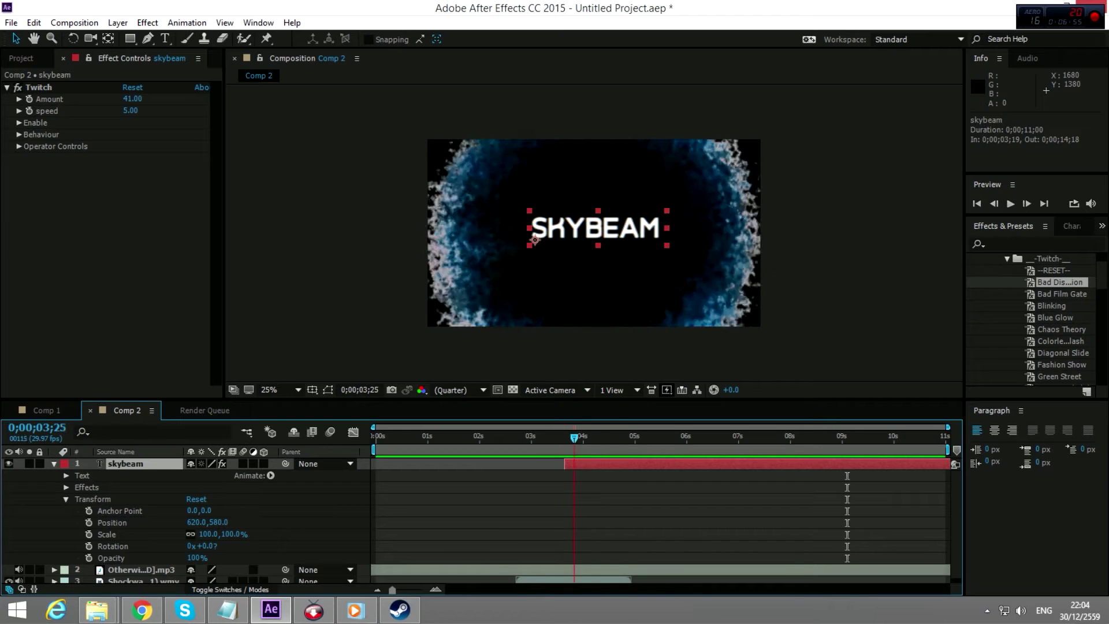
pyautogui.moveTo(622, 438); pyautogui.dragTo(565, 438)
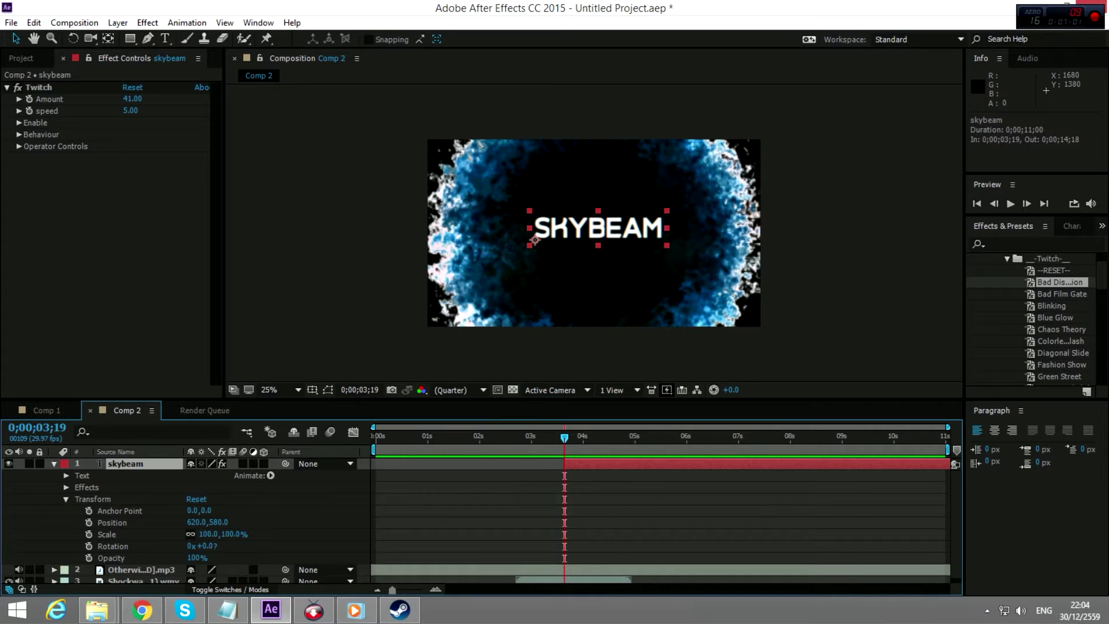
pyautogui.moveTo(197, 558); pyautogui.dragTo(140, 559)
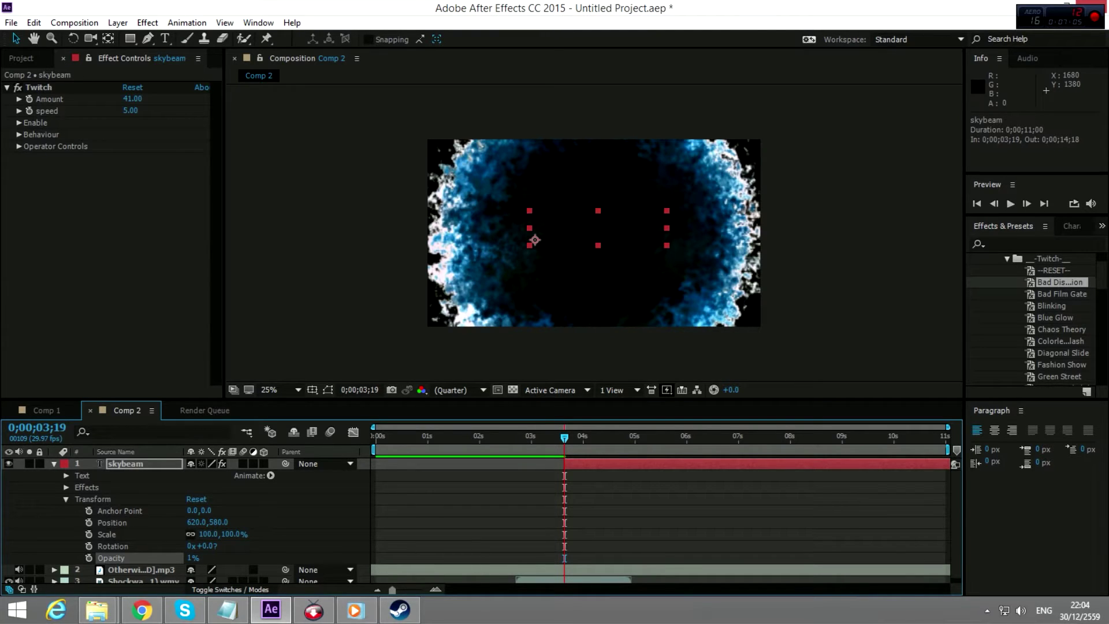
pyautogui.click(89, 558)
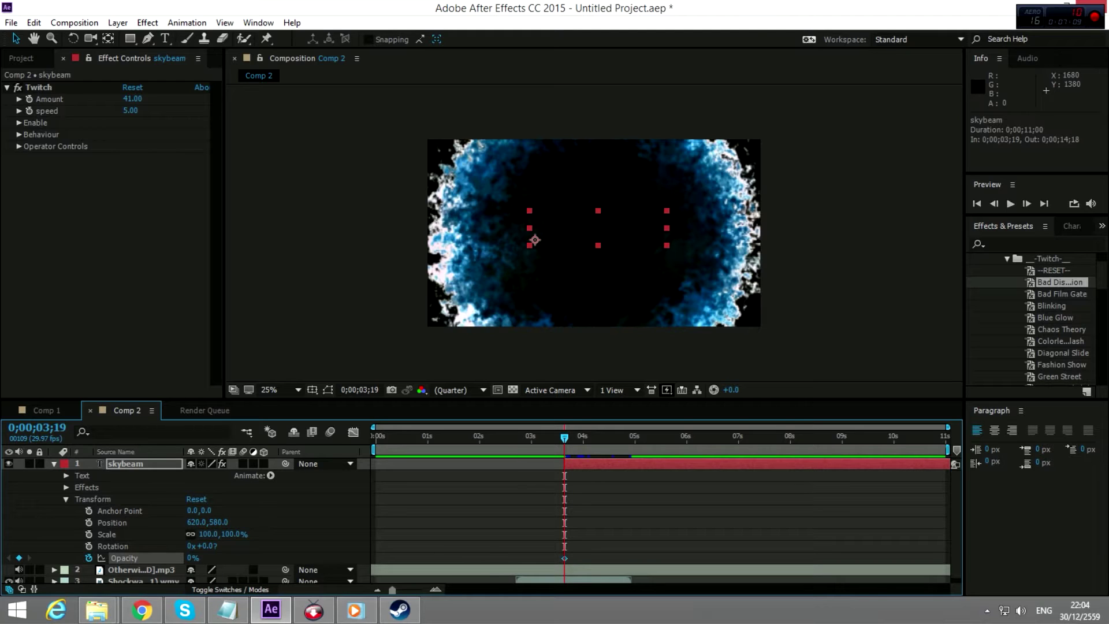
# - Add a 100% Opacity keyframe to the skybeam layer at 0;00;04;00 to finish its fade-in
pyautogui.press('pagedown')
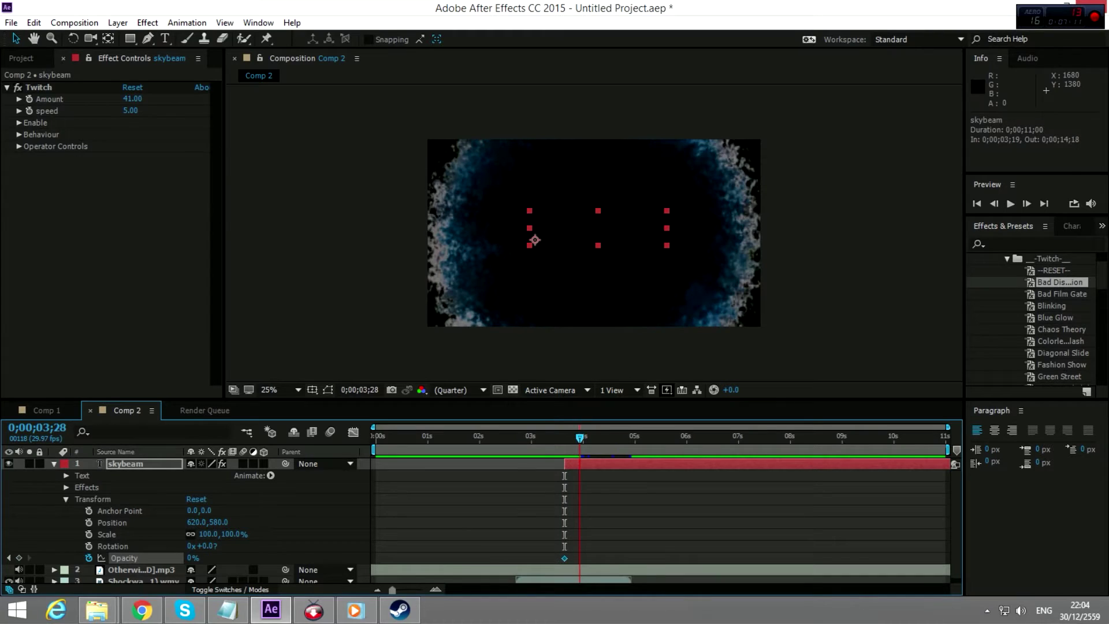
pyautogui.press('pagedown')
pyautogui.press('pagedown')
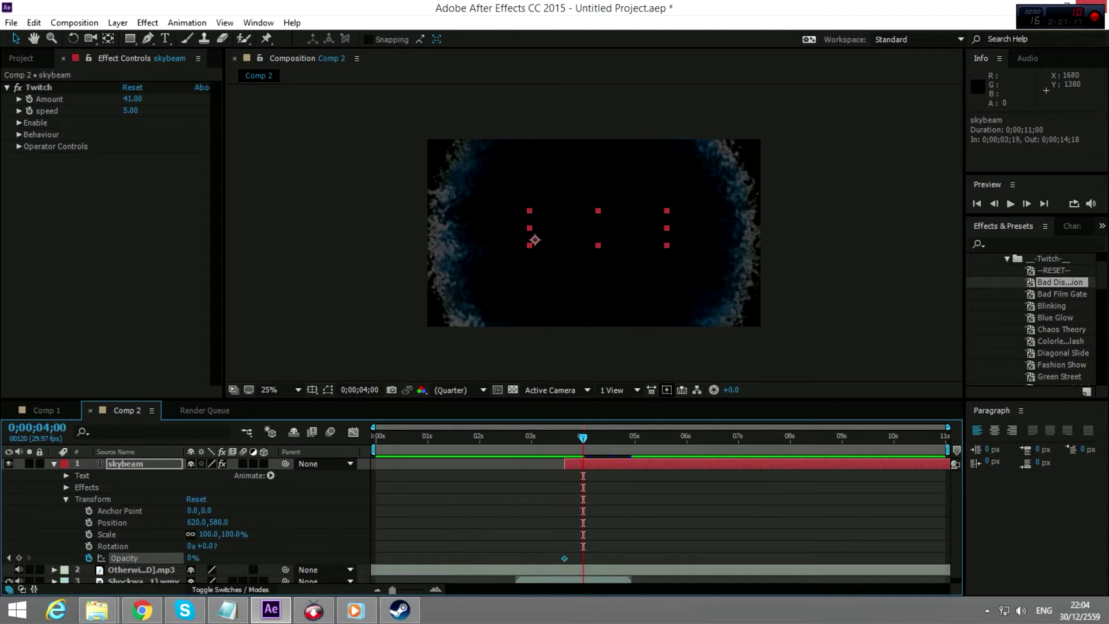
pyautogui.moveTo(193, 558); pyautogui.dragTo(255, 558)
# - Preview the text's fade-in against the shockwave and music, replaying from about 0;00;03;05 and 0;00;01;12
pyautogui.moveTo(583, 437); pyautogui.dragTo(540, 437)
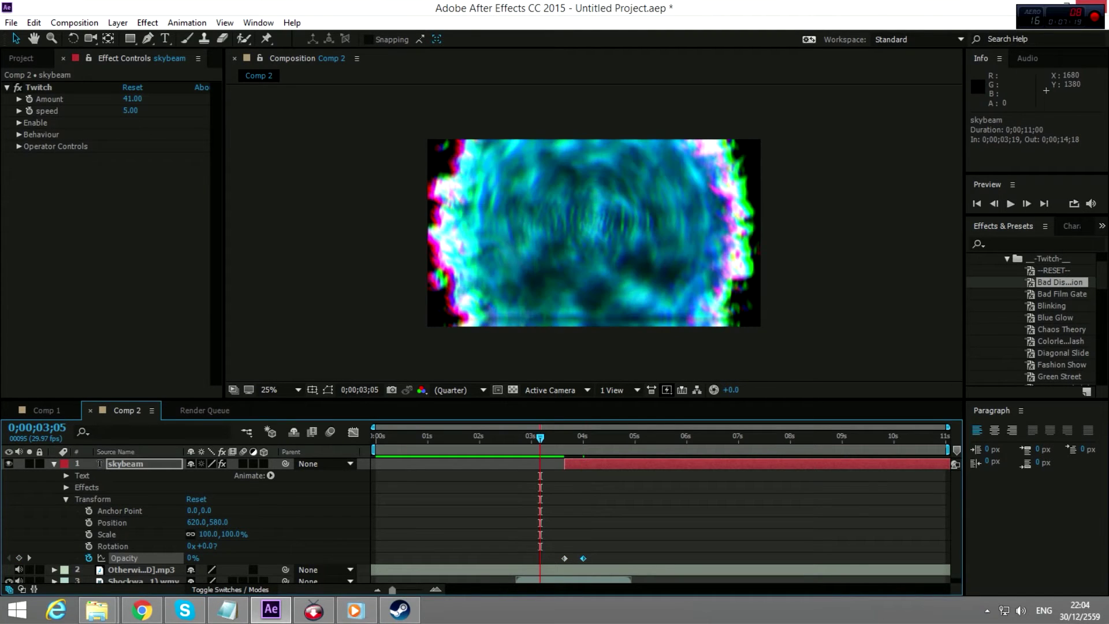
pyautogui.click(1010, 204)
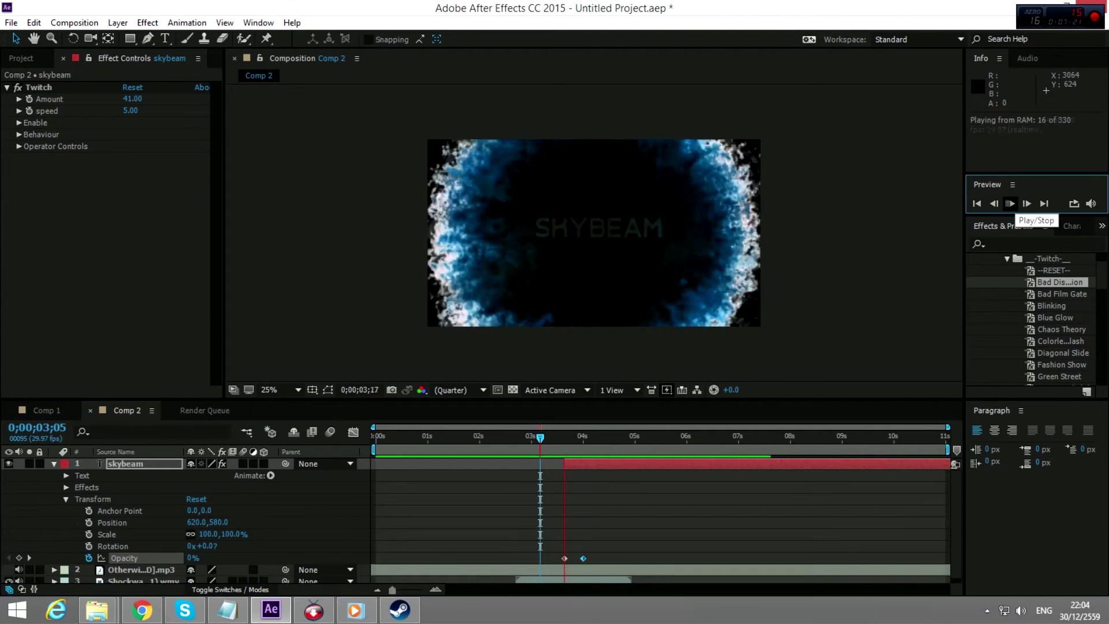
pyautogui.click(488, 450)
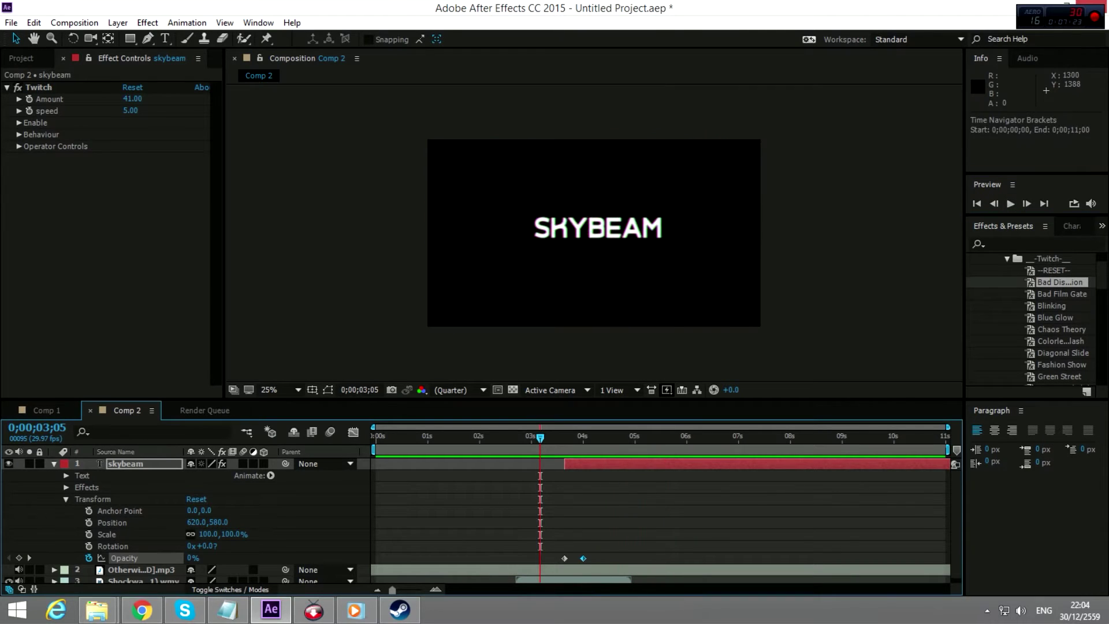
pyautogui.click(449, 438)
pyautogui.click(1010, 203)
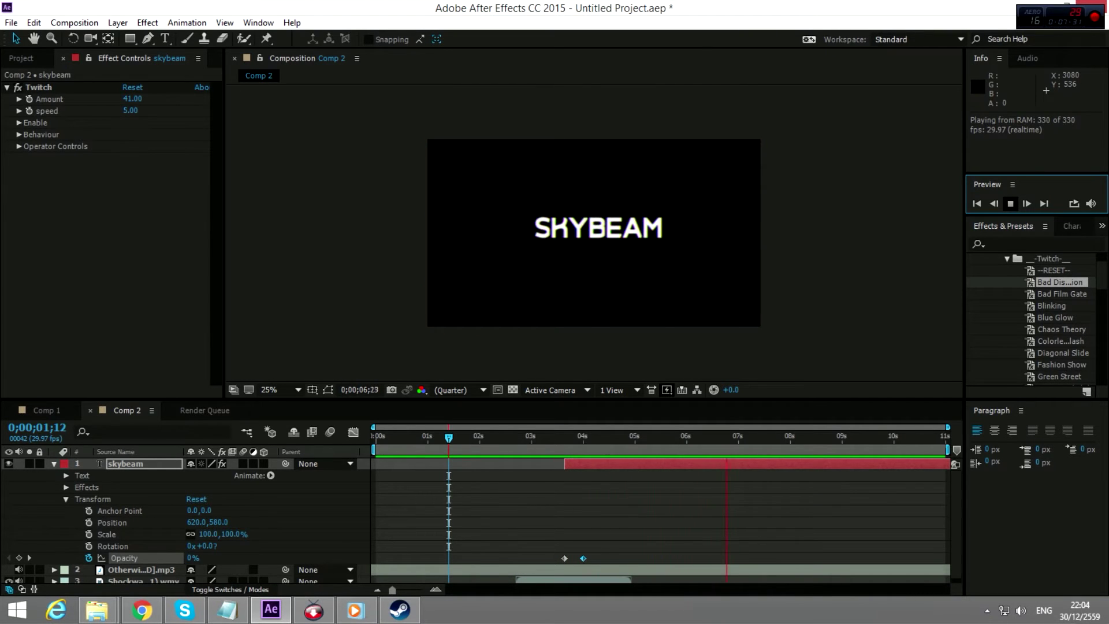
pyautogui.press('space')
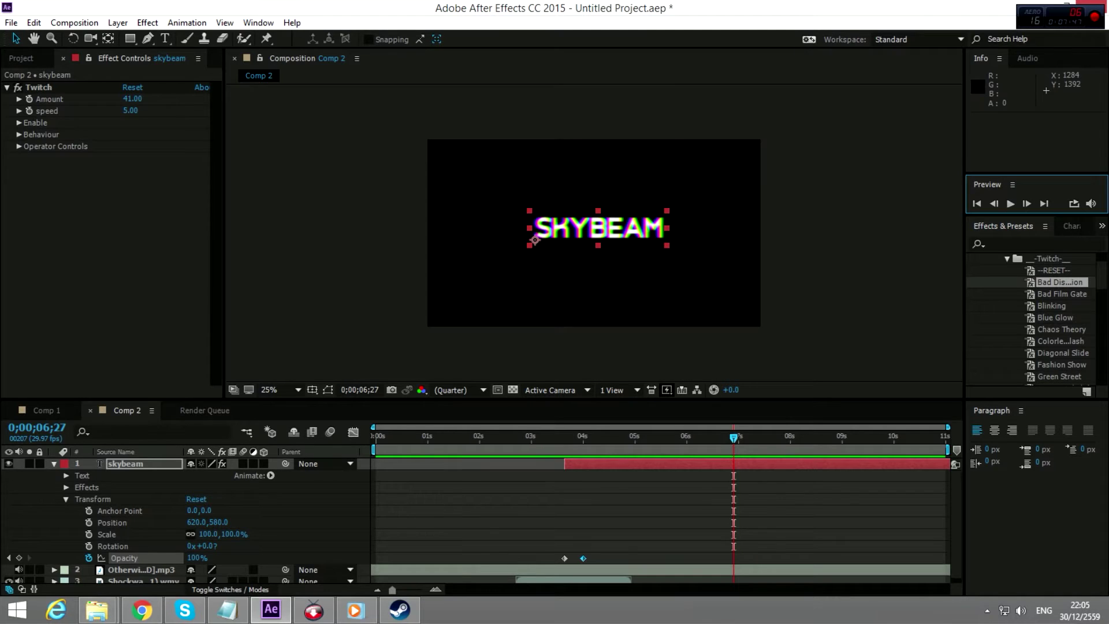
pyautogui.click(446, 438)
pyautogui.click(1011, 203)
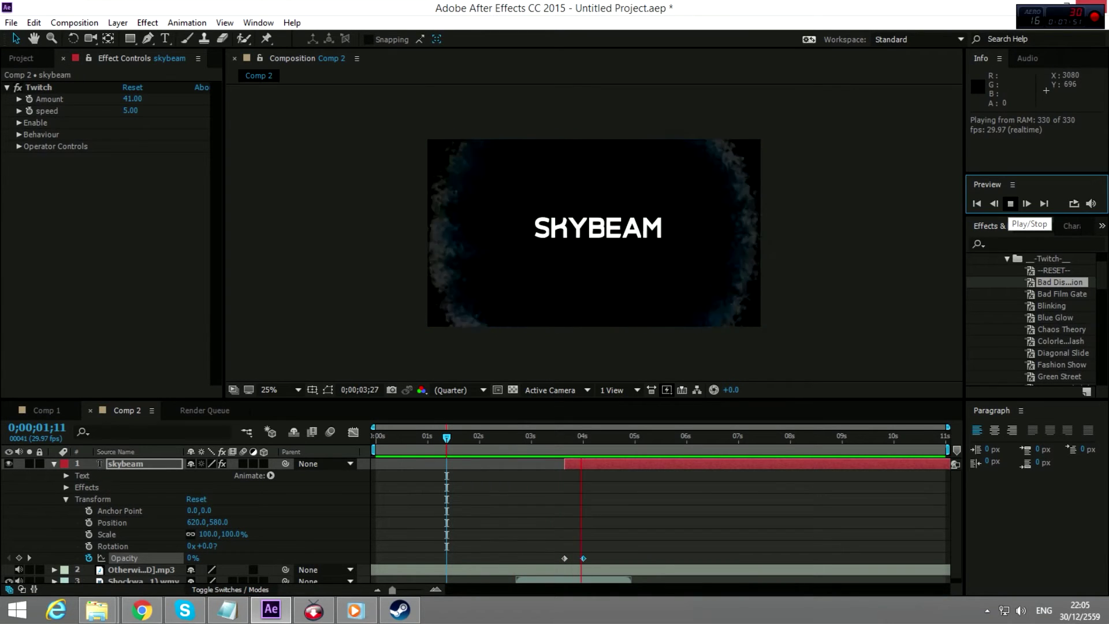
pyautogui.click(535, 239)
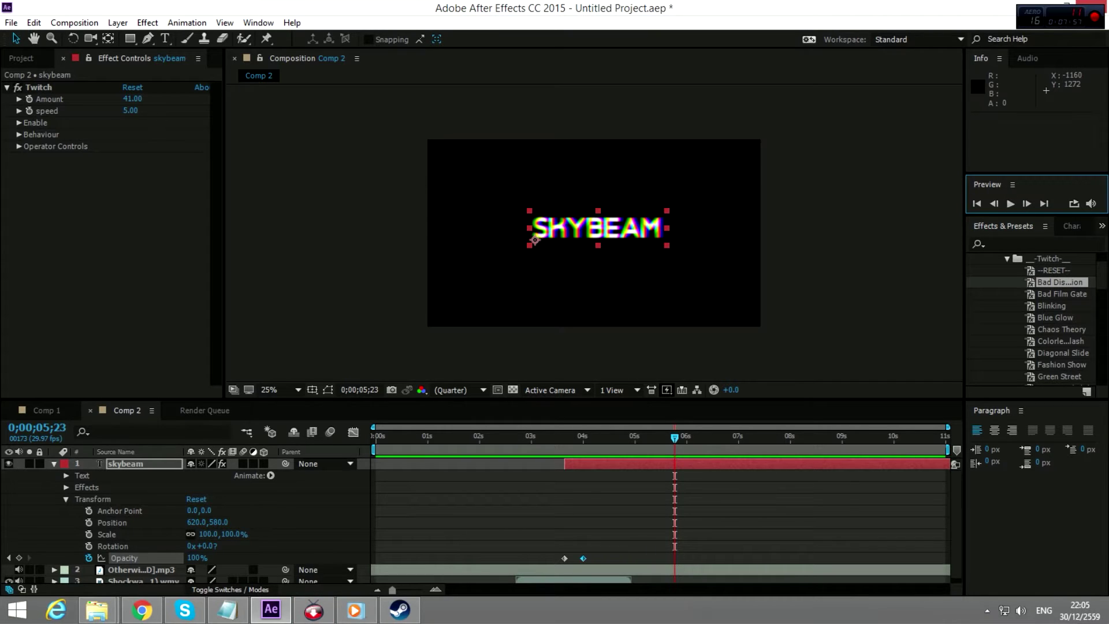
# - Try the Twitch effect's Tile and Ignore border behaviours on the skybeam text, scrubbing through the glitches to compare them
pyautogui.click(54, 464)
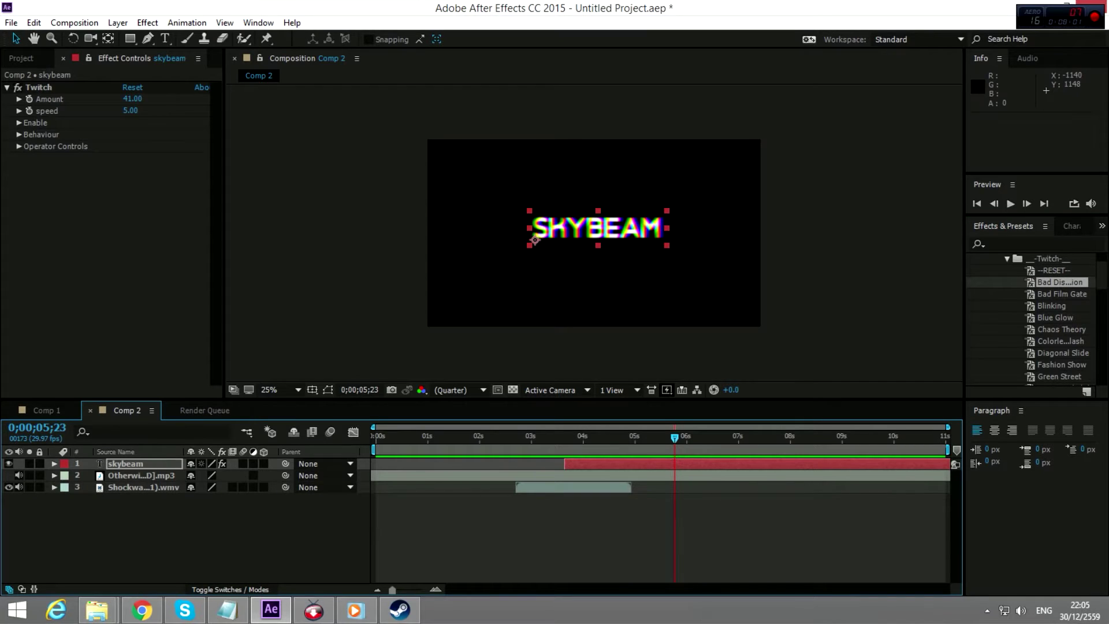
pyautogui.click(18, 146)
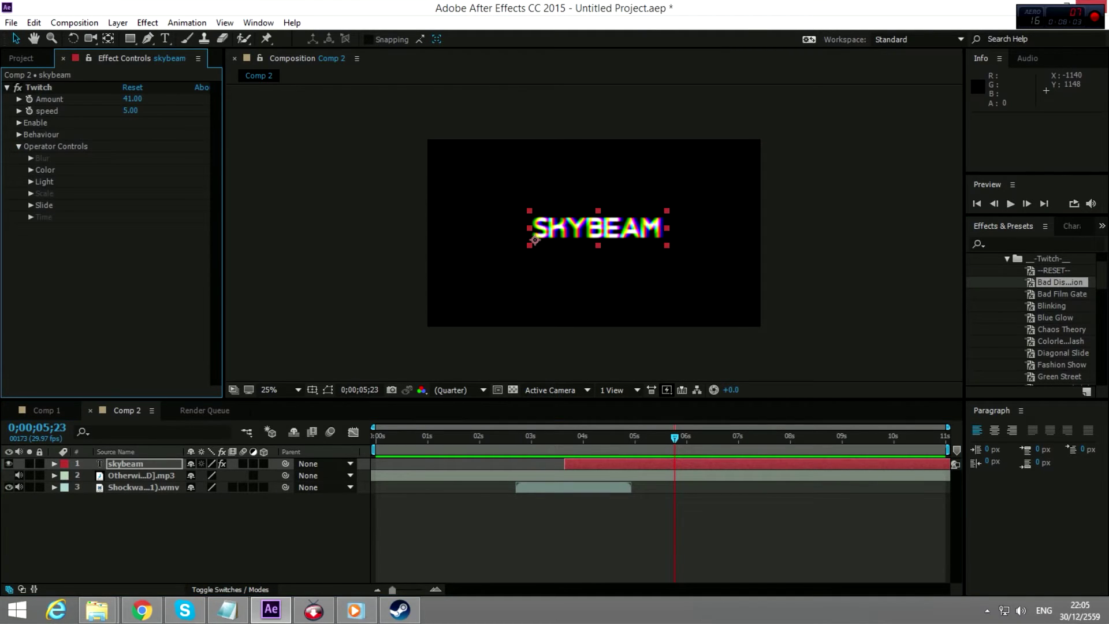
pyautogui.click(19, 146)
pyautogui.click(20, 134)
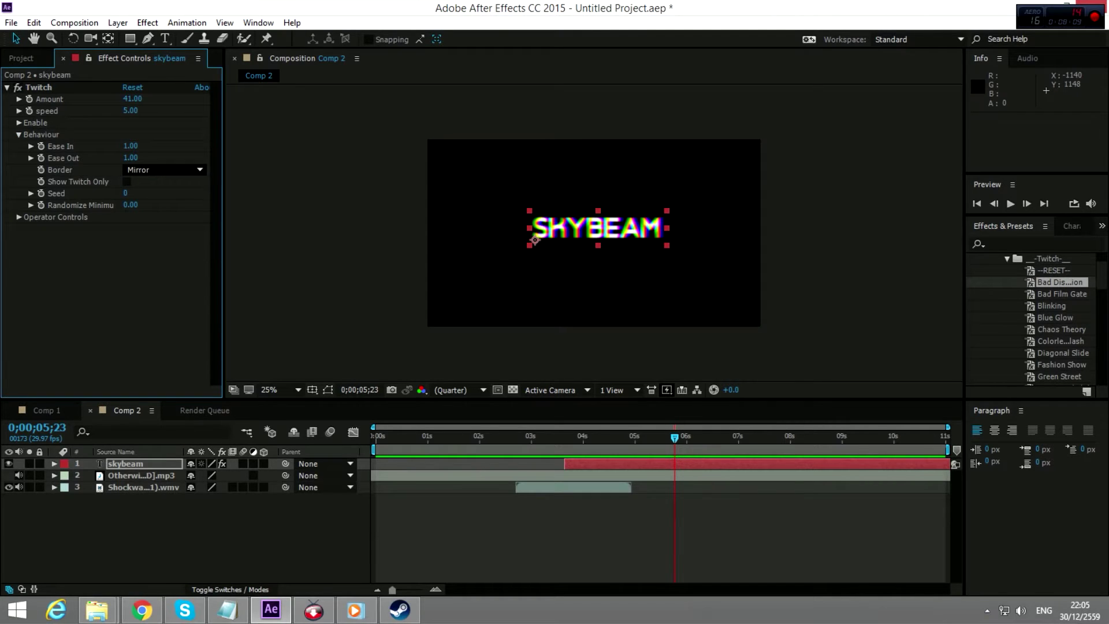
pyautogui.click(165, 170)
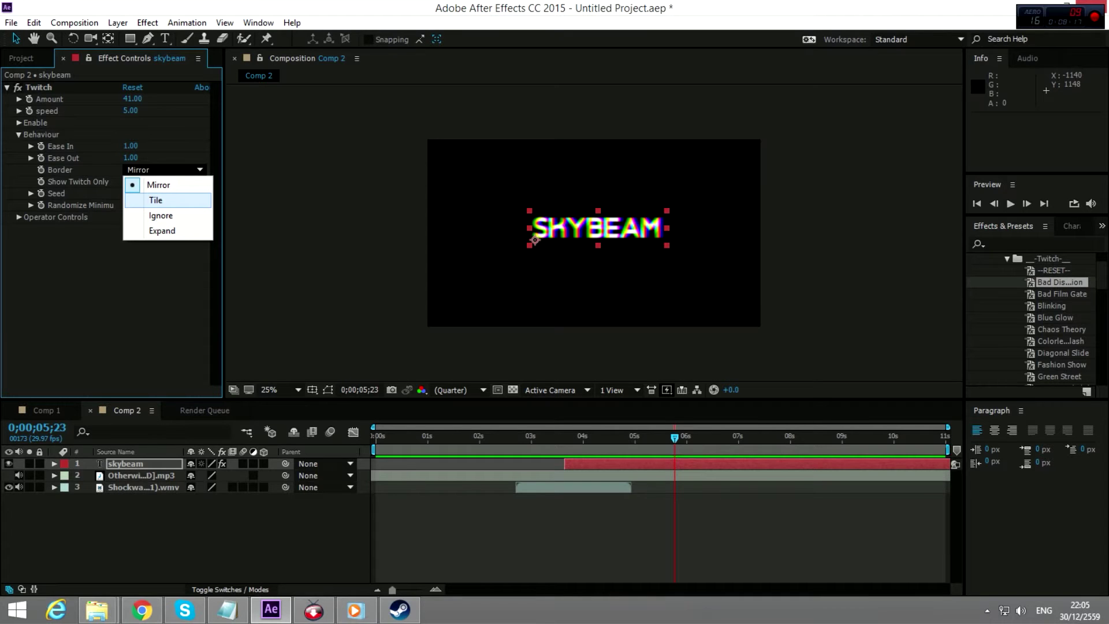
pyautogui.click(156, 200)
pyautogui.moveTo(675, 438); pyautogui.dragTo(593, 437)
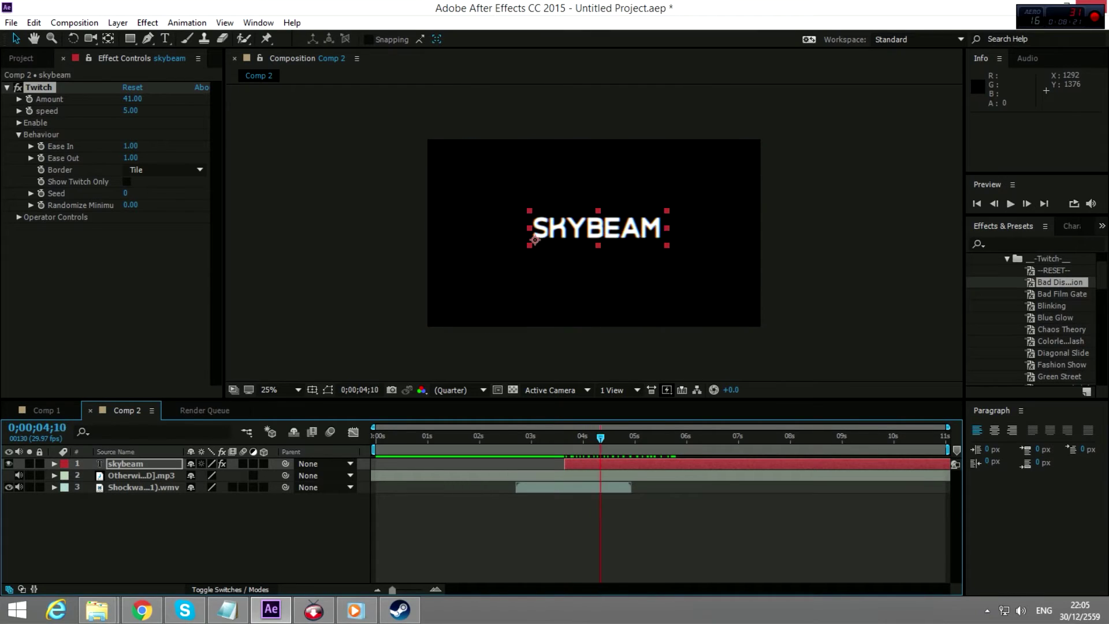
pyautogui.click(165, 170)
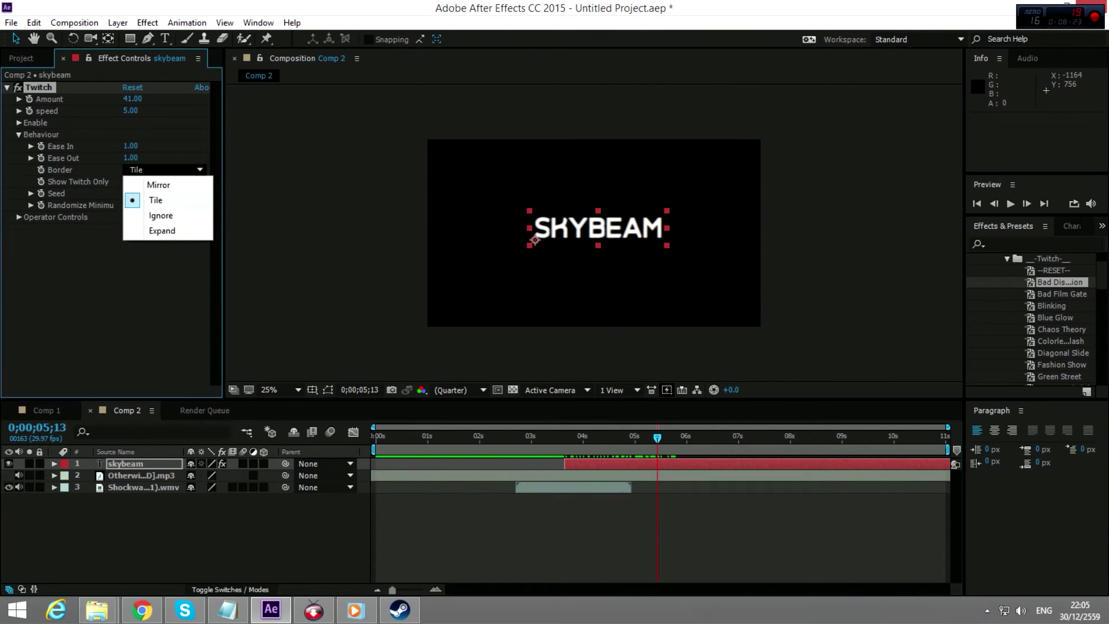
pyautogui.click(161, 216)
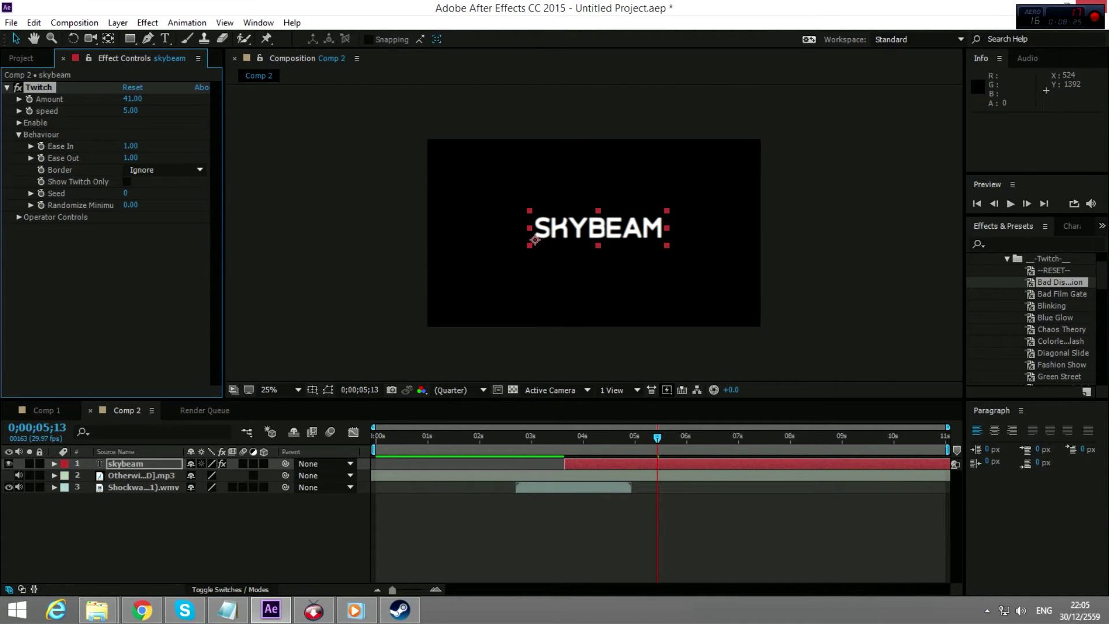
pyautogui.moveTo(658, 439)
pyautogui.mouseDown()
pyautogui.moveTo(582, 437)
pyautogui.moveTo(655, 437)
pyautogui.mouseUp()
# - Set the Twitch effect's Border behaviour to Expand and preview the text from 0;00;02;27
pyautogui.click(164, 170)
pyautogui.click(162, 230)
pyautogui.click(607, 437)
pyautogui.moveTo(607, 438); pyautogui.dragTo(527, 438)
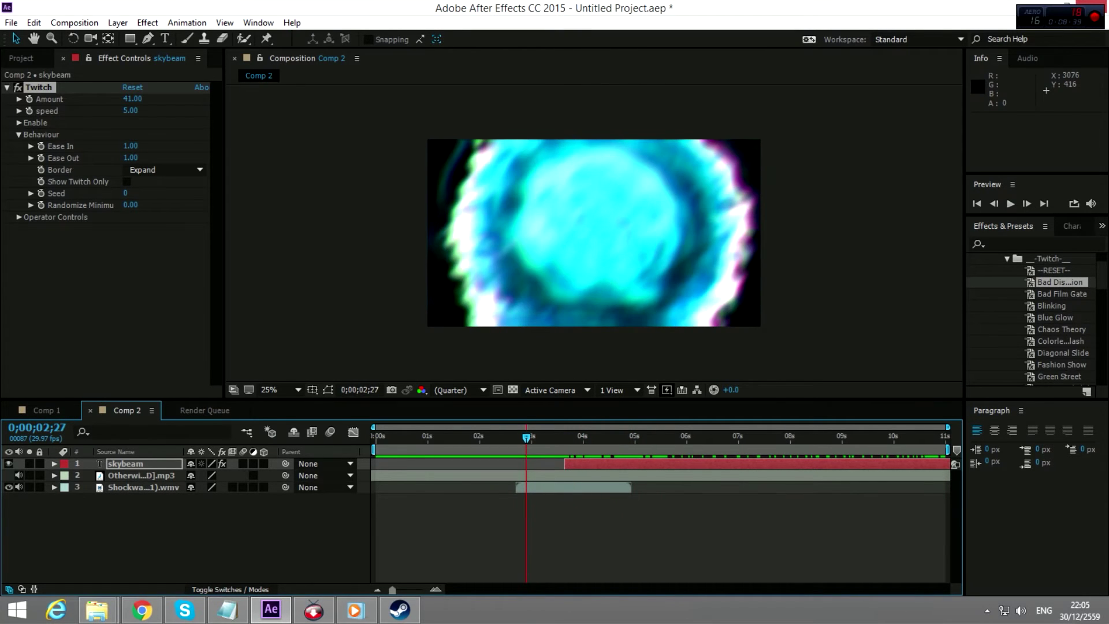
pyautogui.click(1010, 203)
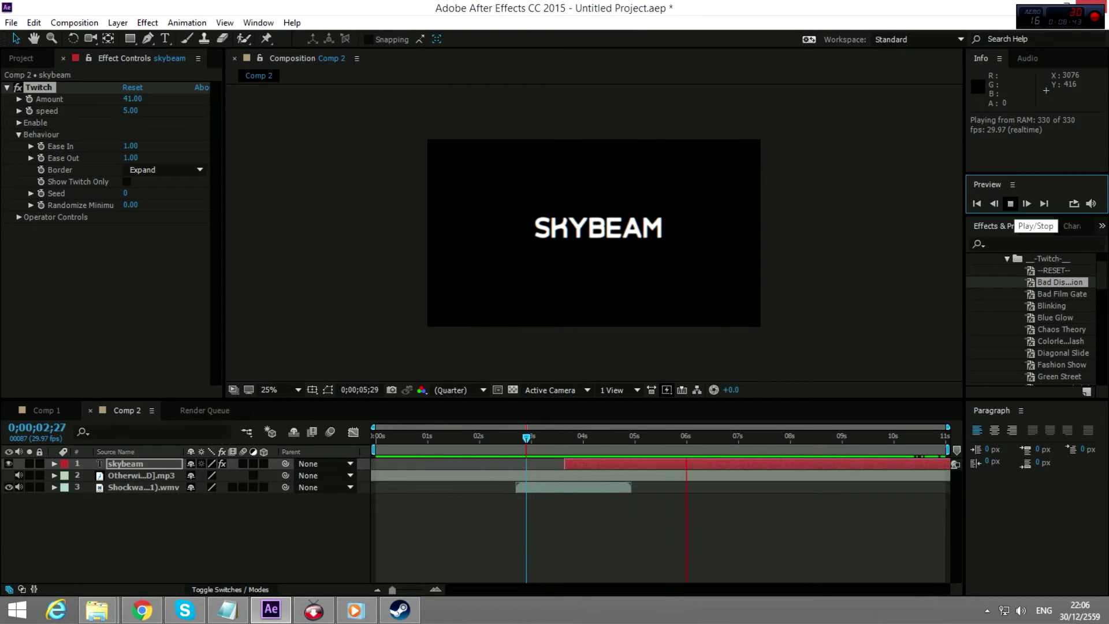
pyautogui.press('space')
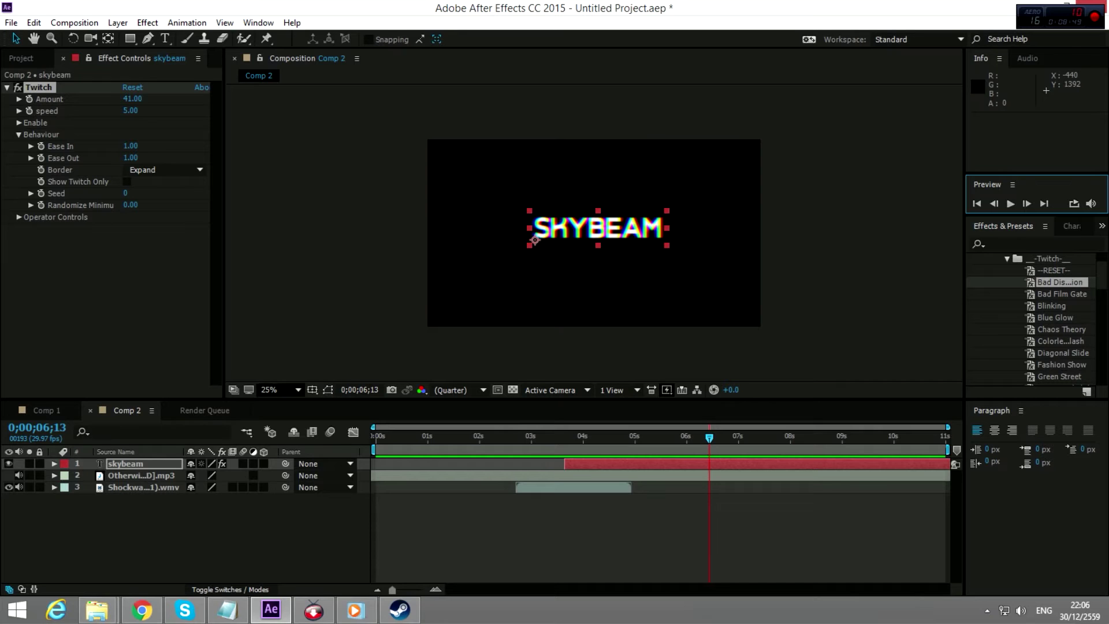
# - Add the Shockwave - Teletubyhp pack (24) clip below the skybeam layer in Comp 2, starting at 0;00;05;09
pyautogui.hotkey('ctrl', '0')
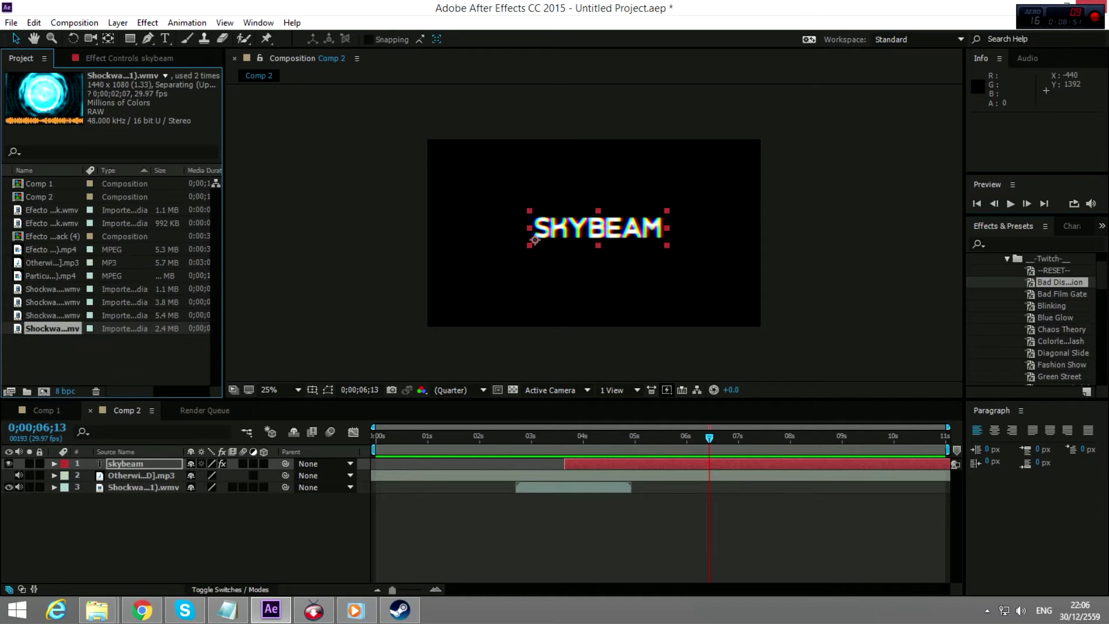
pyautogui.press('Up')
pyautogui.press('Up')
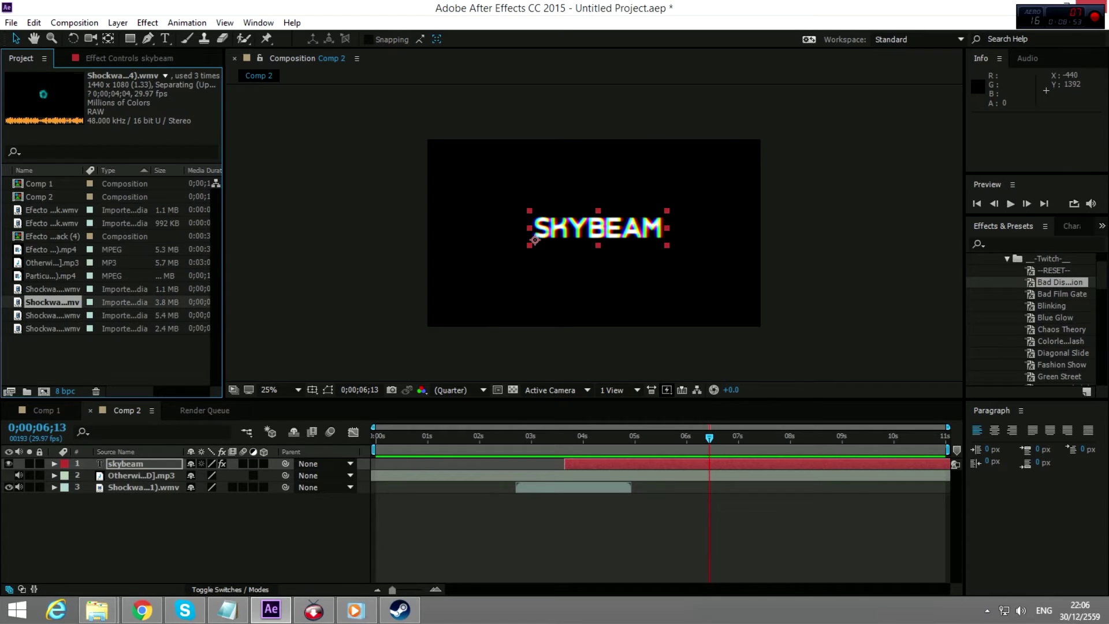
pyautogui.moveTo(57, 309); pyautogui.dragTo(120, 470)
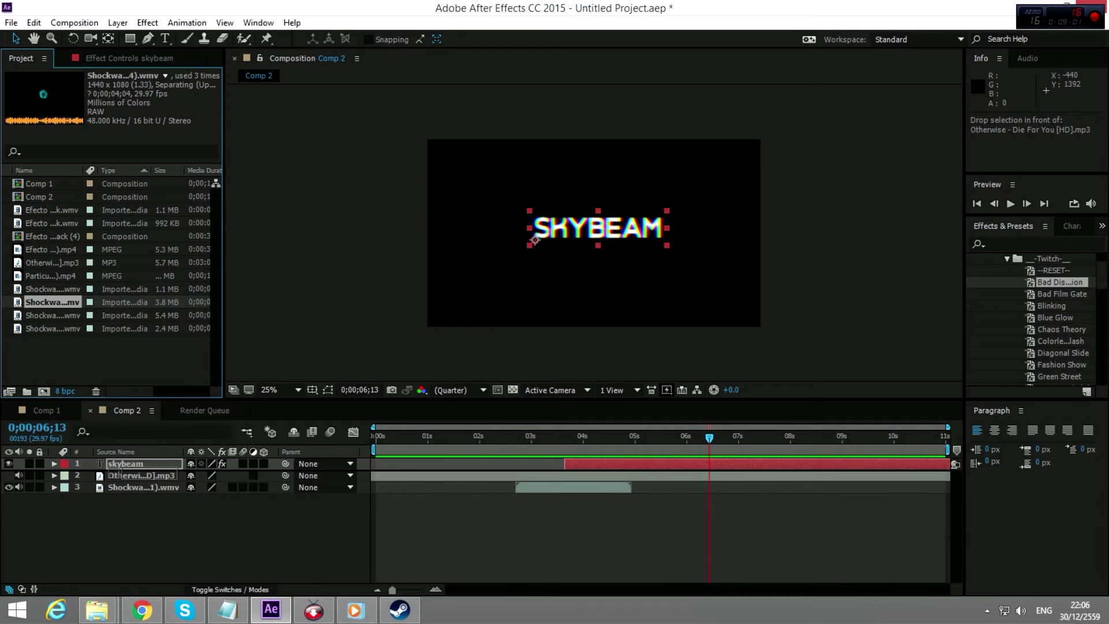
pyautogui.moveTo(119, 471); pyautogui.dragTo(120, 471)
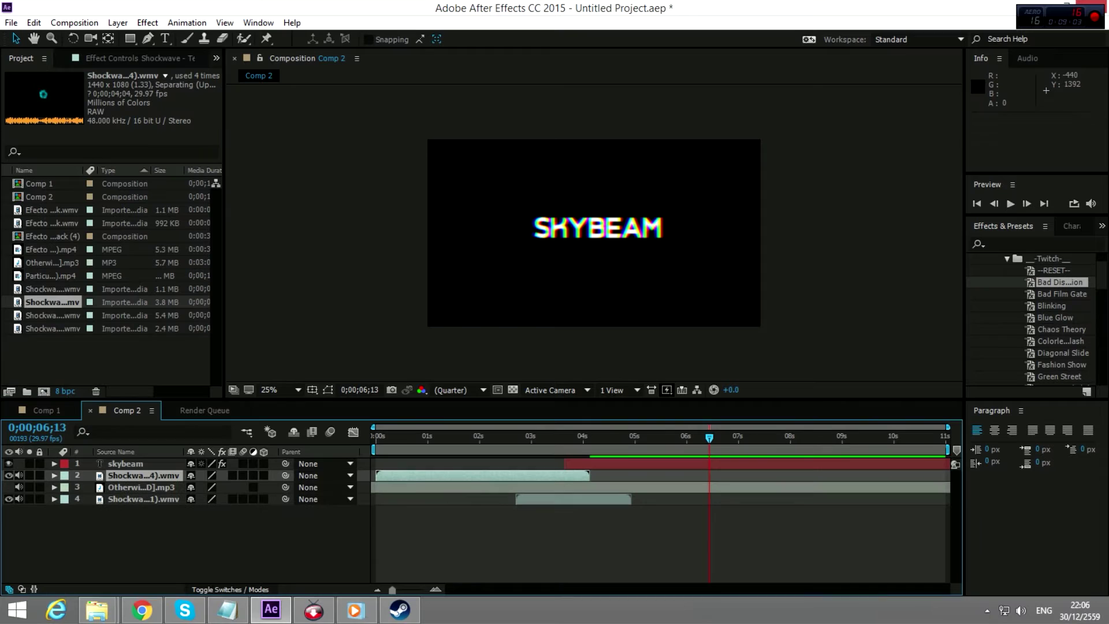
pyautogui.moveTo(488, 475); pyautogui.dragTo(762, 475)
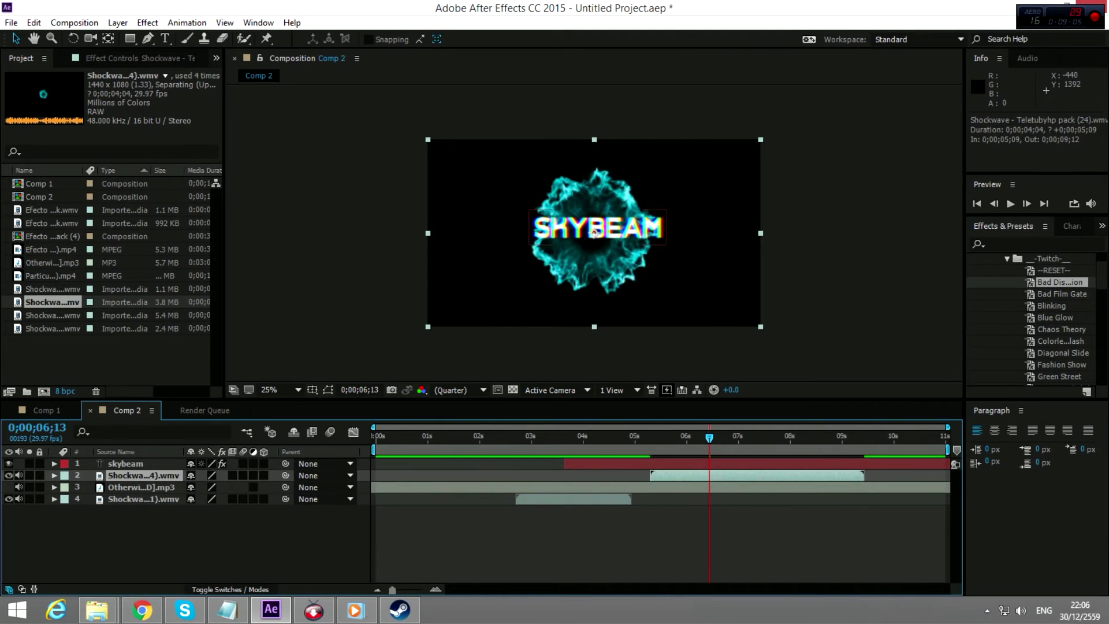
# - Set the Shockwave (24) layer's blending mode to Add
pyautogui.click(445, 438)
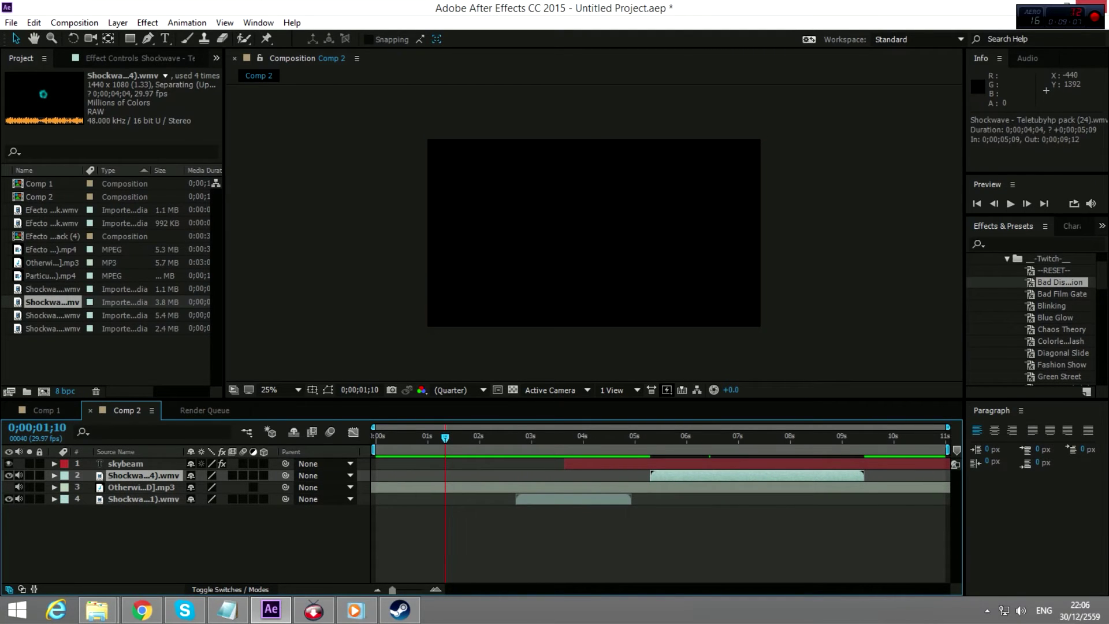
pyautogui.rightClick(151, 475)
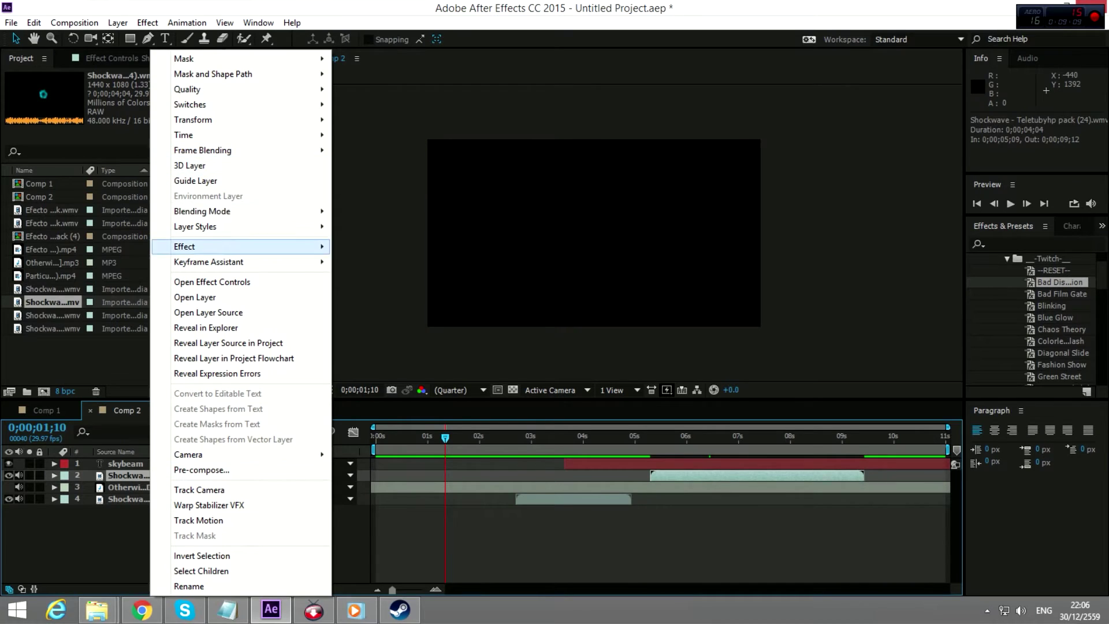
pyautogui.moveTo(203, 211)
pyautogui.click(369, 241)
# - Preview from 0;00;00;20 and shift the Shockwave (24) clip earlier to start at 0;00;04;17
pyautogui.click(410, 437)
pyautogui.click(1011, 203)
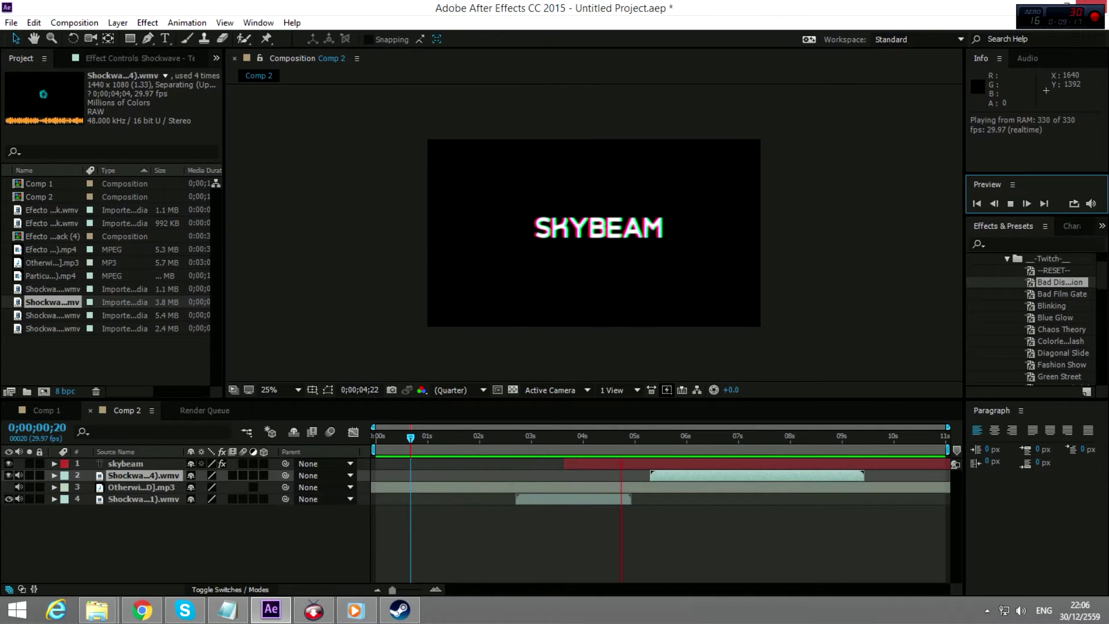
pyautogui.click(619, 537)
pyautogui.press('space')
pyautogui.moveTo(674, 476); pyautogui.dragTo(635, 475)
# - Preview the shockwave timing from 0;00;01;26, and examine Comp 1's layer arrangement up to 0;00;05;06 for reference before returning to Comp 2
pyautogui.click(472, 438)
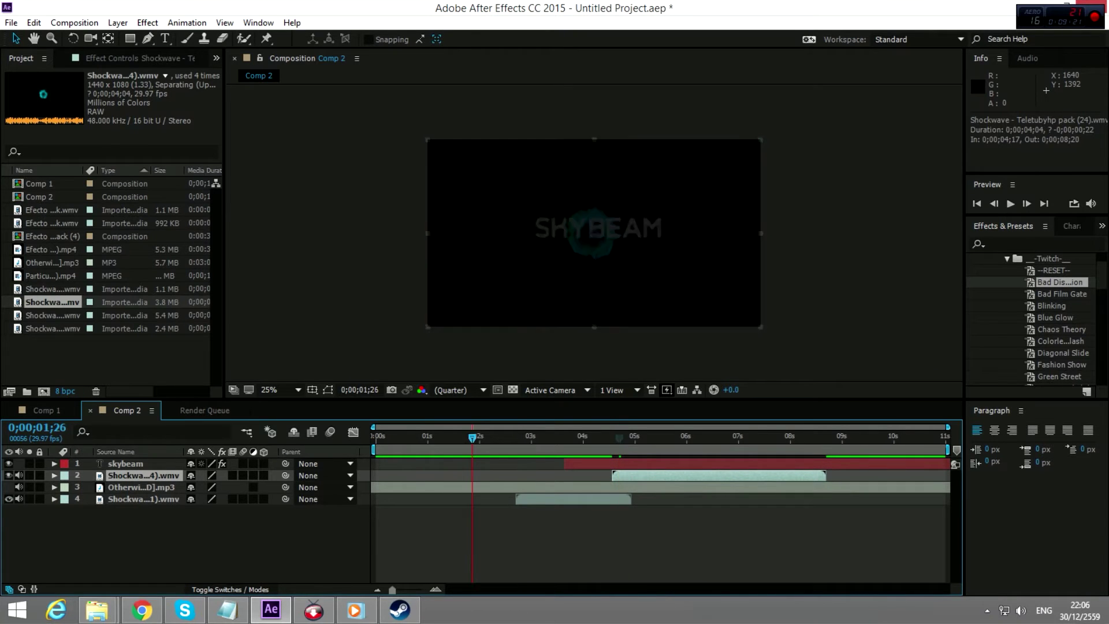
pyautogui.click(1011, 204)
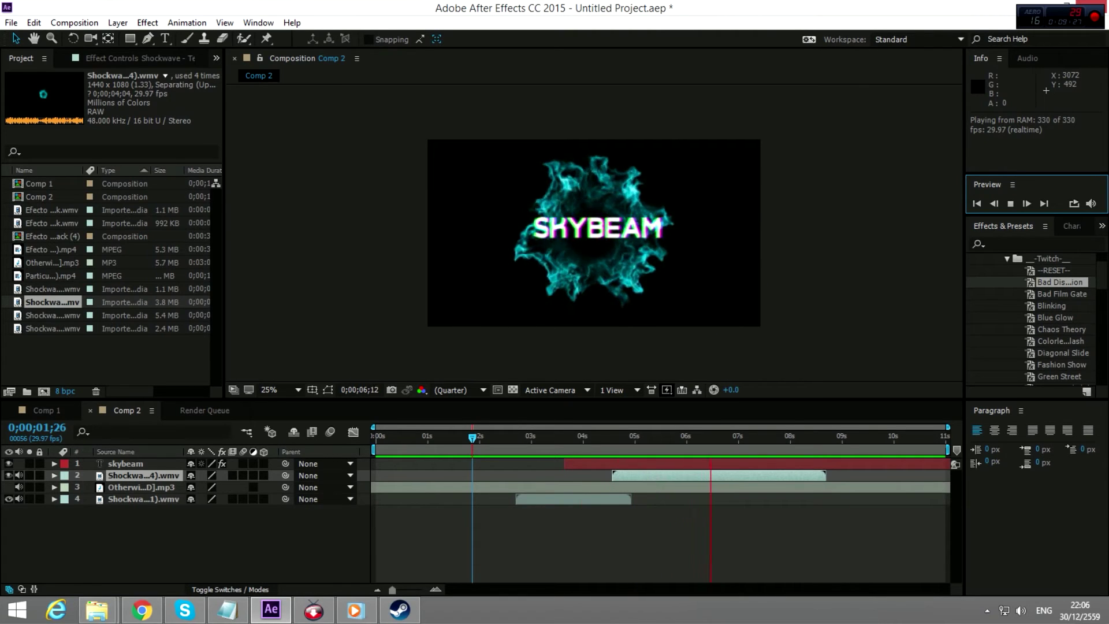
pyautogui.click(1011, 204)
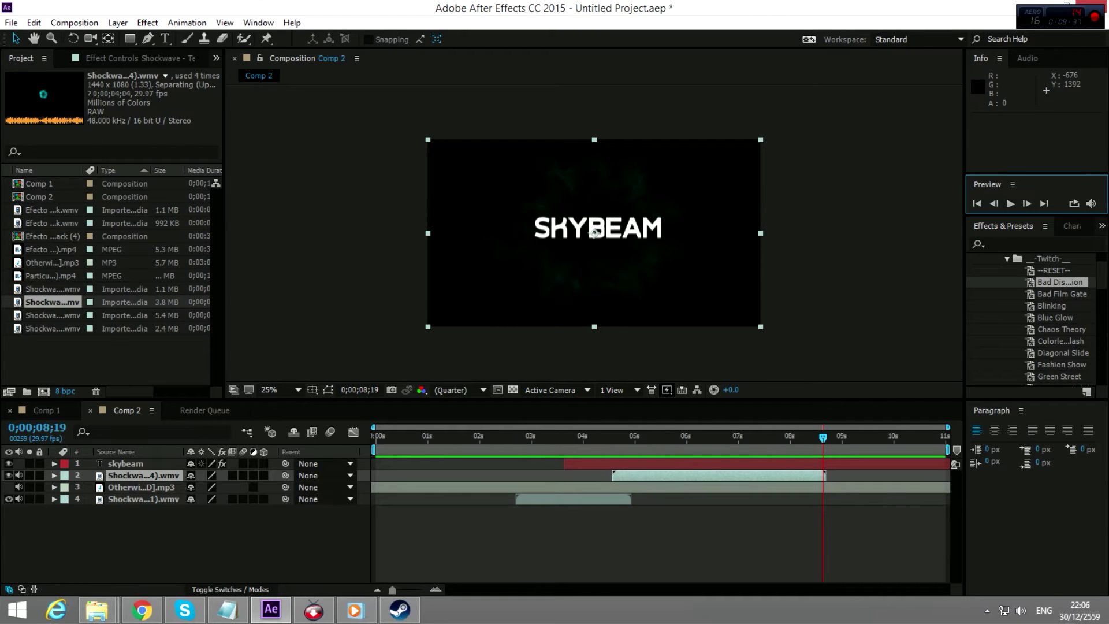
pyautogui.click(46, 410)
pyautogui.moveTo(376, 438); pyautogui.dragTo(645, 437)
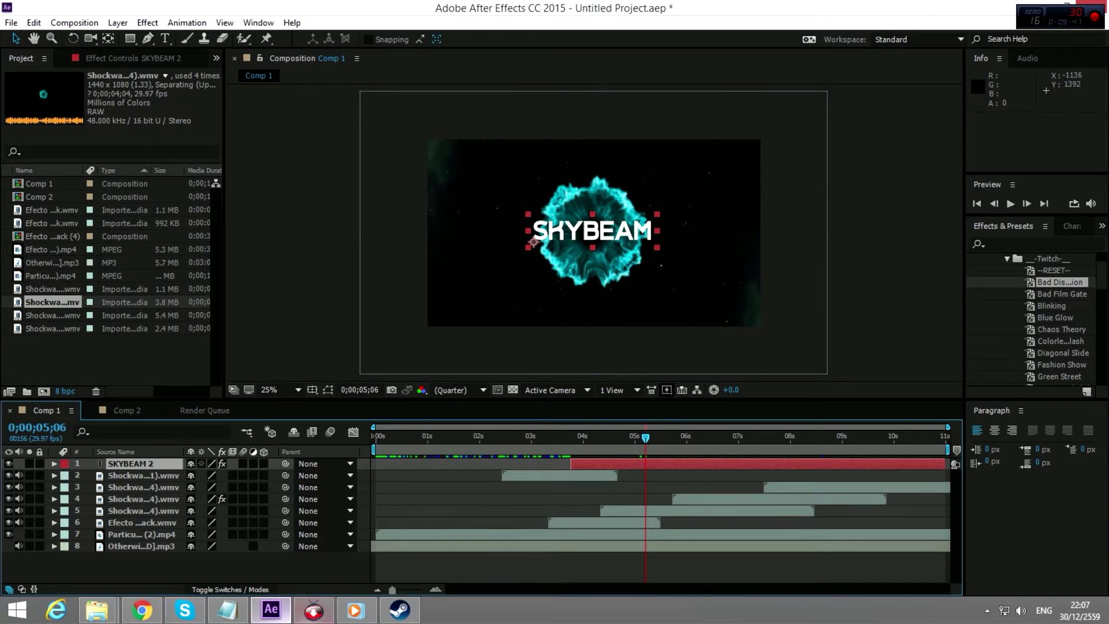
pyautogui.click(127, 411)
# - Browse the project footage and add the Efecto blue #1 clip to Comp 2 directly below the skybeam layer
pyautogui.click(52, 289)
pyautogui.click(51, 276)
pyautogui.click(50, 262)
pyautogui.press('Up')
pyautogui.press('Up')
pyautogui.press('Up')
pyautogui.press('Up')
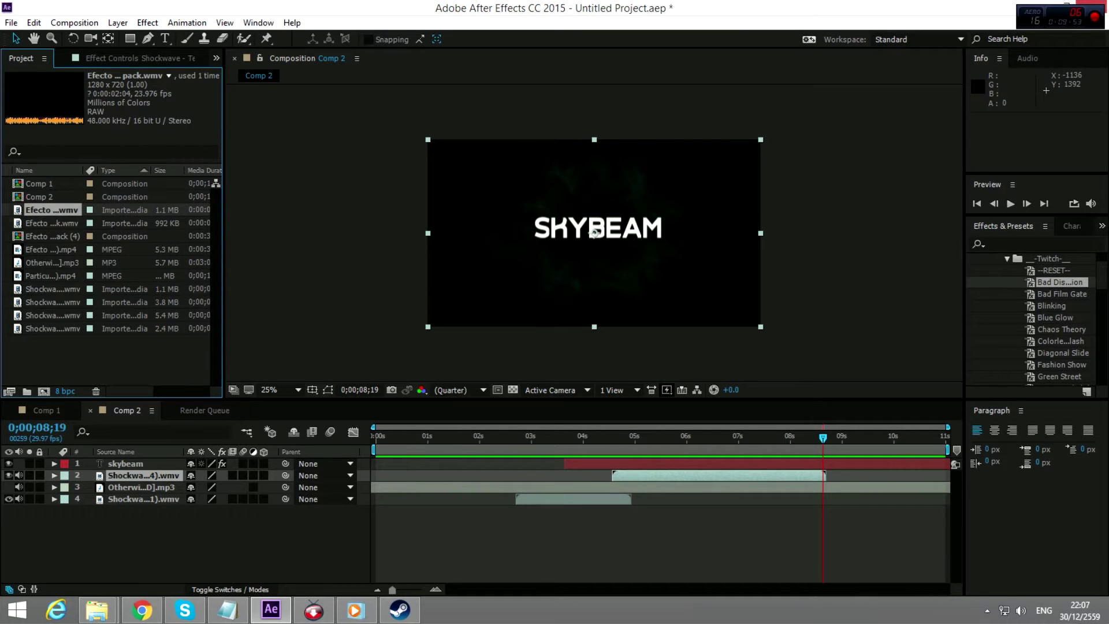
pyautogui.press('Down')
pyautogui.press('Up')
pyautogui.moveTo(51, 209); pyautogui.dragTo(87, 469)
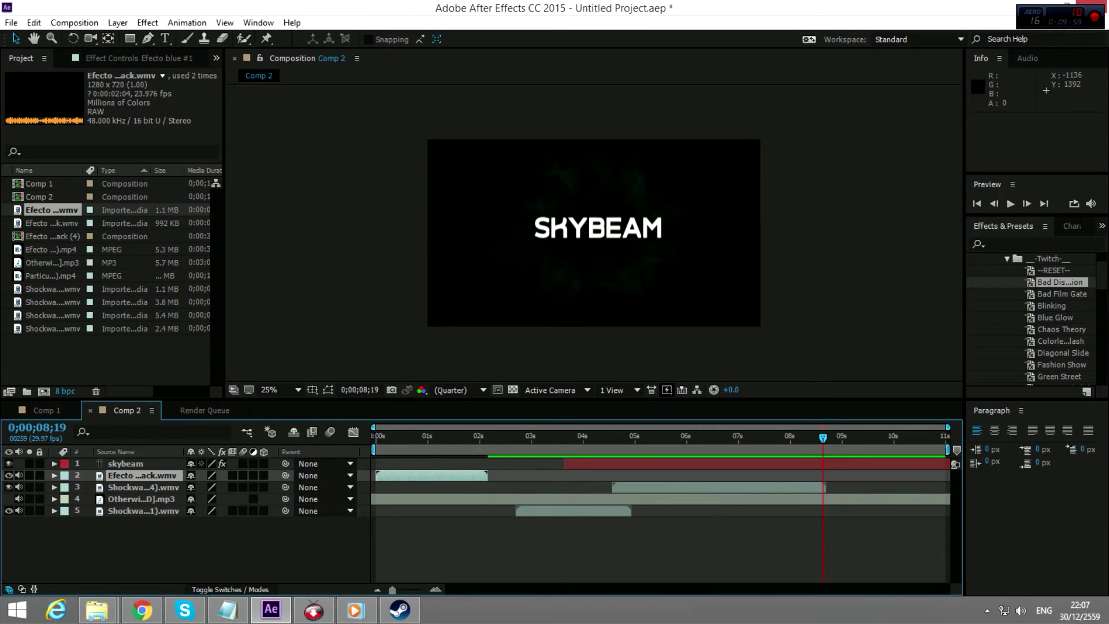
# - Scale the Efecto blue #1 clip to 166% so it covers the whole frame, checking it at 0;00;00;28
pyautogui.moveTo(823, 438); pyautogui.dragTo(425, 438)
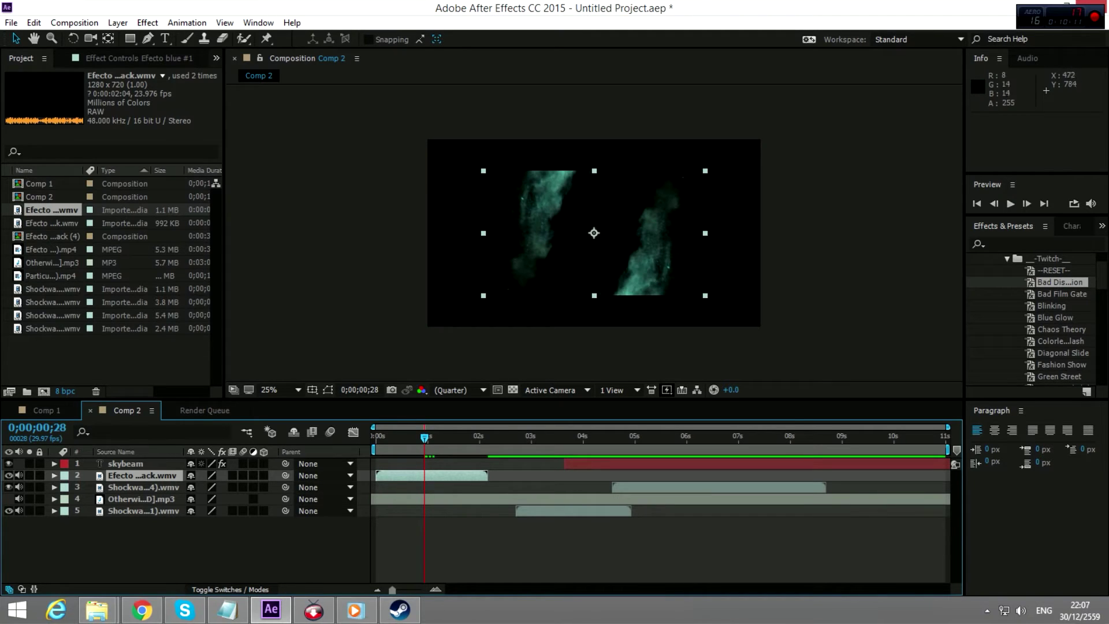
pyautogui.click(479, 296)
pyautogui.click(487, 293)
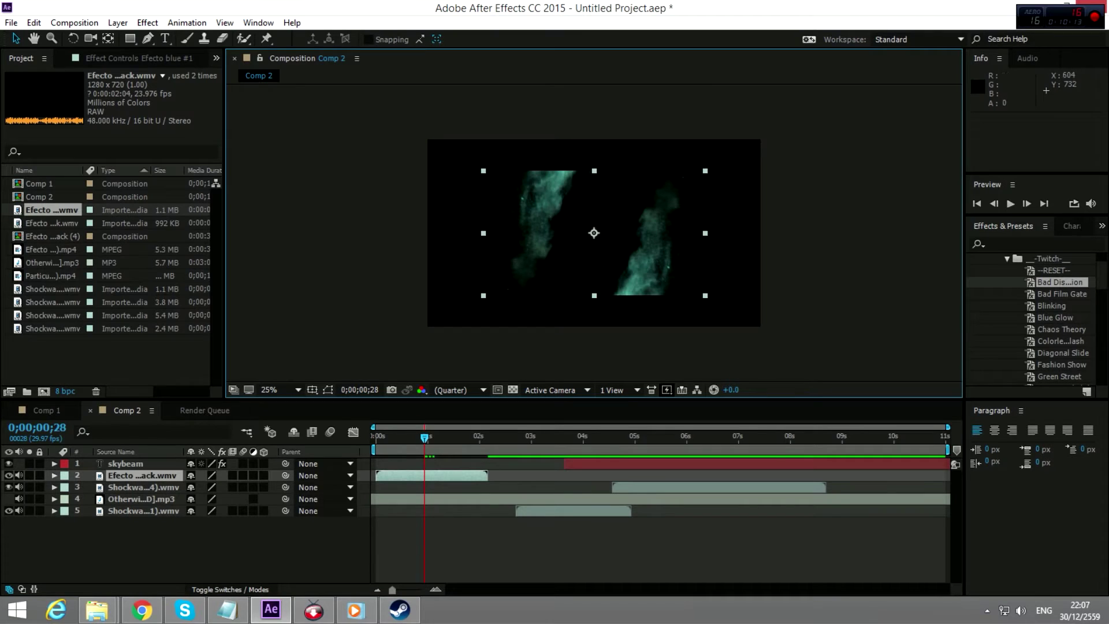
pyautogui.moveTo(483, 294); pyautogui.dragTo(409, 340)
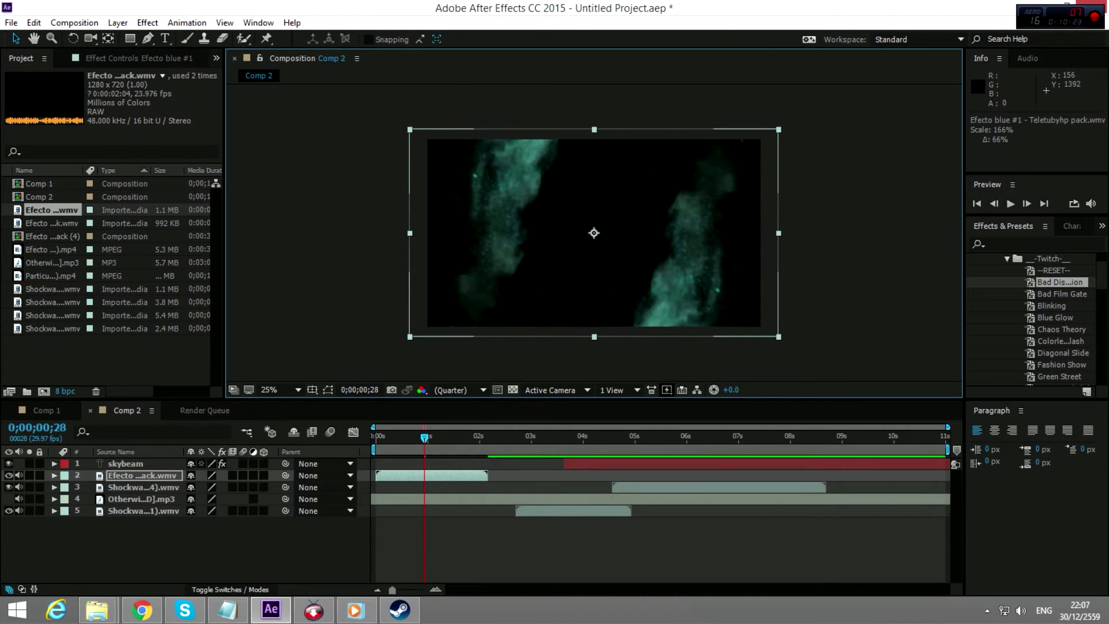
# - Try the Efecto blue #1 clip with a start at 0;00;01;05 and preview the composition from the beginning
pyautogui.moveTo(443, 475); pyautogui.dragTo(505, 476)
pyautogui.press('Home')
pyautogui.click(1011, 204)
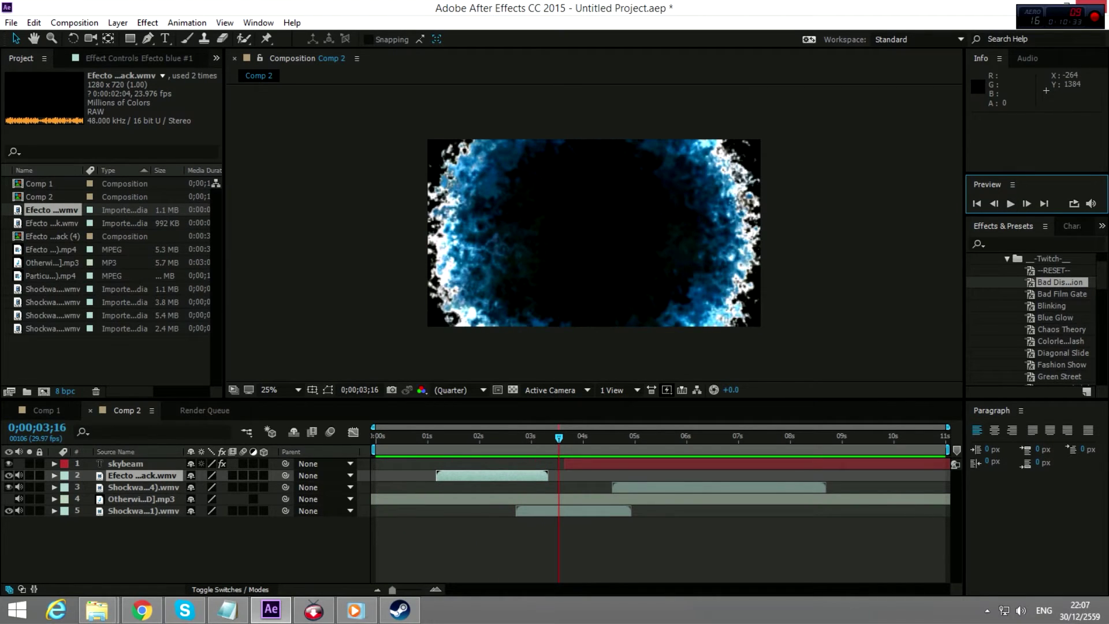
# - Set the Efecto blue #1 layer's blending mode to Add
pyautogui.click(718, 487)
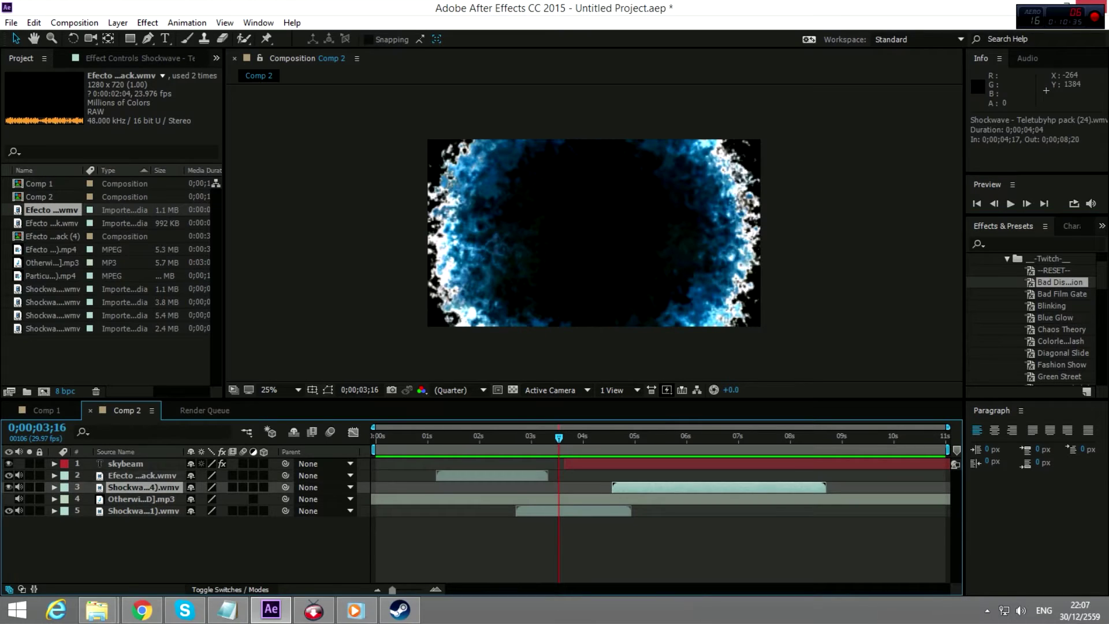
pyautogui.click(492, 476)
pyautogui.click(718, 487)
pyautogui.rightClick(143, 488)
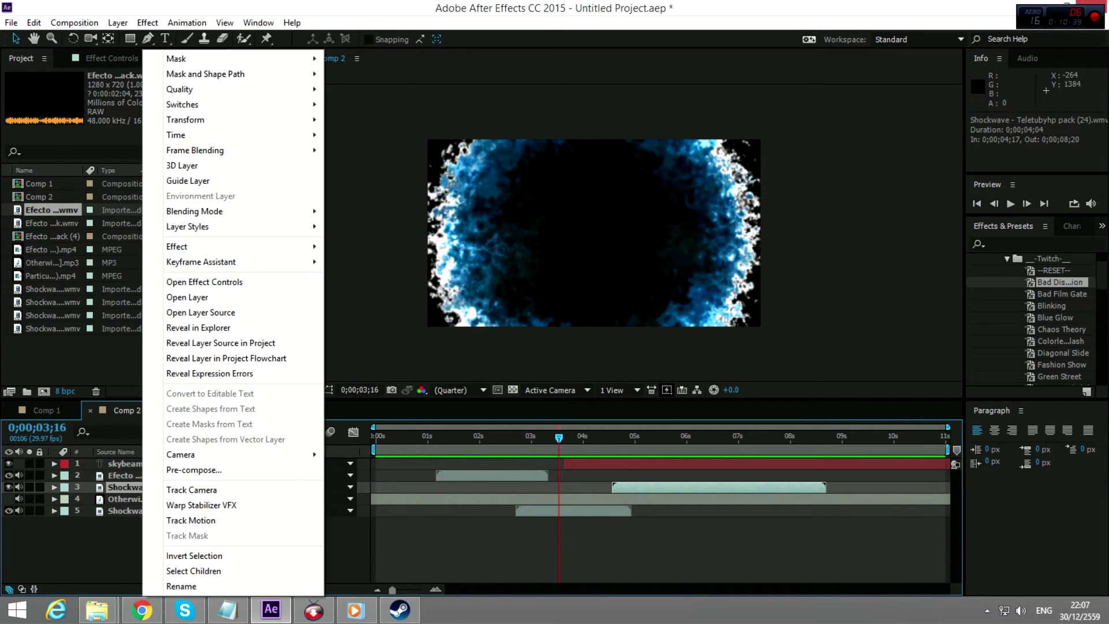
pyautogui.rightClick(126, 475)
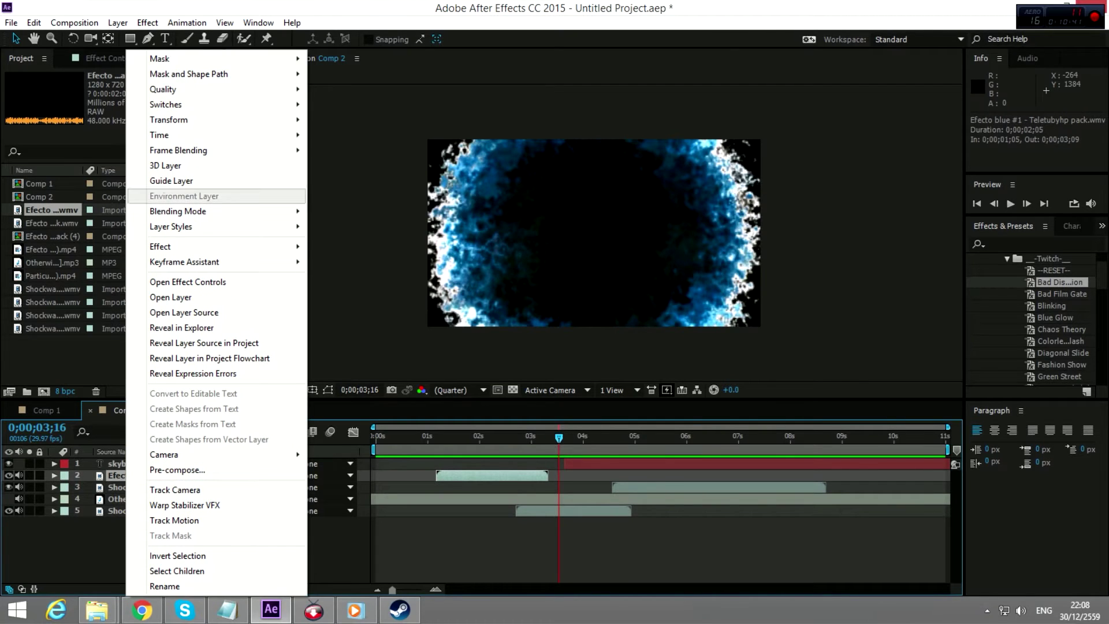
pyautogui.moveTo(178, 211)
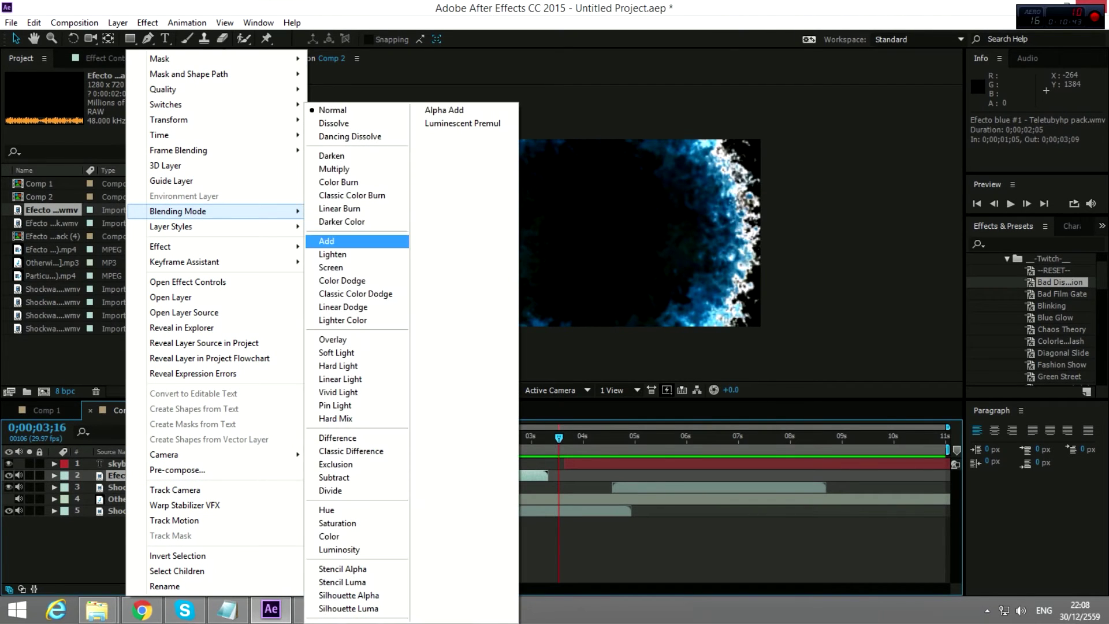
pyautogui.click(327, 241)
# - Move the Efecto blue #1 clip to start shortly after 3 seconds, where the text appears, and preview from 0;00;01;28
pyautogui.click(464, 437)
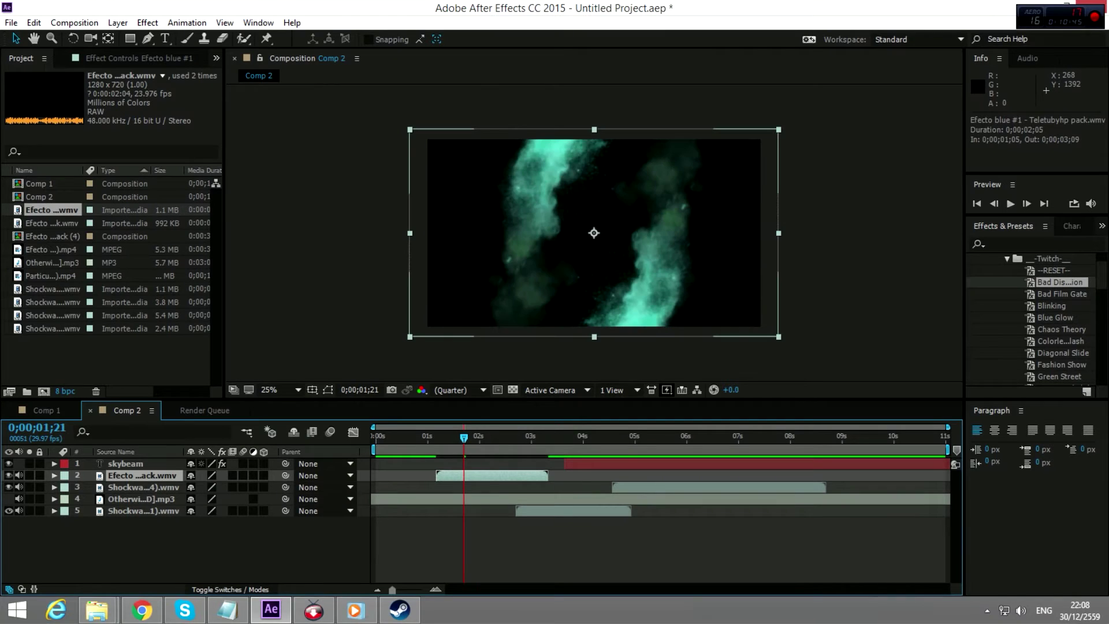
pyautogui.click(1011, 204)
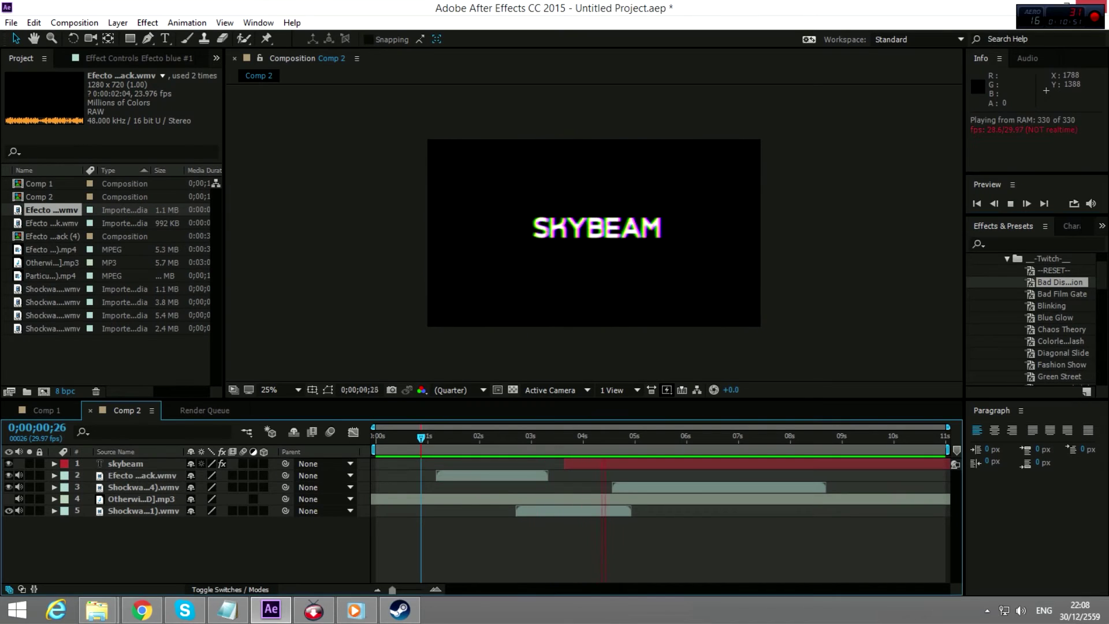
pyautogui.moveTo(492, 476); pyautogui.dragTo(600, 475)
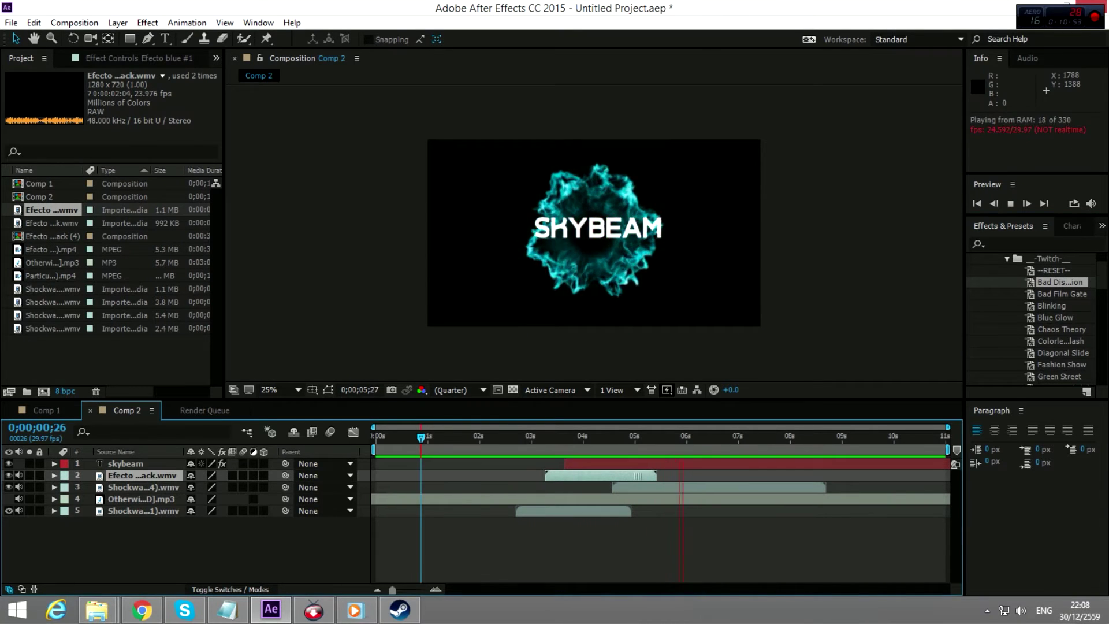
pyautogui.click(476, 437)
pyautogui.click(1011, 203)
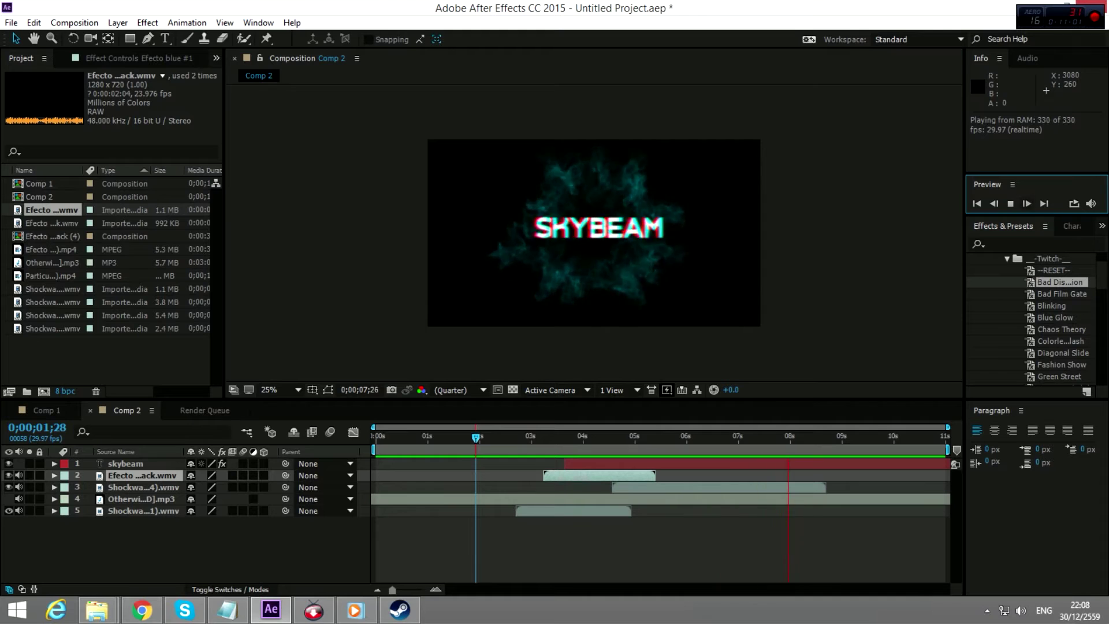
pyautogui.click(1011, 204)
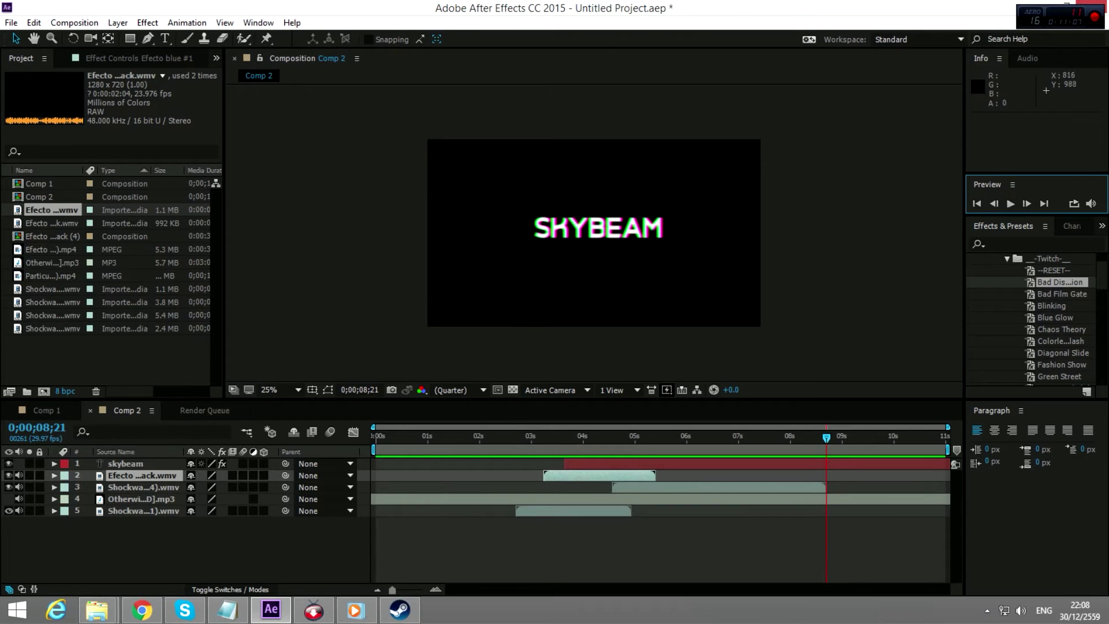
# - Duplicate the Shockwave (24) layer, start the copy at 0;00;06;02, and preview from 0;00;01;26
pyautogui.click(144, 488)
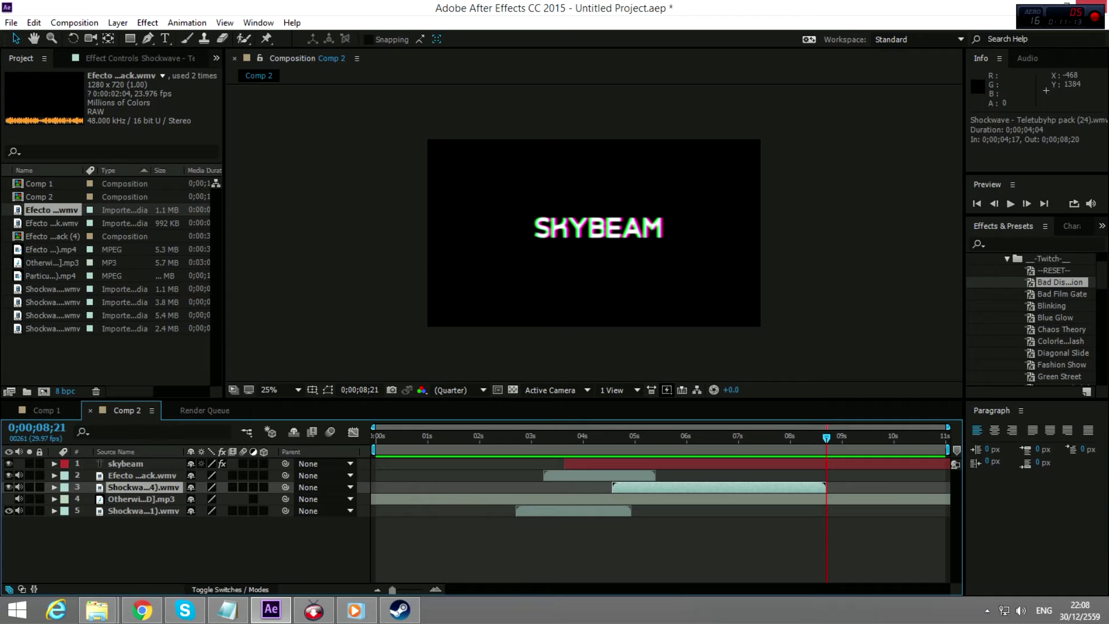
pyautogui.hotkey('ctrl', 'c')
pyautogui.hotkey('ctrl', 'v')
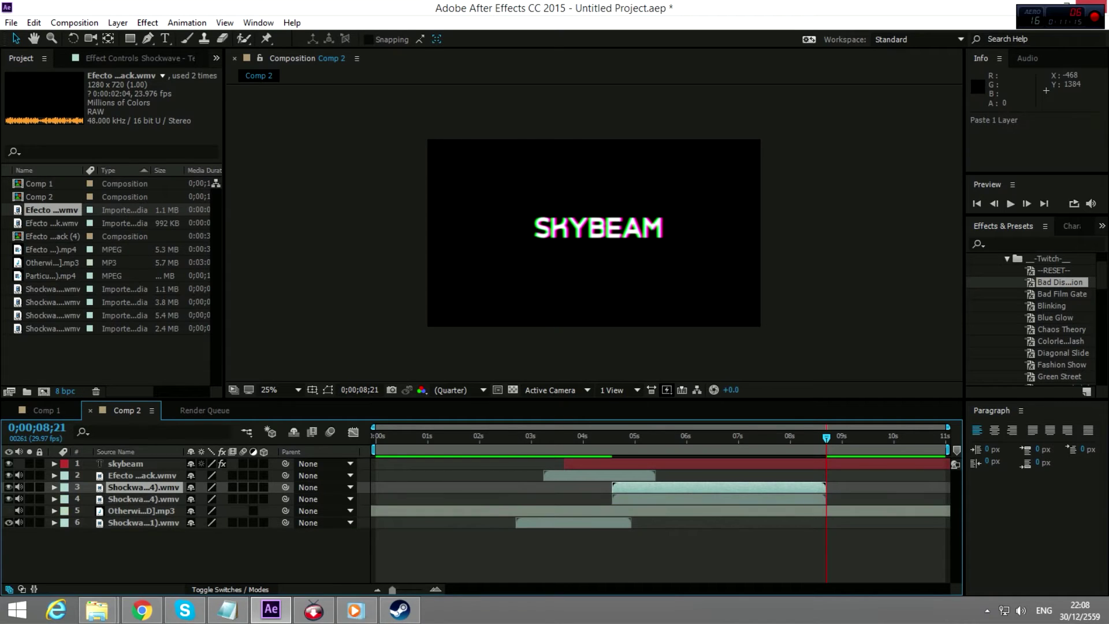
pyautogui.moveTo(657, 487); pyautogui.dragTo(723, 487)
pyautogui.click(472, 438)
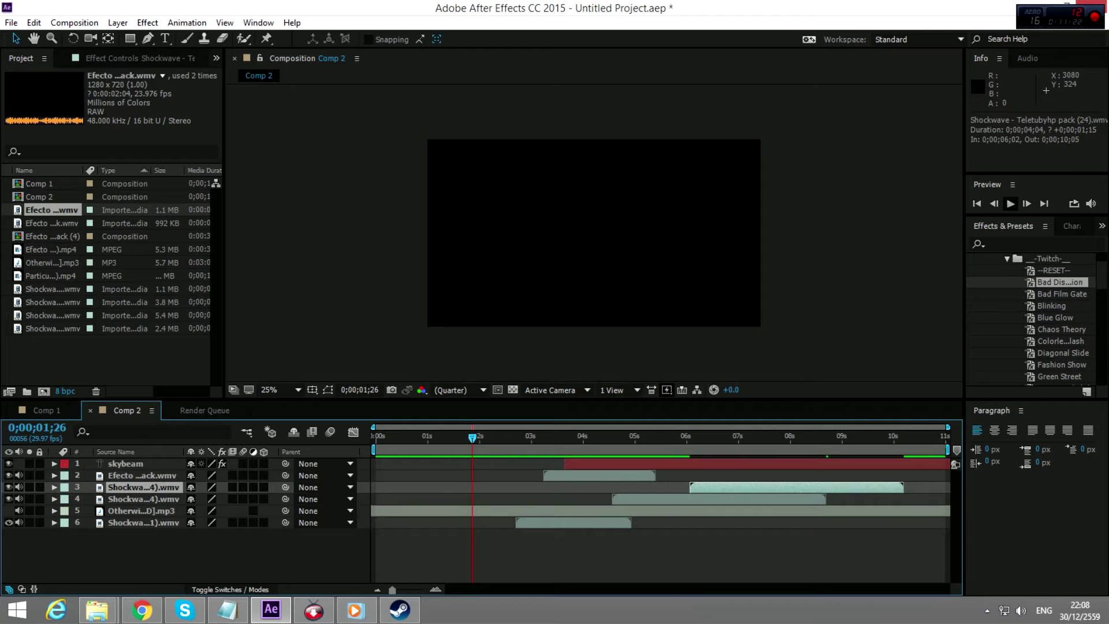
pyautogui.click(1011, 204)
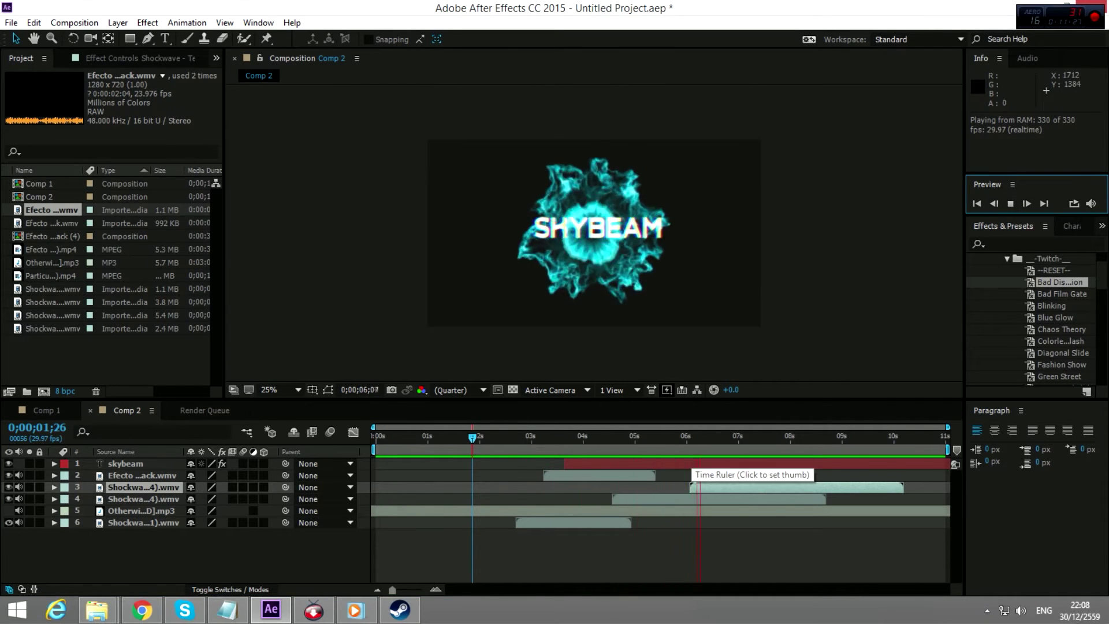
# - Apply the CC Toner color correction effect to the duplicated Shockwave (24) layer, with the playhead at 0;00;06;03
pyautogui.click(697, 438)
pyautogui.moveTo(697, 439); pyautogui.dragTo(692, 439)
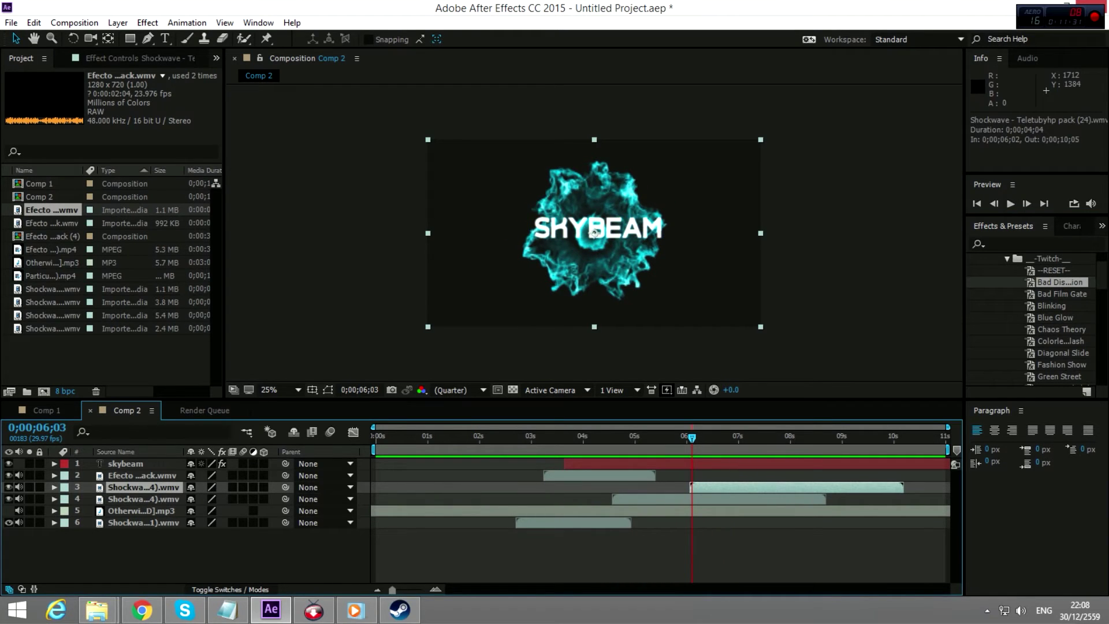
pyautogui.rightClick(120, 487)
pyautogui.moveTo(209, 247)
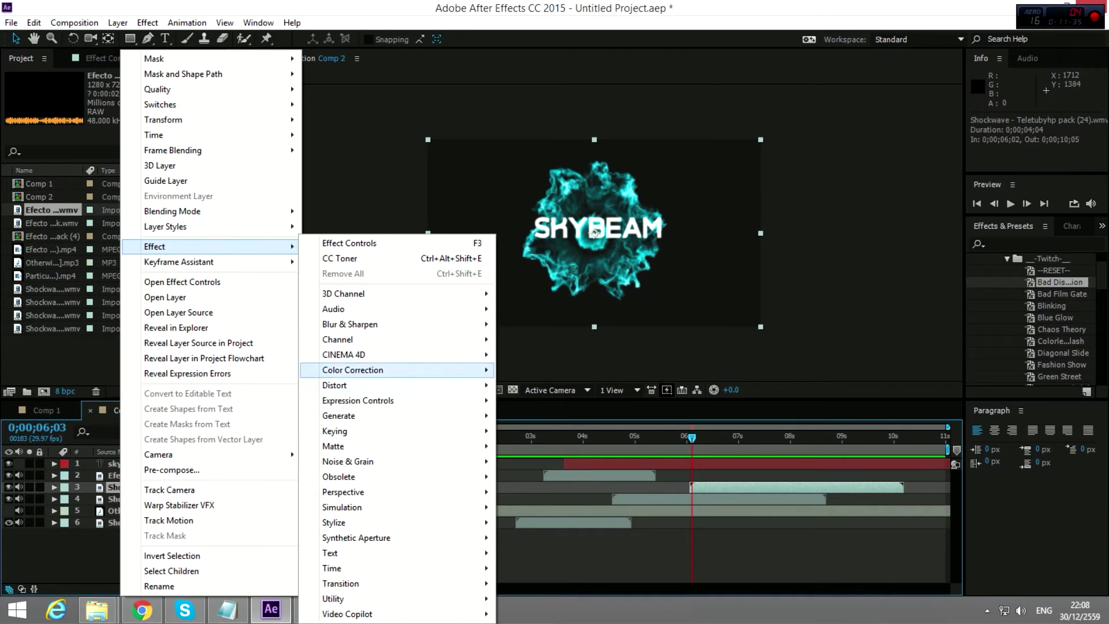
pyautogui.moveTo(370, 370)
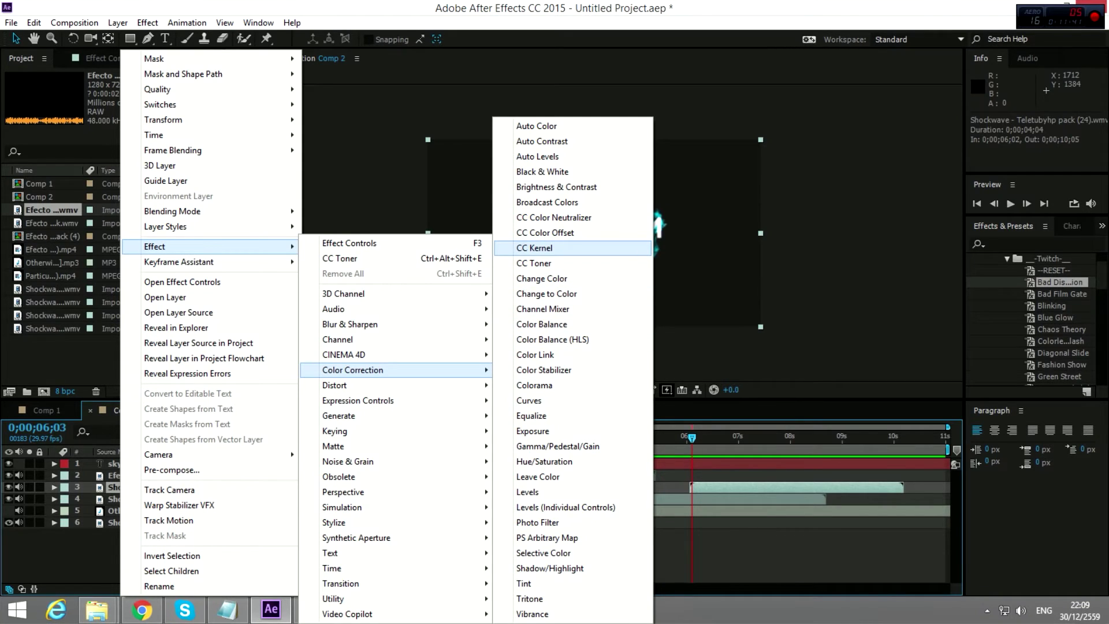
pyautogui.click(534, 262)
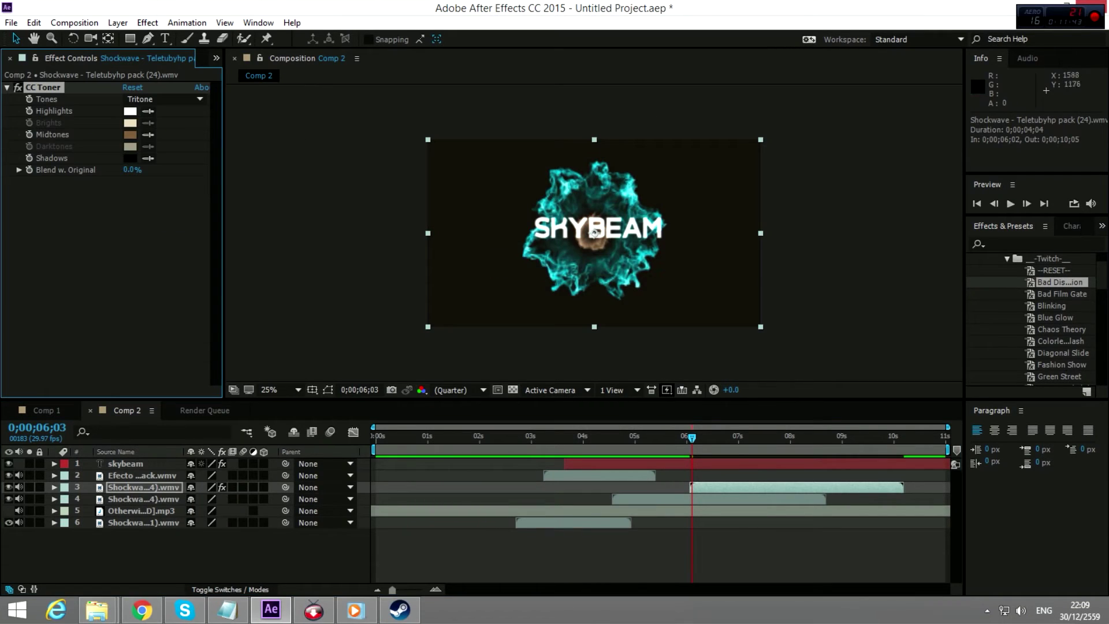
# - Set the CC Toner effect on the upper Shockwave (24) copy to Pentone tones and make its Darktones black (000000)
pyautogui.press('space')
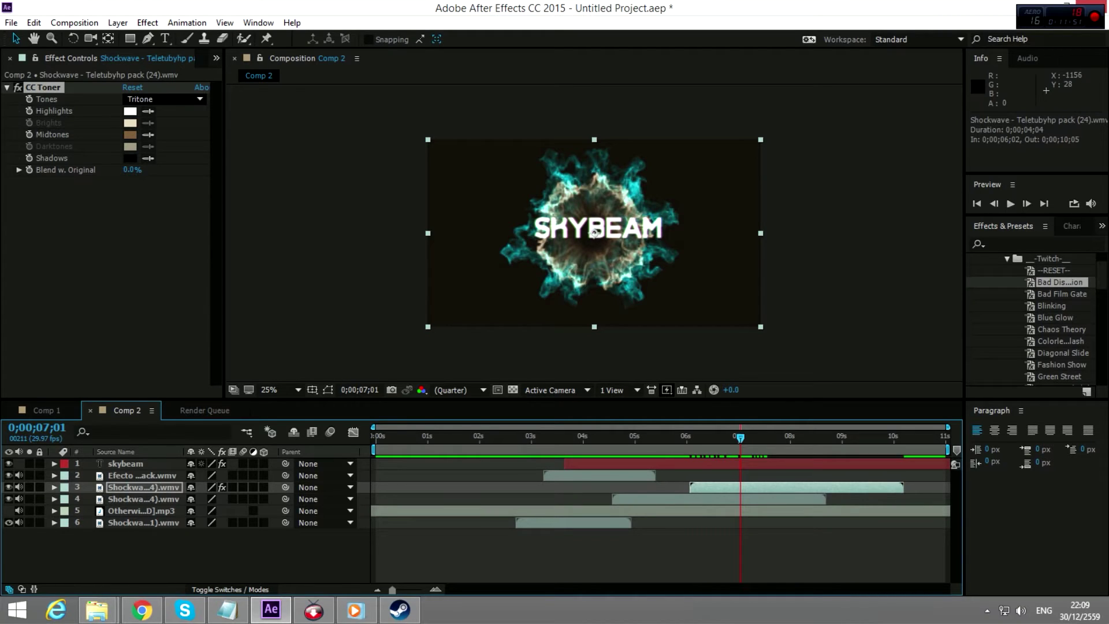
pyautogui.click(165, 98)
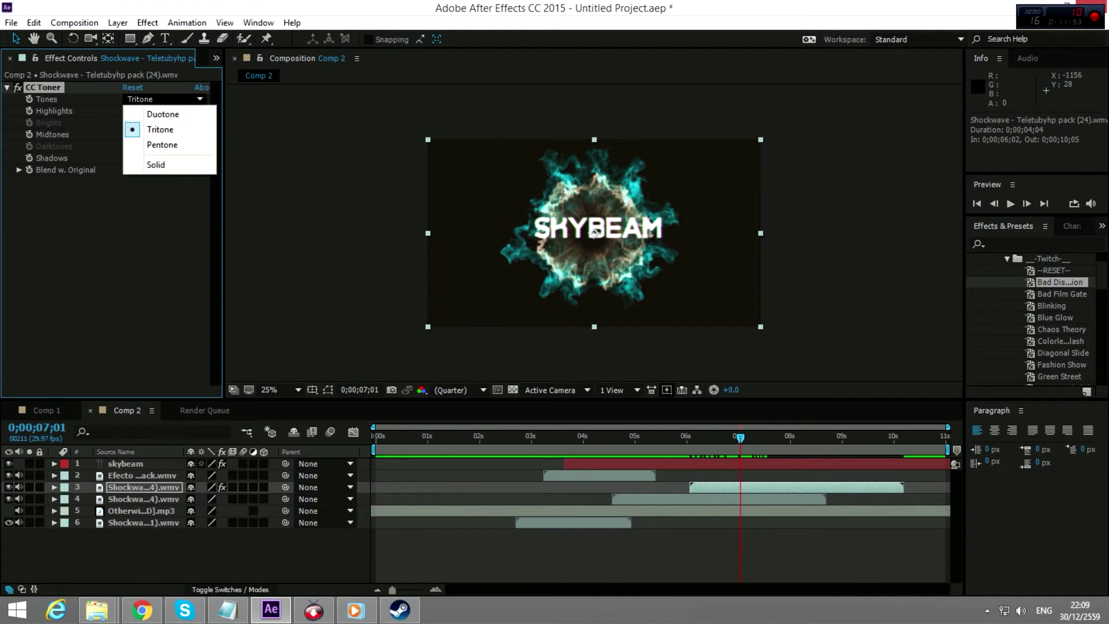
pyautogui.click(162, 145)
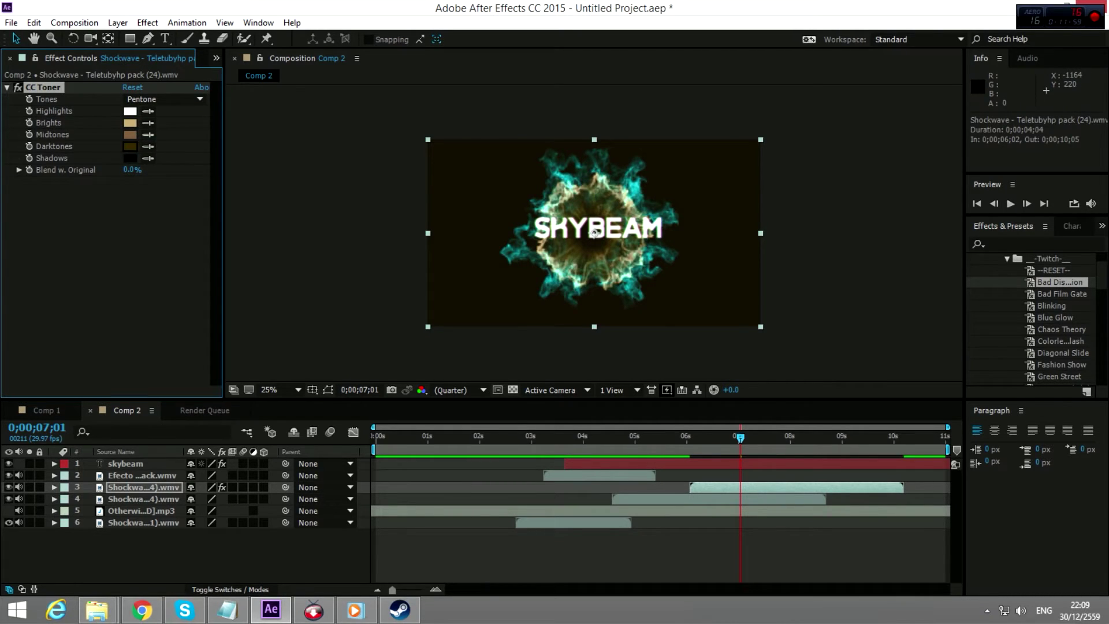
pyautogui.click(130, 147)
pyautogui.moveTo(874, 343); pyautogui.dragTo(853, 387)
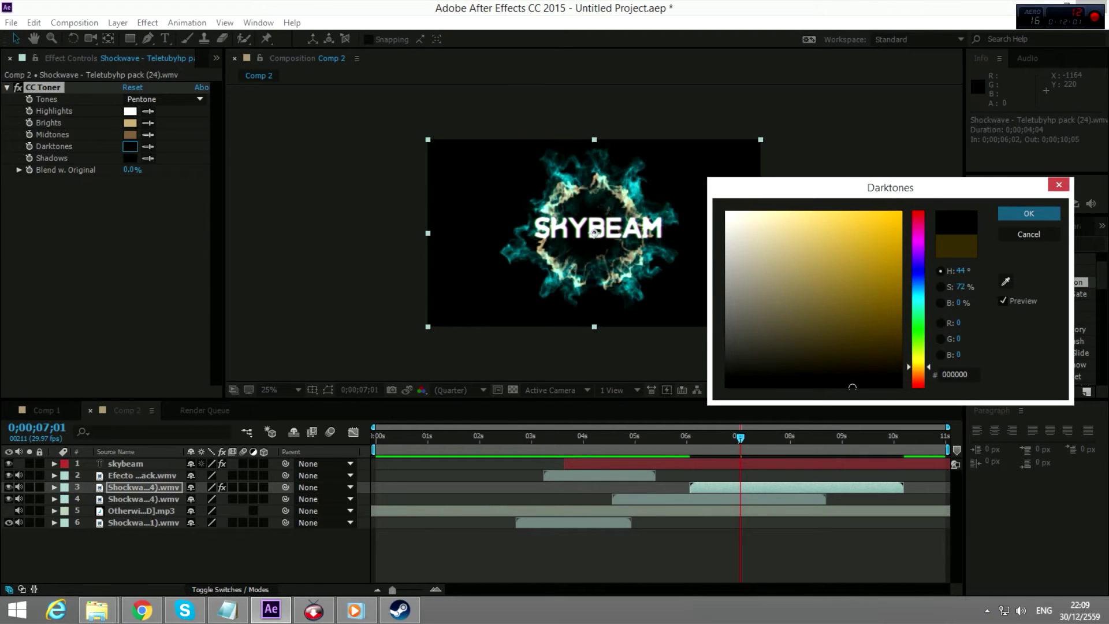
pyautogui.press('Return')
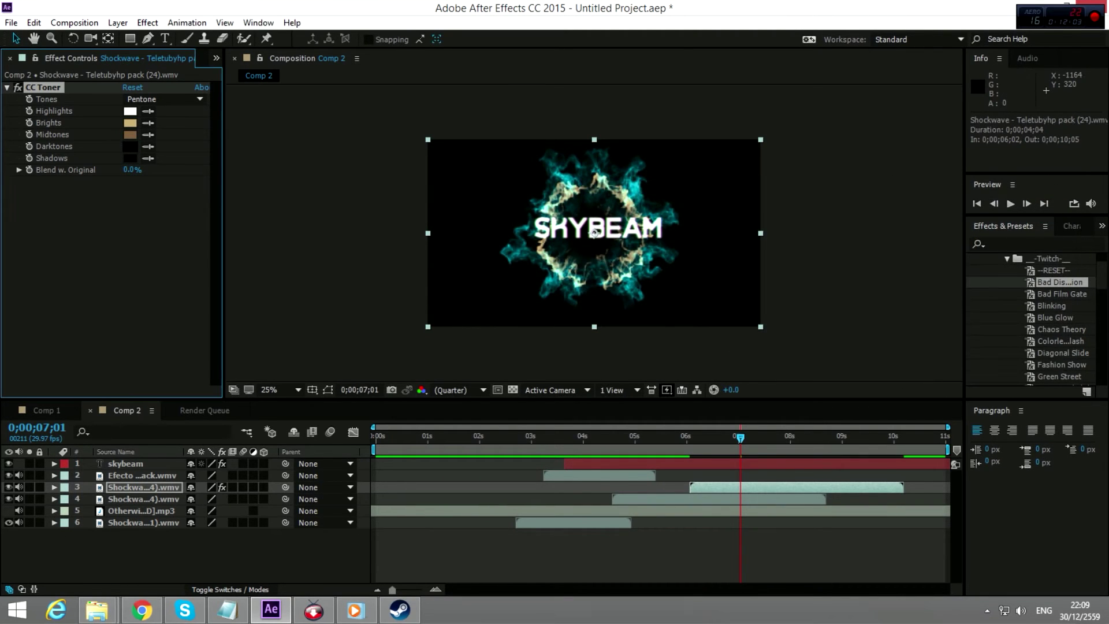
# - Set the CC Toner Midtones color to a saturated blue (0600FE)
pyautogui.click(130, 134)
pyautogui.moveTo(805, 298)
pyautogui.mouseDown()
pyautogui.moveTo(832, 317)
pyautogui.moveTo(842, 351)
pyautogui.mouseUp()
pyautogui.moveTo(918, 284); pyautogui.dragTo(918, 270)
pyautogui.moveTo(861, 233)
pyautogui.mouseDown()
pyautogui.moveTo(901, 212)
pyautogui.moveTo(871, 227)
pyautogui.moveTo(844, 217)
pyautogui.moveTo(901, 212)
pyautogui.mouseUp()
pyautogui.press('Return')
# - Change the CC Toner Brights color to a dark gray
pyautogui.click(130, 122)
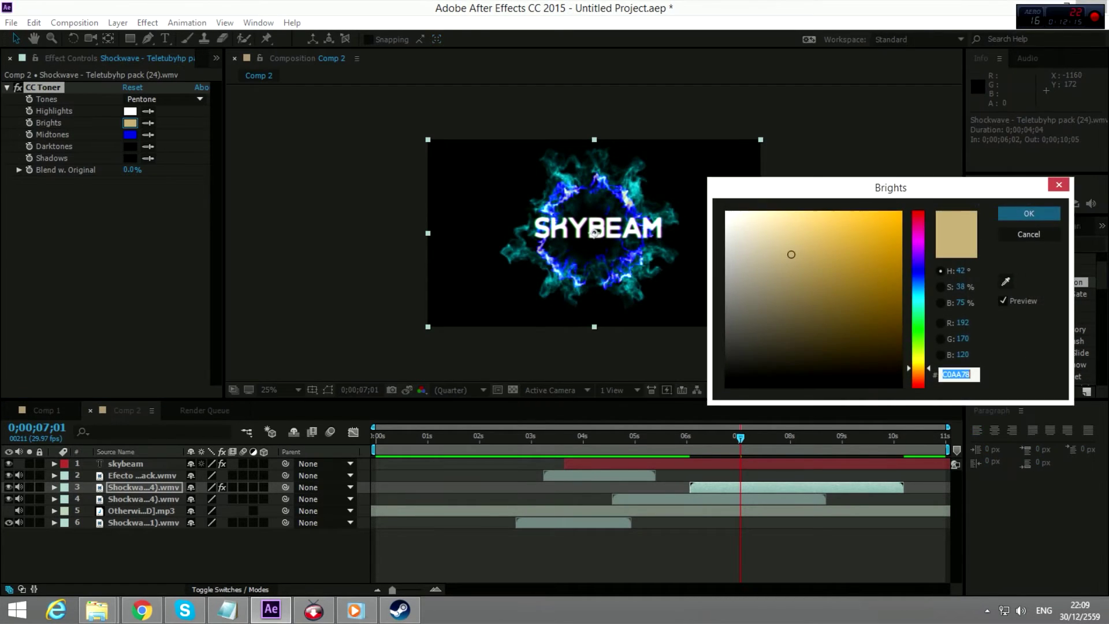
pyautogui.moveTo(918, 275); pyautogui.dragTo(918, 295)
pyautogui.moveTo(791, 254)
pyautogui.mouseDown()
pyautogui.moveTo(827, 230)
pyautogui.moveTo(761, 267)
pyautogui.moveTo(740, 257)
pyautogui.moveTo(730, 331)
pyautogui.mouseUp()
pyautogui.press('Return')
# - Soften the CC Toner Midtones to a less saturated, slightly darker blue
pyautogui.click(130, 135)
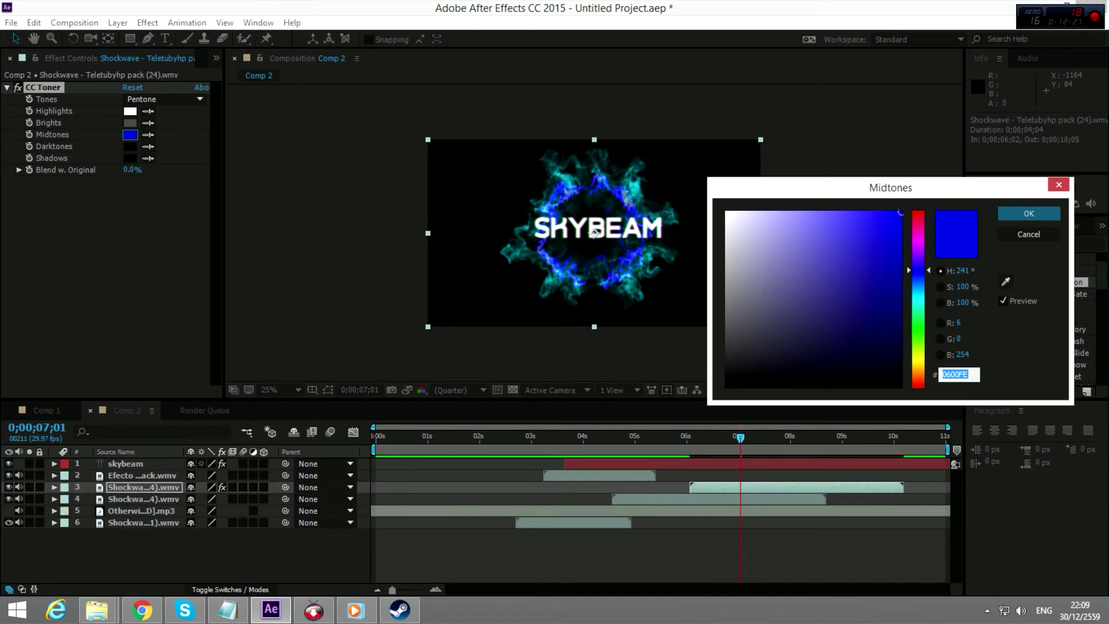
pyautogui.moveTo(900, 213)
pyautogui.mouseDown()
pyautogui.moveTo(830, 218)
pyautogui.moveTo(847, 243)
pyautogui.mouseUp()
pyautogui.click(1029, 213)
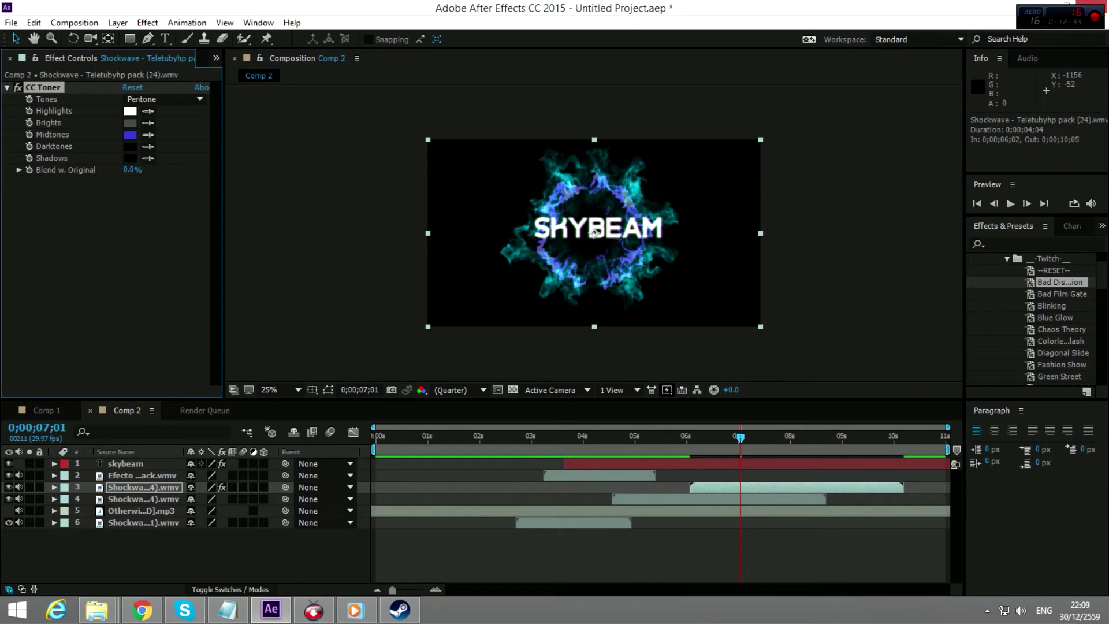
# - Set the CC Toner Highlights color to a dark brownish gray (453535)
pyautogui.click(130, 111)
pyautogui.click(793, 254)
pyautogui.moveTo(793, 253)
pyautogui.mouseDown()
pyautogui.moveTo(808, 237)
pyautogui.moveTo(810, 258)
pyautogui.moveTo(766, 340)
pyautogui.mouseUp()
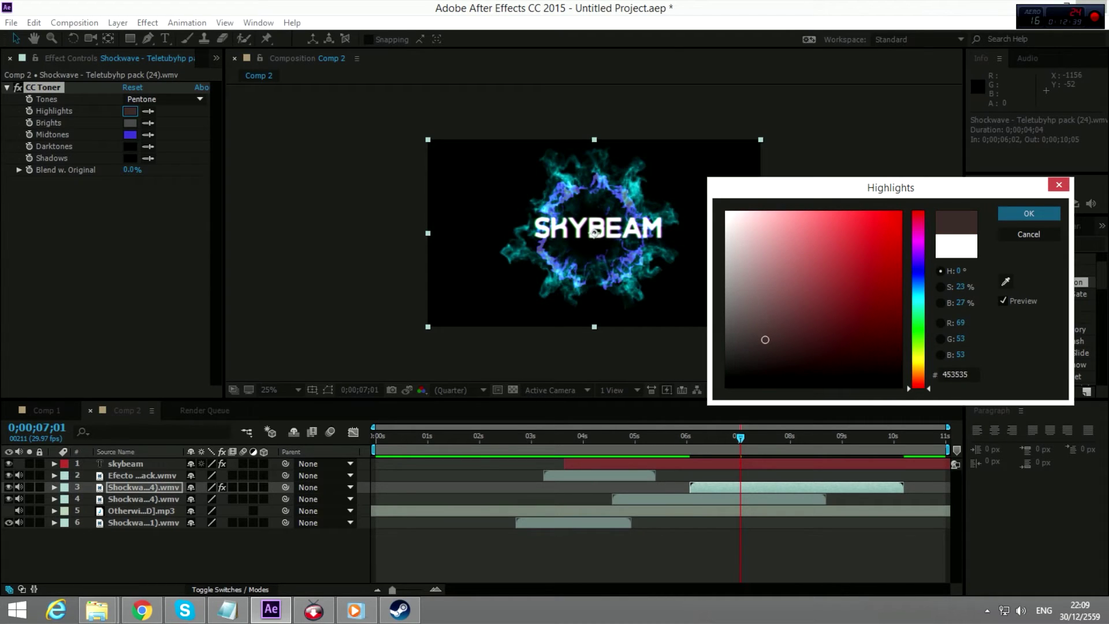
pyautogui.click(1029, 214)
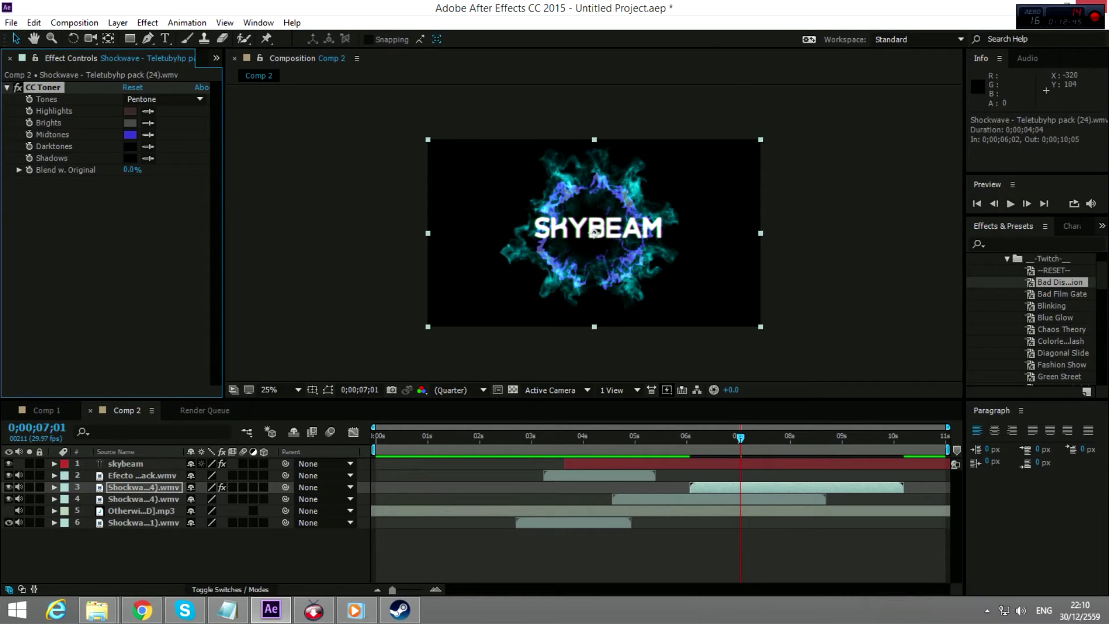
# - Preview Comp 2 from 0;00;02;02 to check the recolored shockwave
pyautogui.press('space')
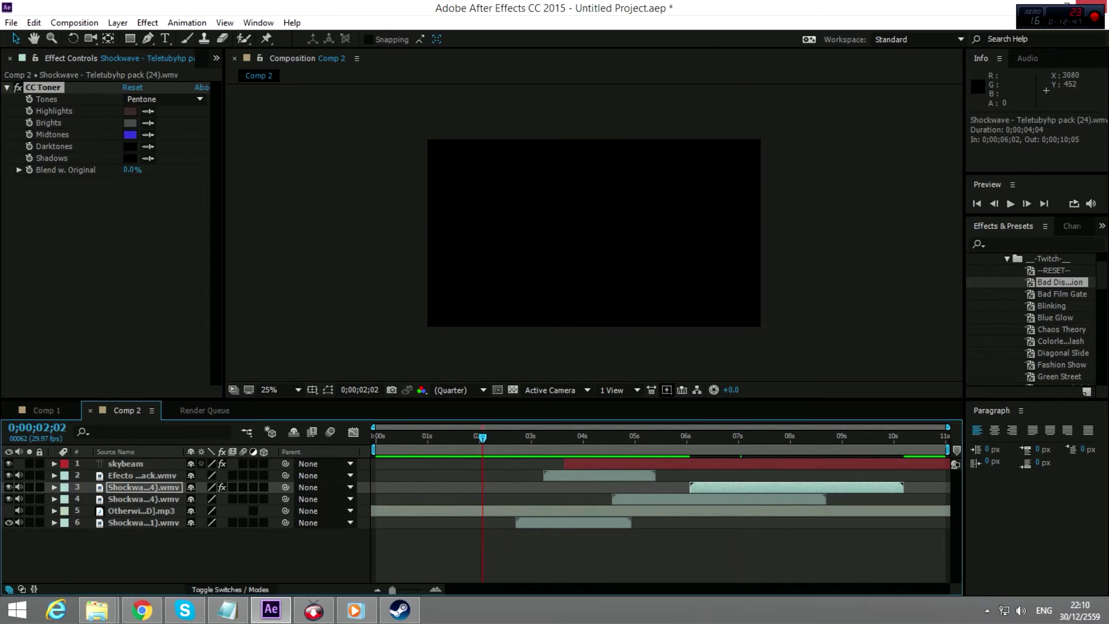
pyautogui.click(1010, 203)
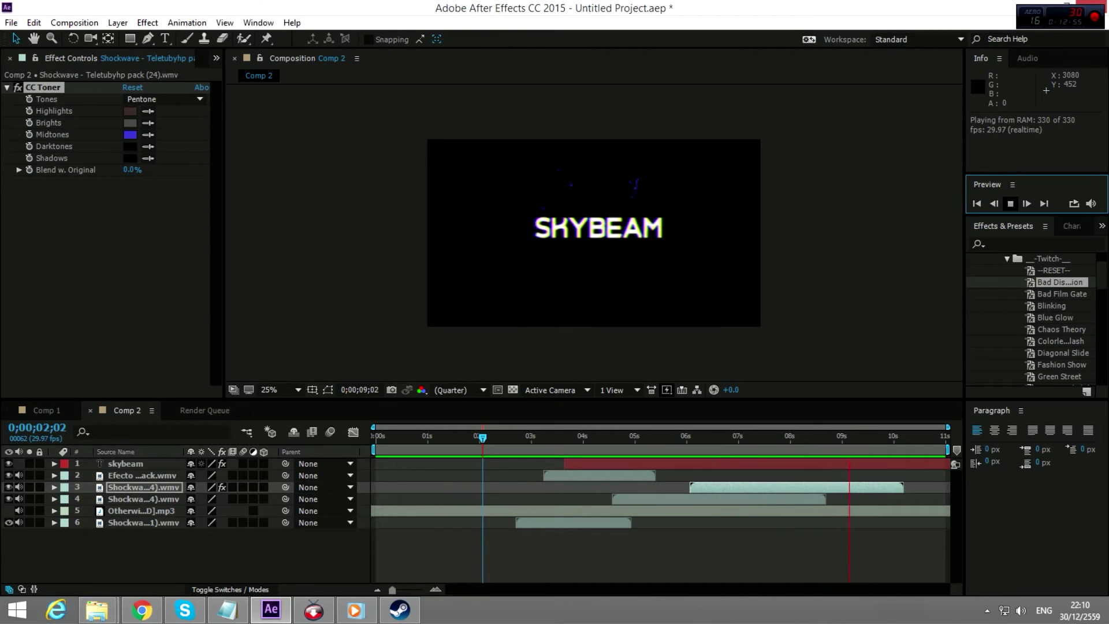
pyautogui.press('space')
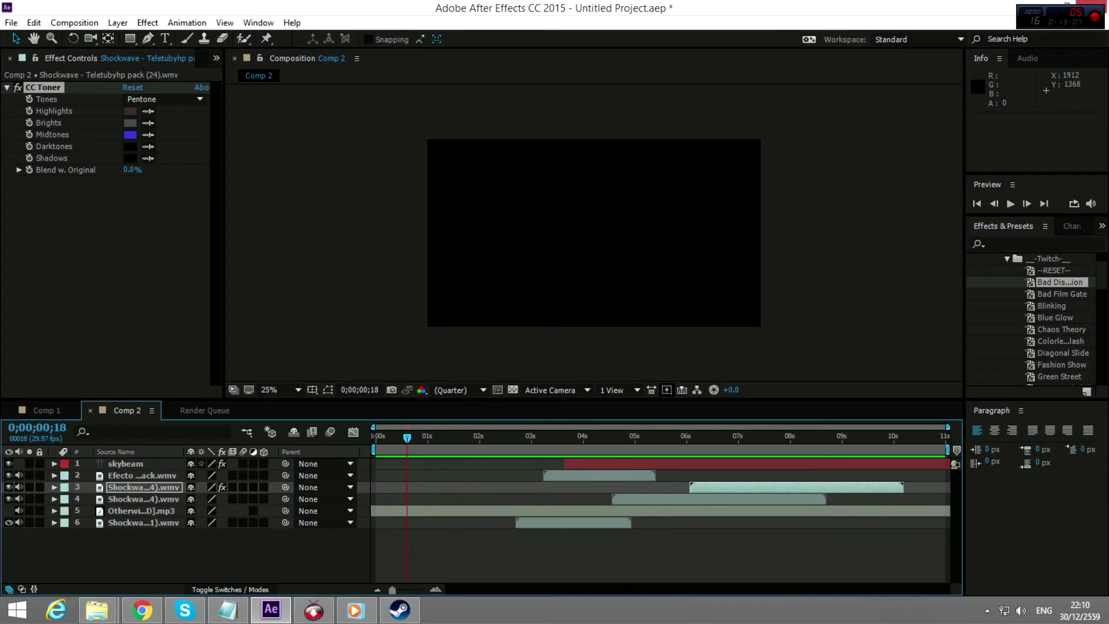
pyautogui.press('space')
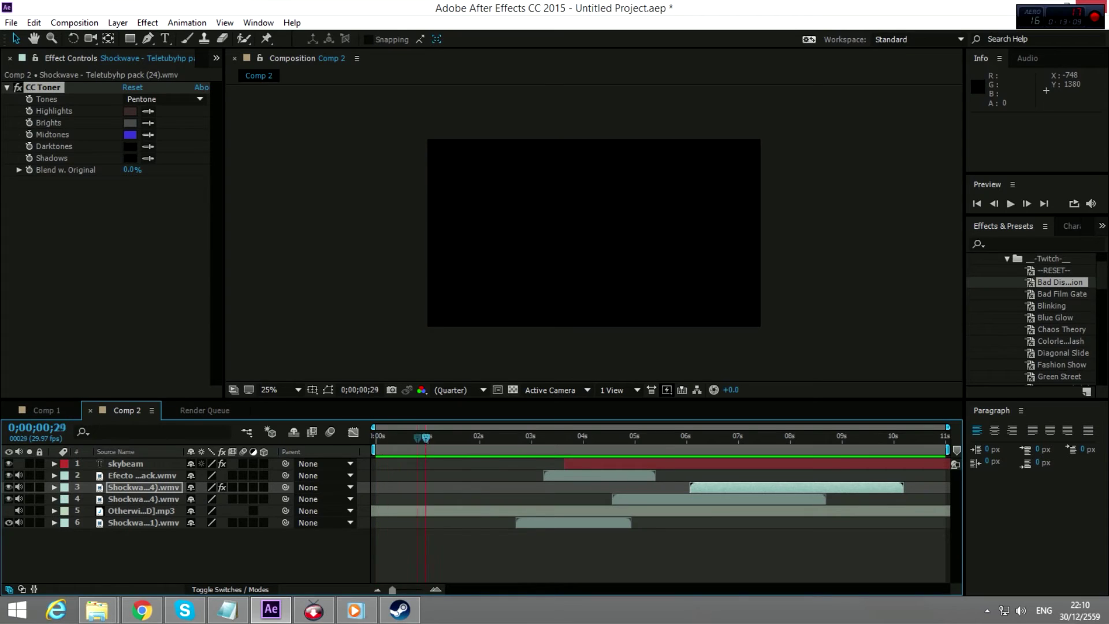
# - Add the Efecto chispa clip to Comp 2 as the bottom layer, with the playhead at 0;00;00;16
pyautogui.moveTo(435, 437); pyautogui.dragTo(404, 437)
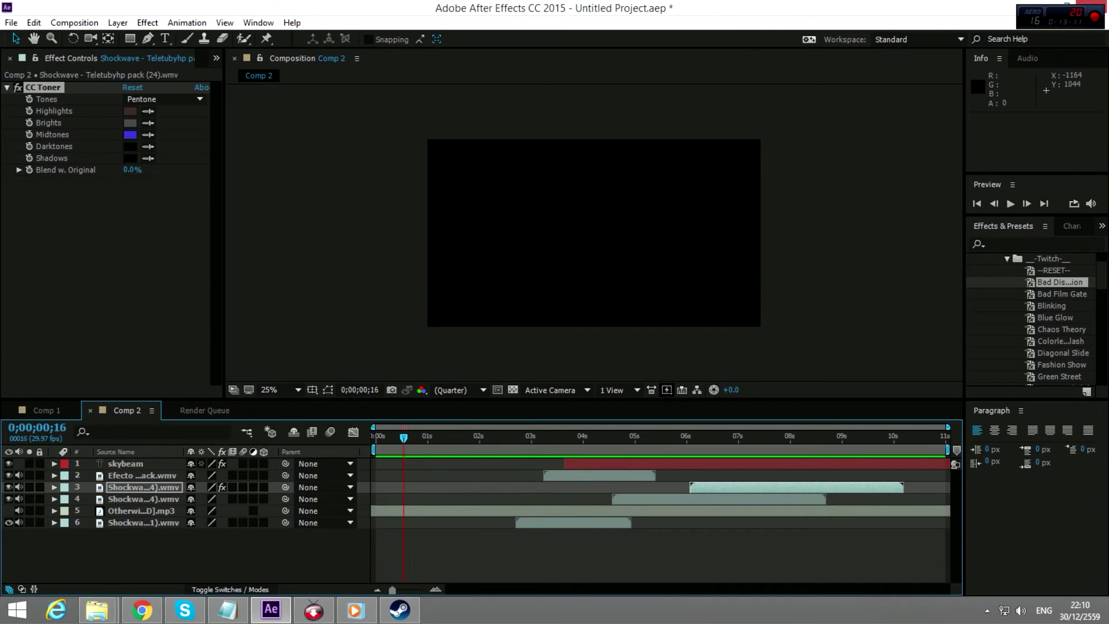
pyautogui.press('F3')
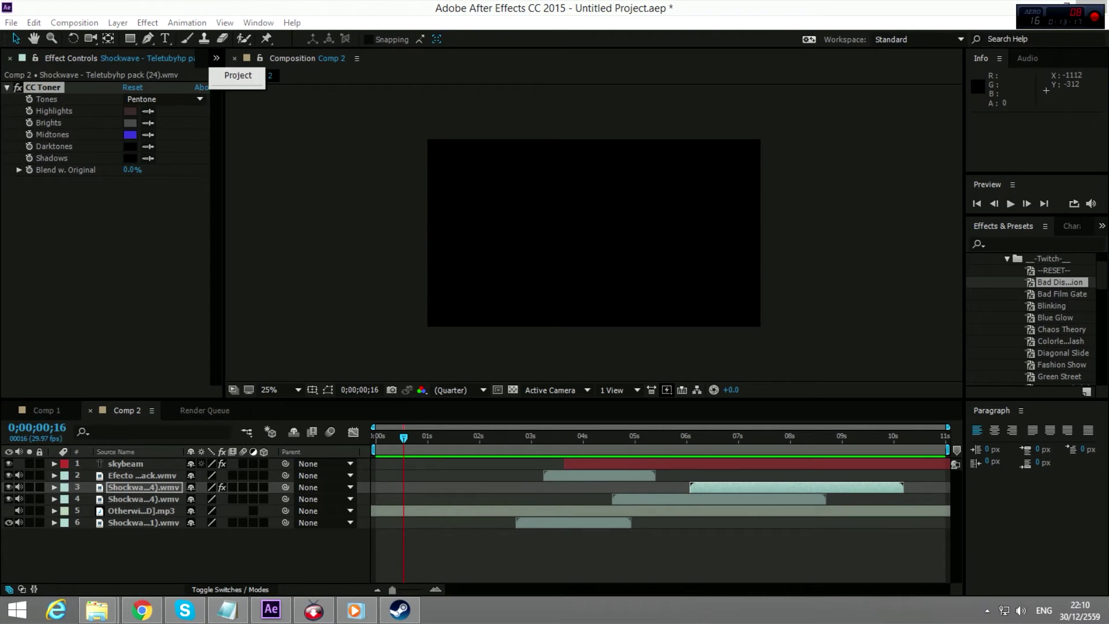
pyautogui.hotkey('ctrl', '0')
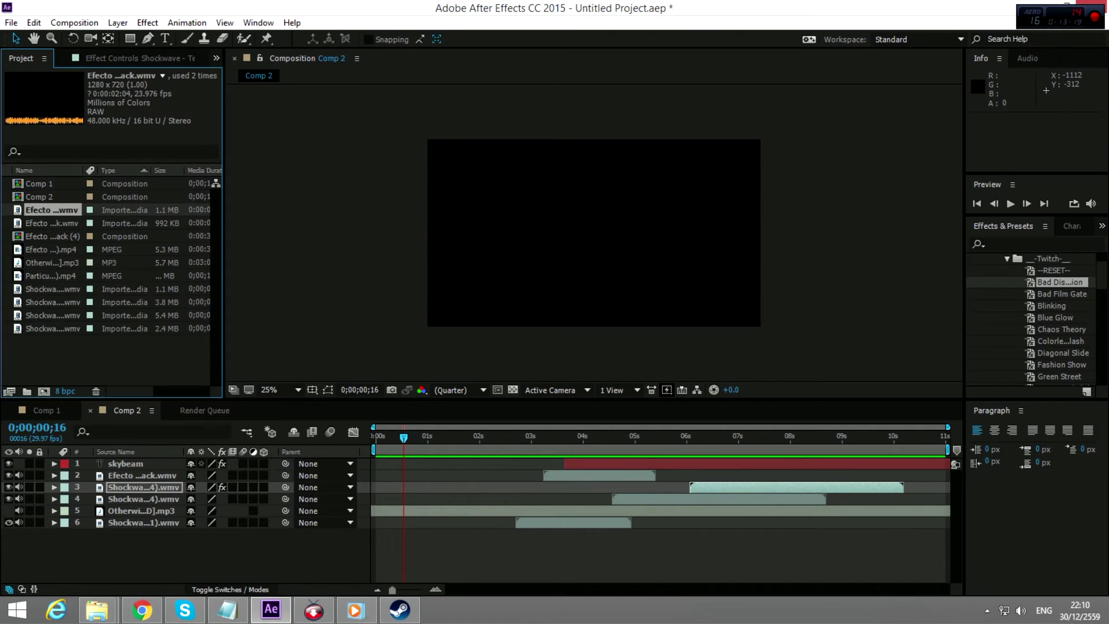
pyautogui.click(51, 223)
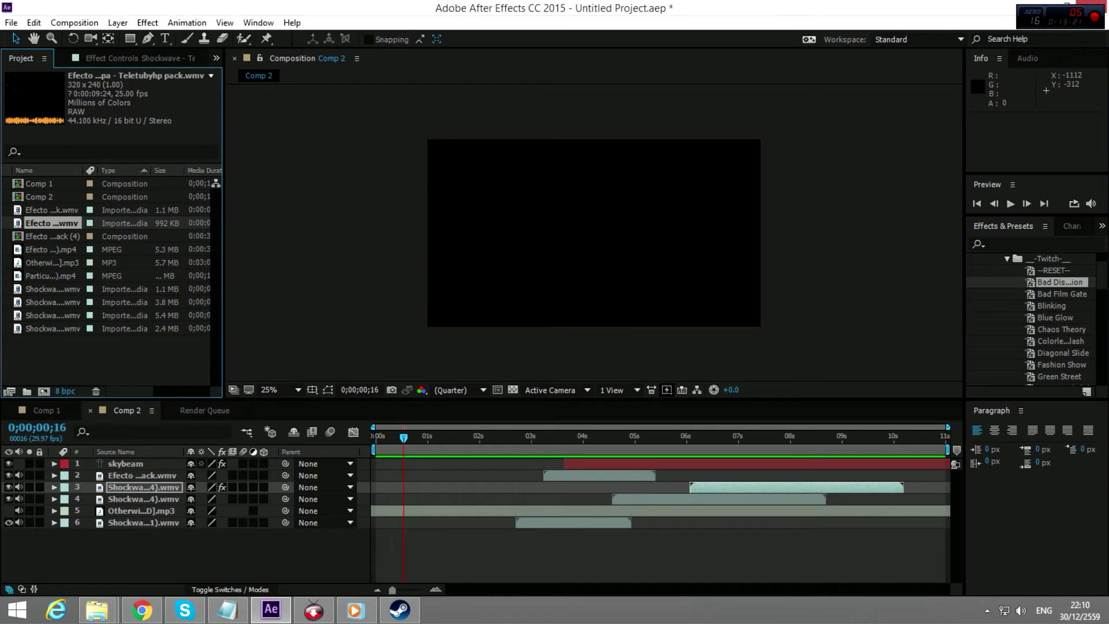
pyautogui.moveTo(52, 223); pyautogui.dragTo(107, 536)
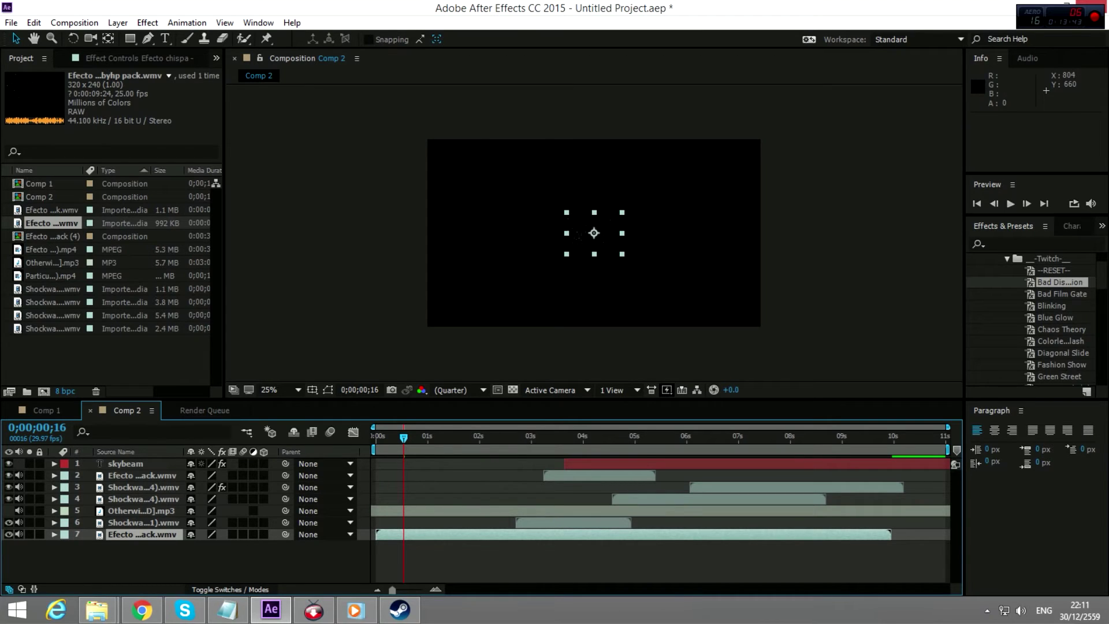
# - Scale the Efecto chispa layer to 667% so it covers the frame, and preview it from 0;00;00;02
pyautogui.click(567, 253)
pyautogui.click(572, 249)
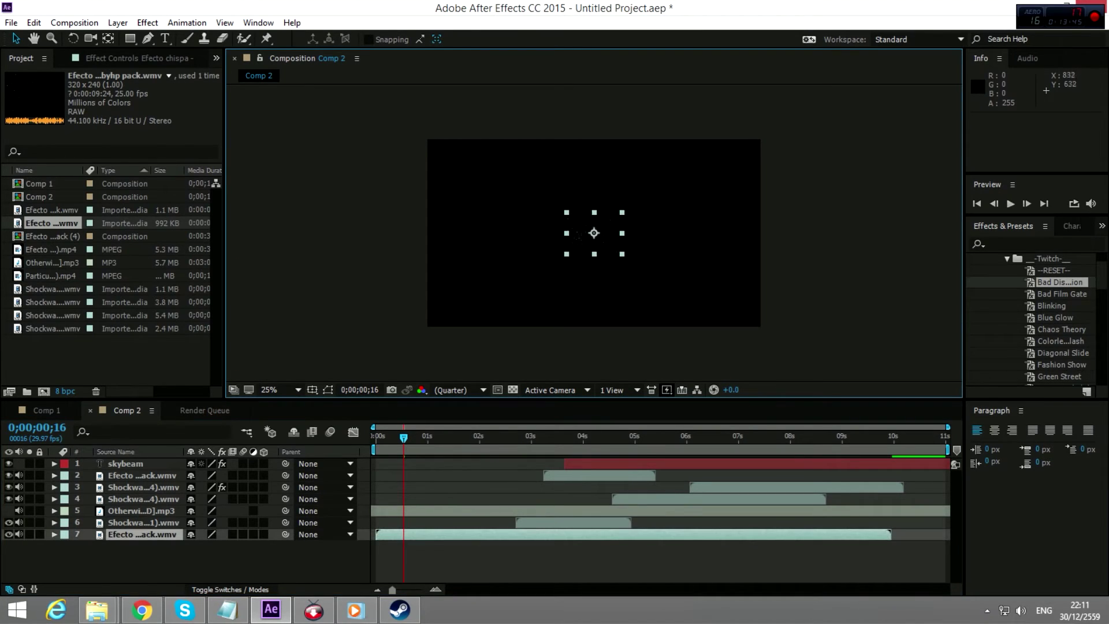
pyautogui.moveTo(566, 253); pyautogui.dragTo(244, 322)
pyautogui.moveTo(208, 359); pyautogui.dragTo(182, 370)
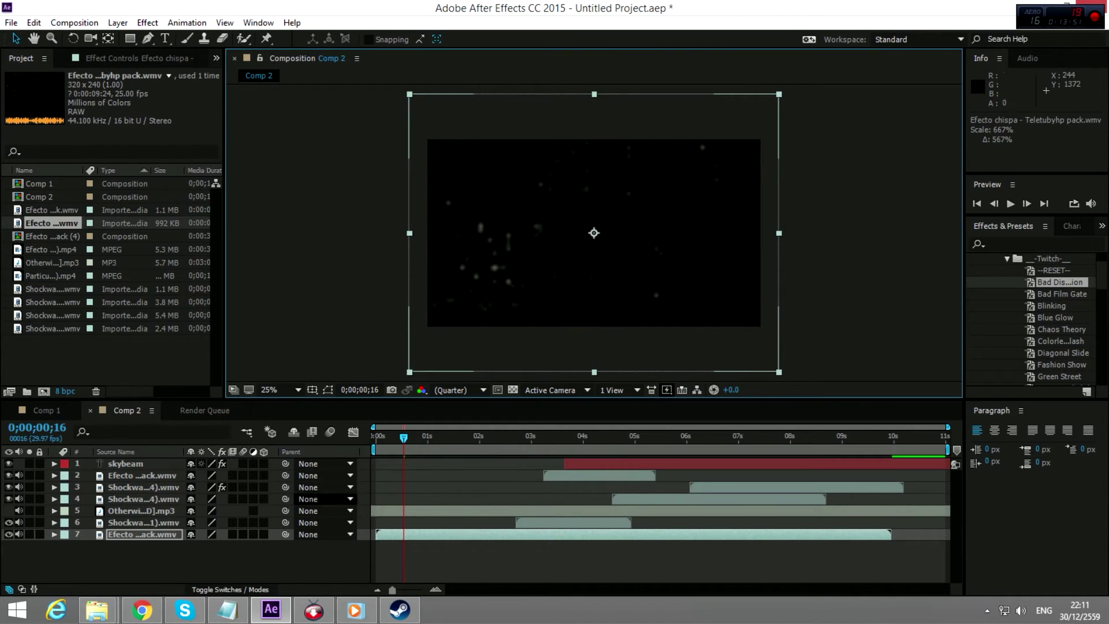
pyautogui.click(379, 438)
pyautogui.press('space')
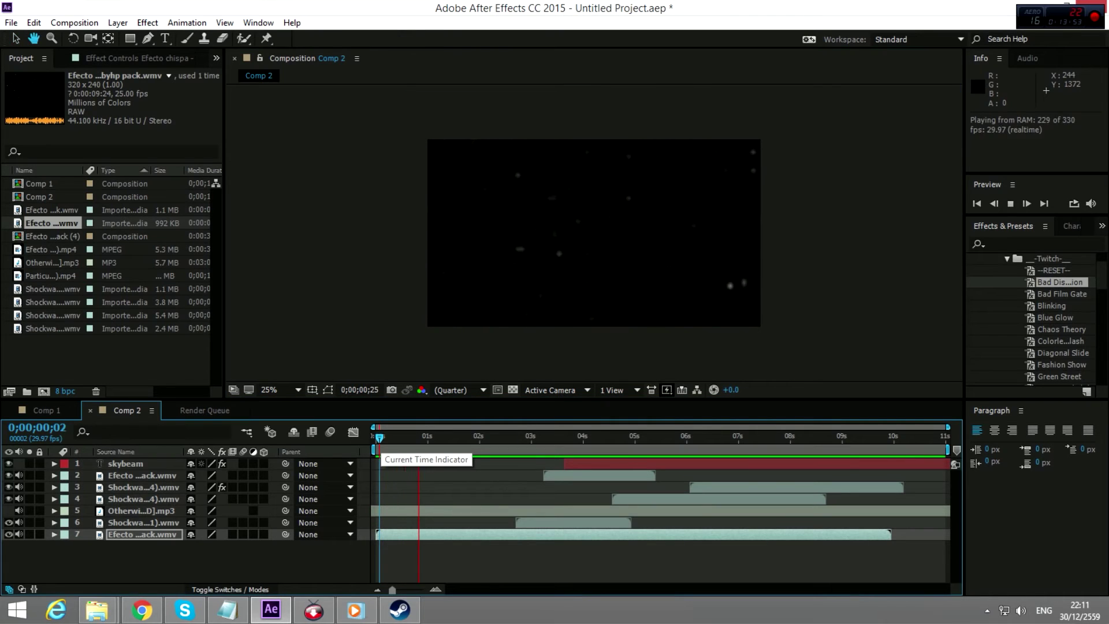
pyautogui.press('space')
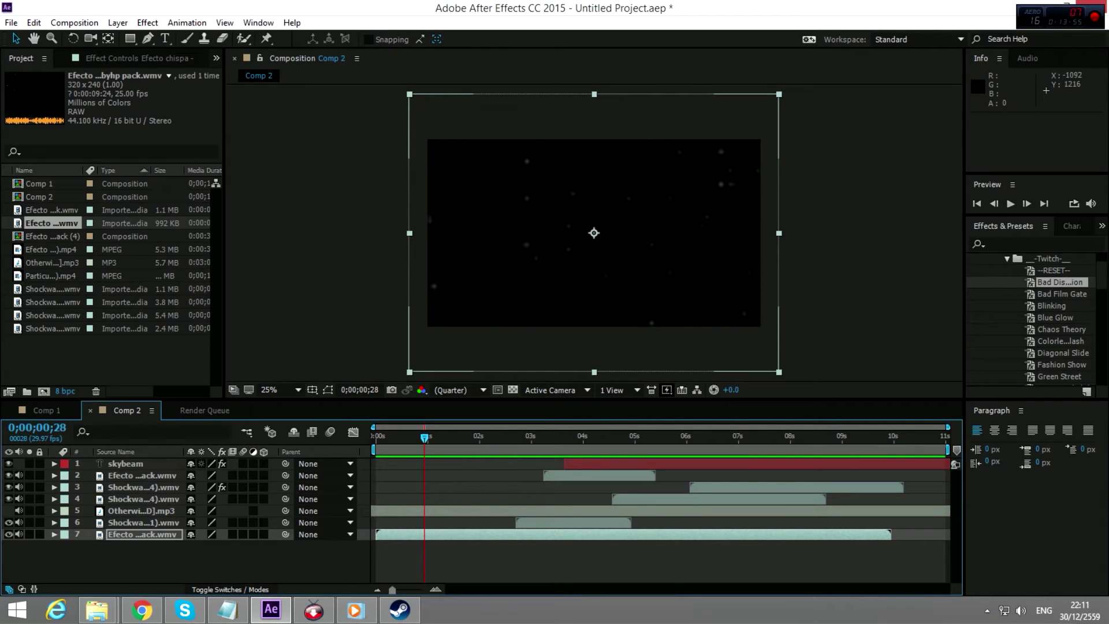
# - Delete the Efecto chispa layer from Comp 2
pyautogui.hotkey('ctrl', '0')
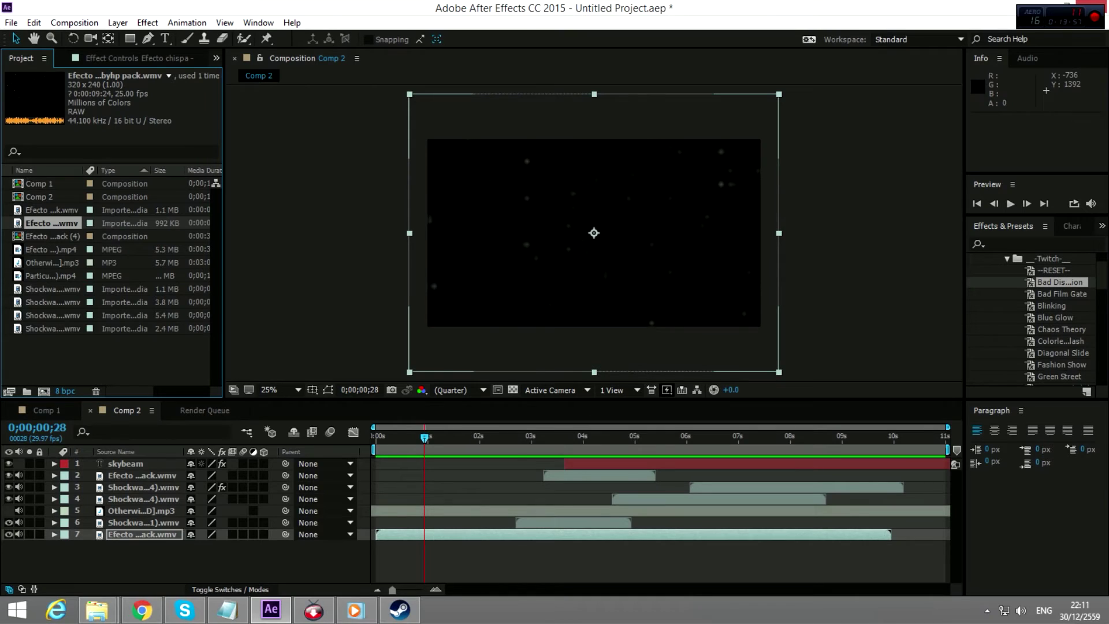
pyautogui.click(142, 534)
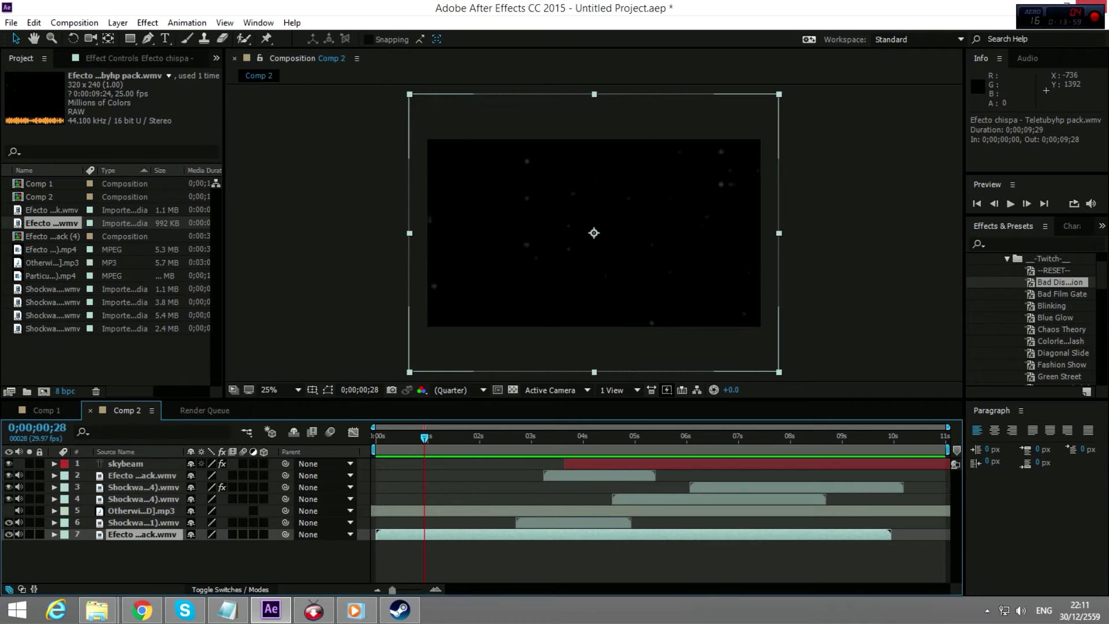
pyautogui.press('Delete')
# - Try the Efecto blue #1 clip as Comp 2's bottom layer, and delete it
pyautogui.click(51, 210)
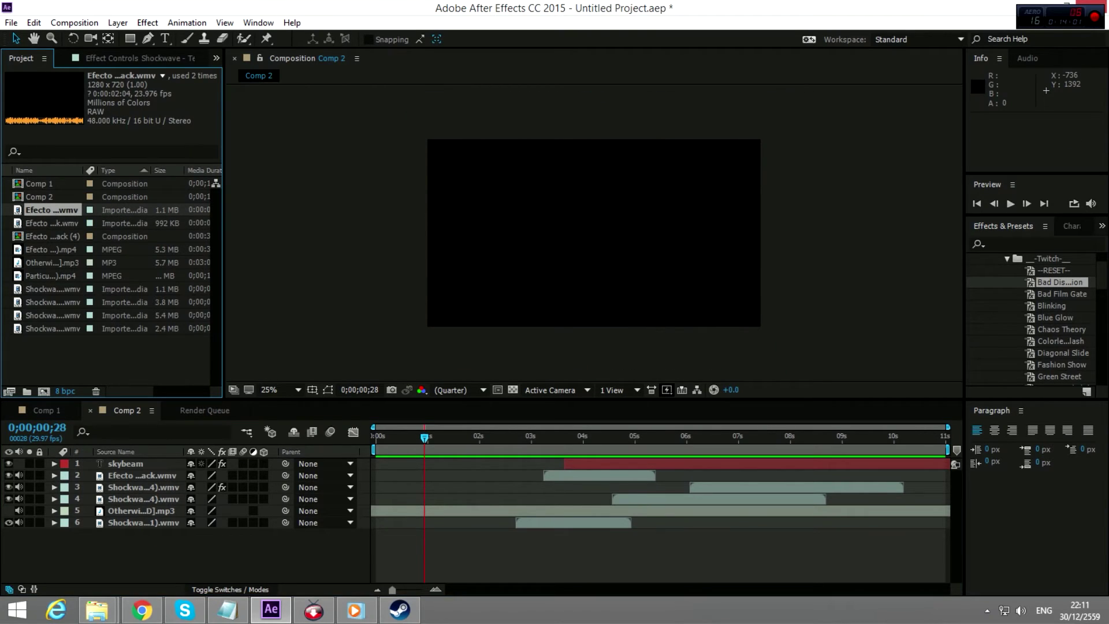
pyautogui.hotkey('ctrl', '/')
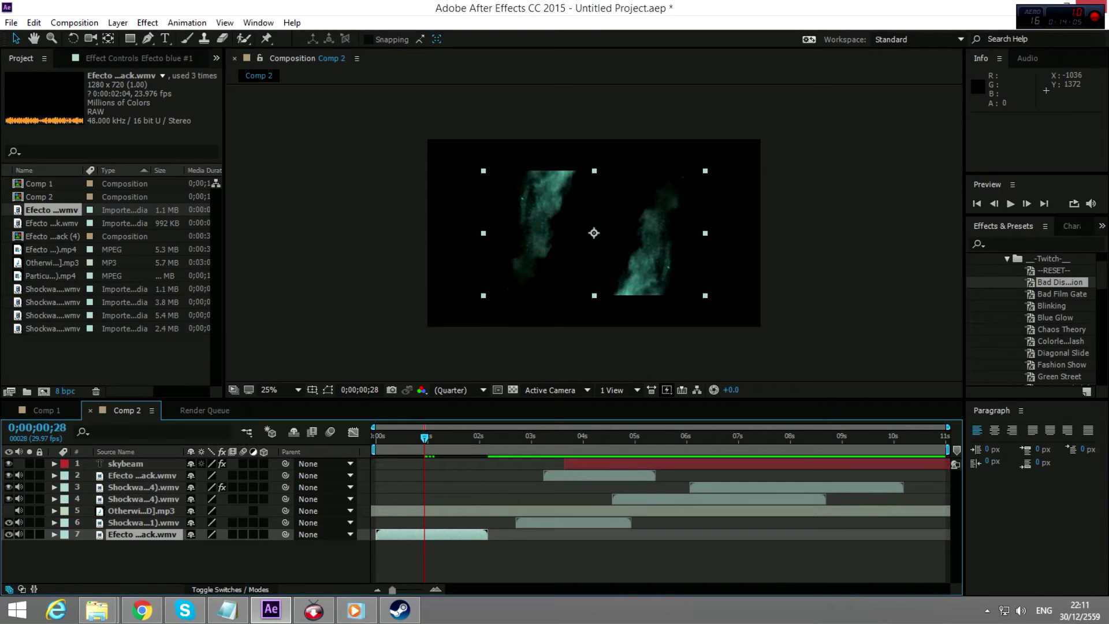
pyautogui.press('Delete')
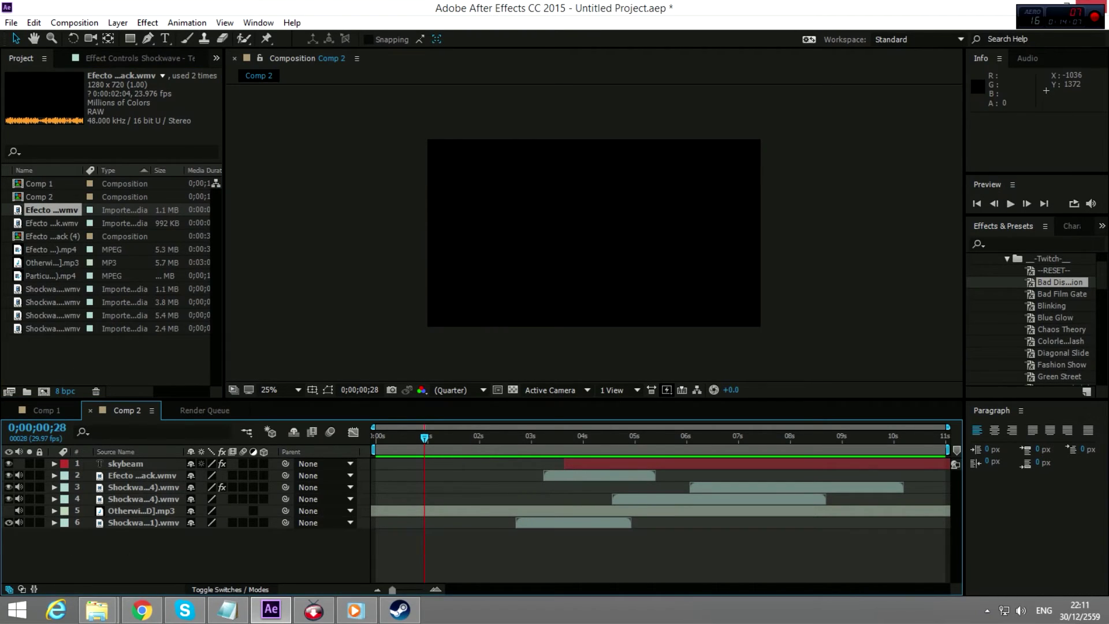
# - Browse the overlay footage and add the Efecto Overlay - Teletubyhp pack (4) composition to Comp 2 as the bottom layer
pyautogui.click(52, 236)
pyautogui.click(52, 249)
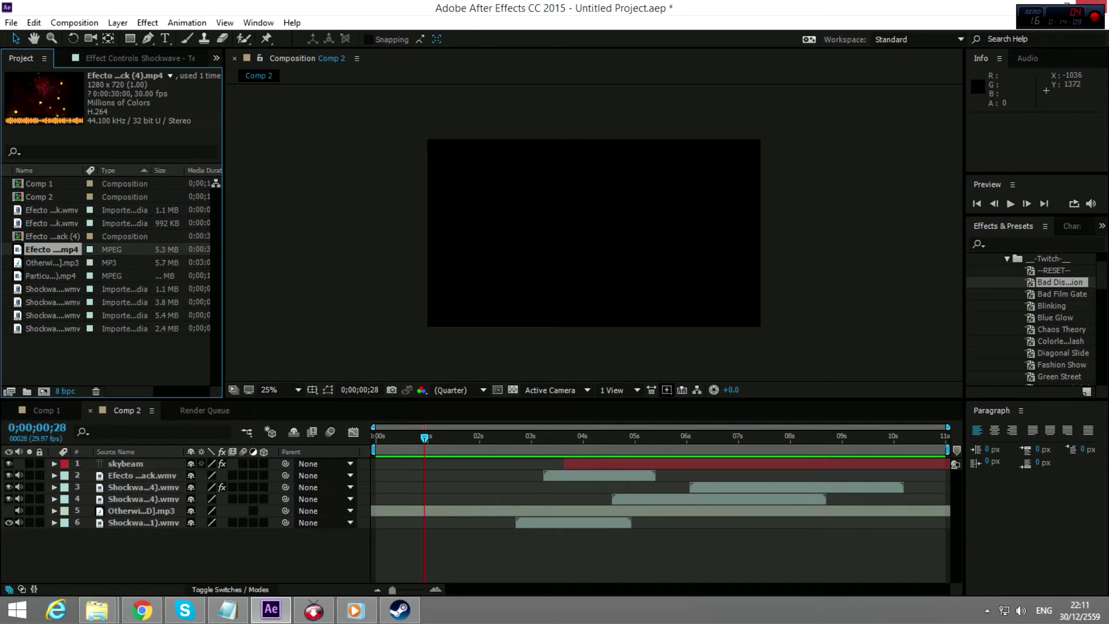
pyautogui.click(51, 262)
pyautogui.press('Up')
pyautogui.press('Up')
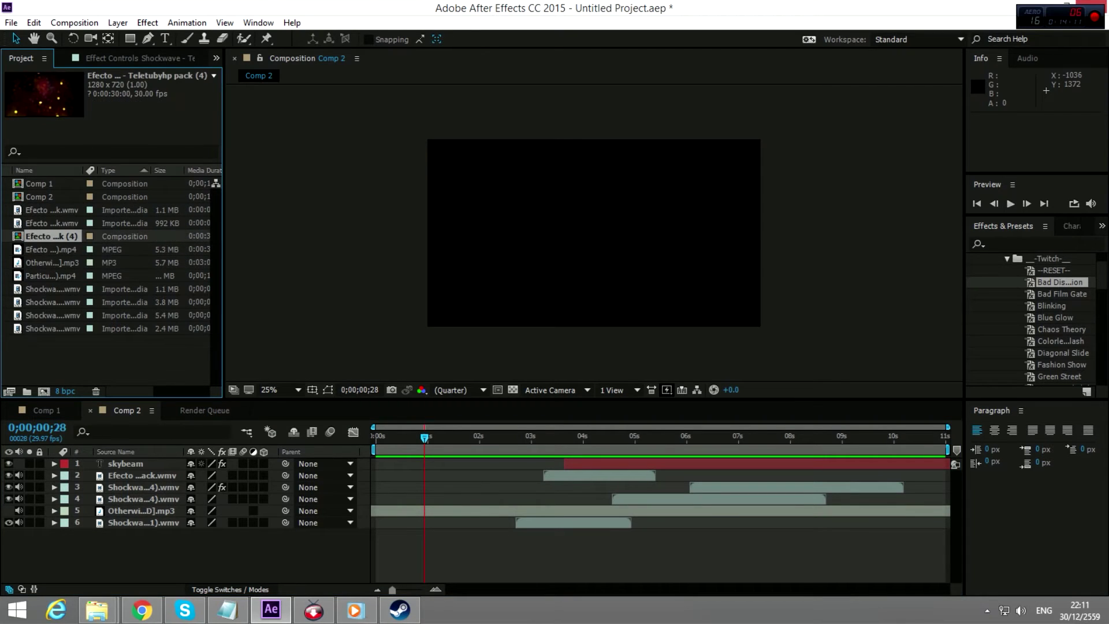
pyautogui.press('Down')
pyautogui.press('Down')
pyautogui.press('Up')
pyautogui.press('Up')
pyautogui.moveTo(52, 237); pyautogui.dragTo(58, 535)
pyautogui.press('Up')
pyautogui.press('Up')
pyautogui.press('Up')
pyautogui.press('Up')
pyautogui.press('Up')
pyautogui.press('Up')
pyautogui.press('Up')
pyautogui.press('Up')
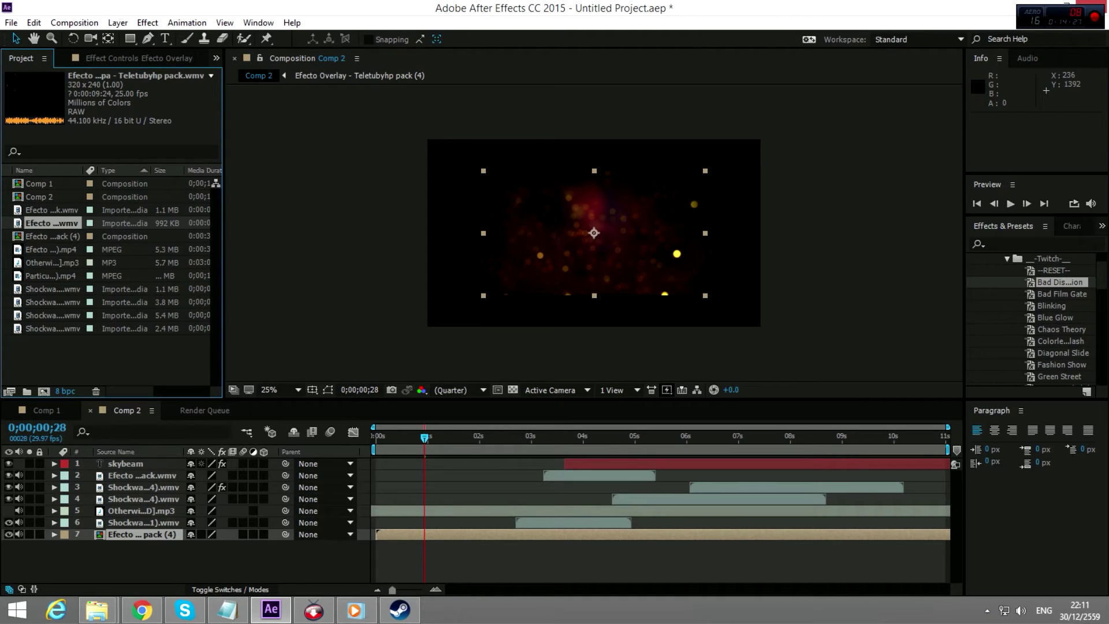
# - Move the playhead to 0;00;00;00 and keep the Efecto Overlay (4) layer selected
pyautogui.click(376, 436)
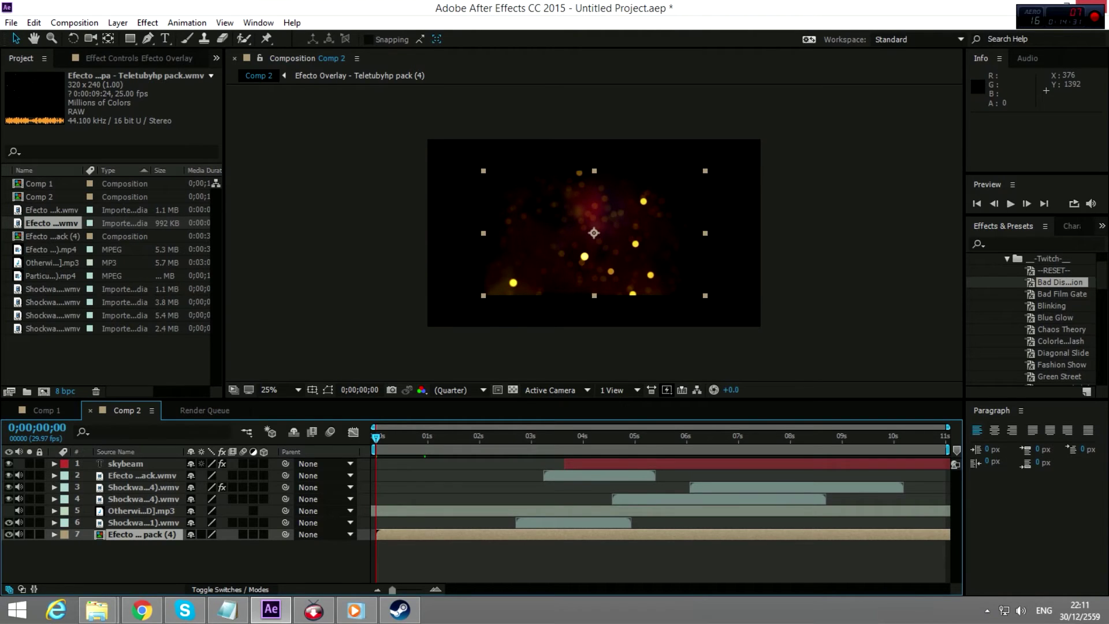
pyautogui.hotkey('ctrl', 'Up')
pyautogui.hotkey('ctrl', 'Up')
pyautogui.hotkey('ctrl', 'Down')
pyautogui.hotkey('ctrl', 'Down')
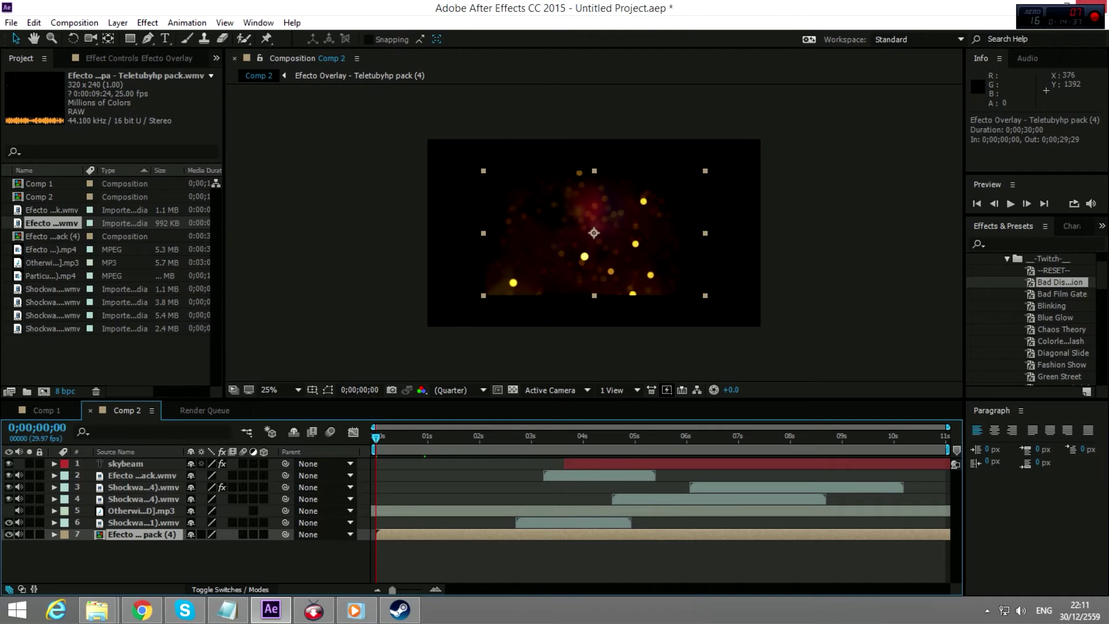
pyautogui.hotkey('ctrl', 'Down')
pyautogui.hotkey('ctrl', 'Up')
# - Replace the Efecto Overlay (4) composition layer in Comp 2 with the Efecto Overlay (4).mp4 footage as the bottom layer
pyautogui.click(51, 210)
pyautogui.click(51, 223)
pyautogui.click(51, 236)
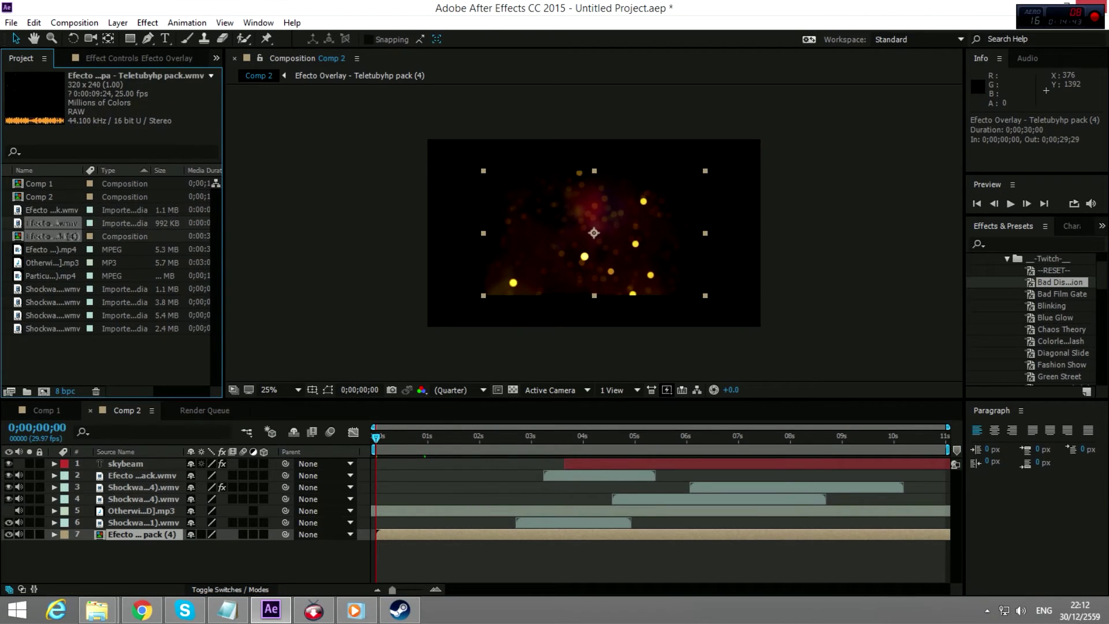
pyautogui.press('Down')
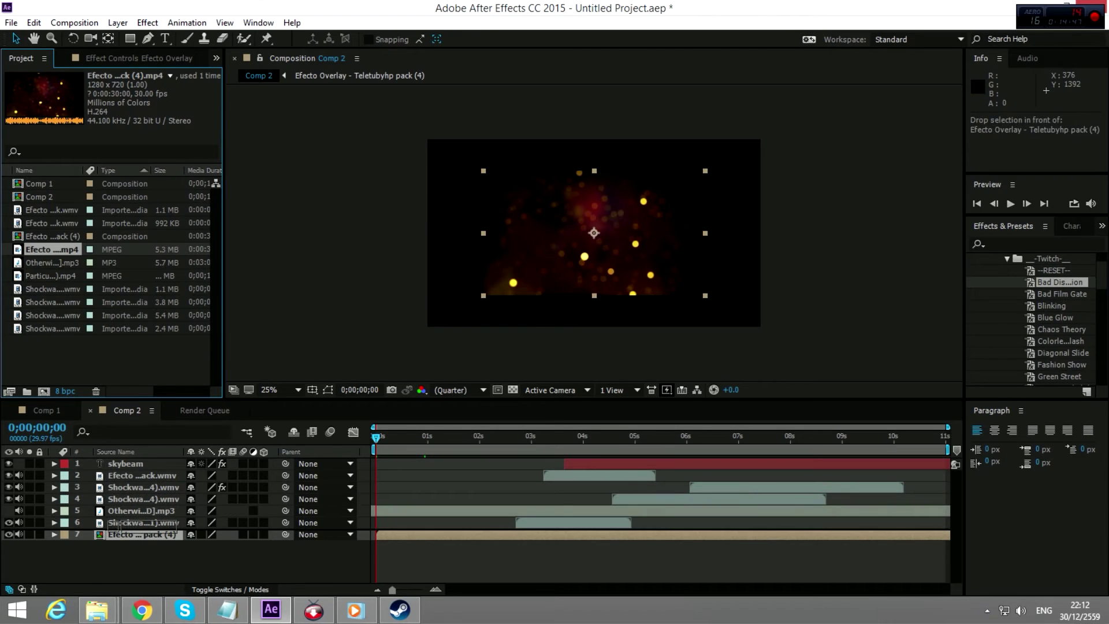
pyautogui.hotkey('ctrl', '/')
pyautogui.press('Delete')
pyautogui.hotkey('ctrl', 'z')
pyautogui.press('Delete')
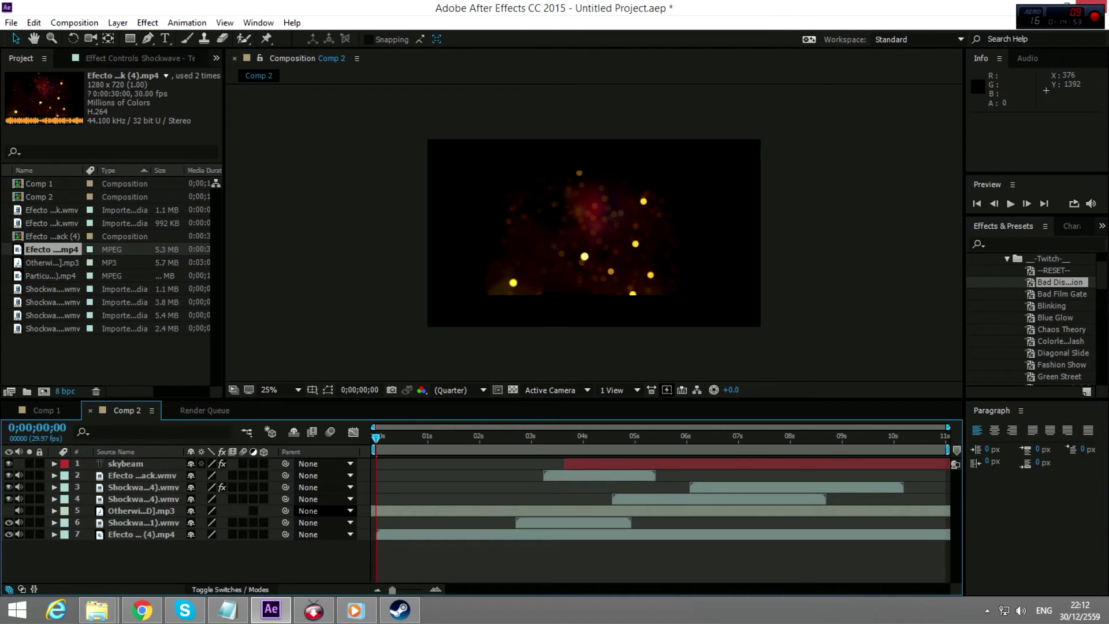
# - Enlarge the Efecto Overlay (4).mp4 layer to about 168% by 182% to fill the frame, and preview Comp 2
pyautogui.click(141, 534)
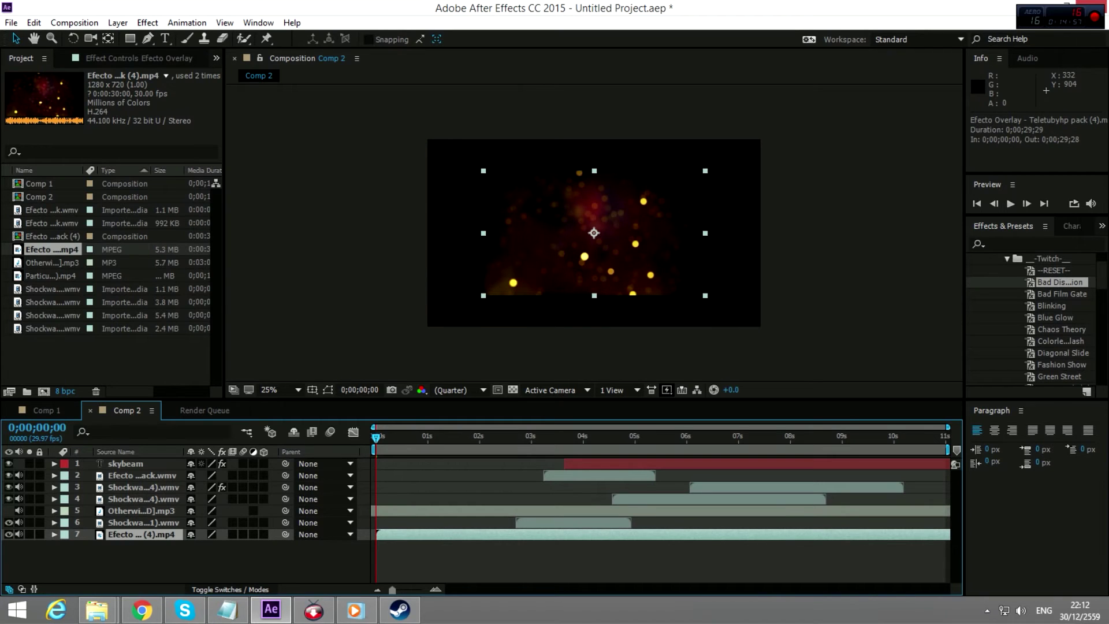
pyautogui.moveTo(484, 296); pyautogui.dragTo(408, 347)
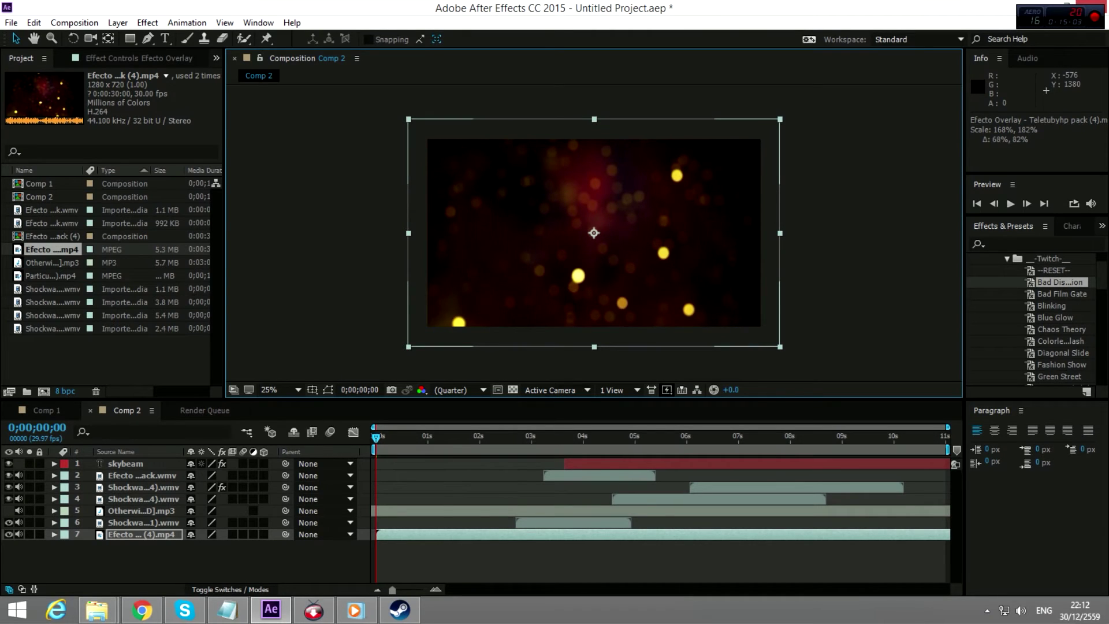
pyautogui.click(1010, 203)
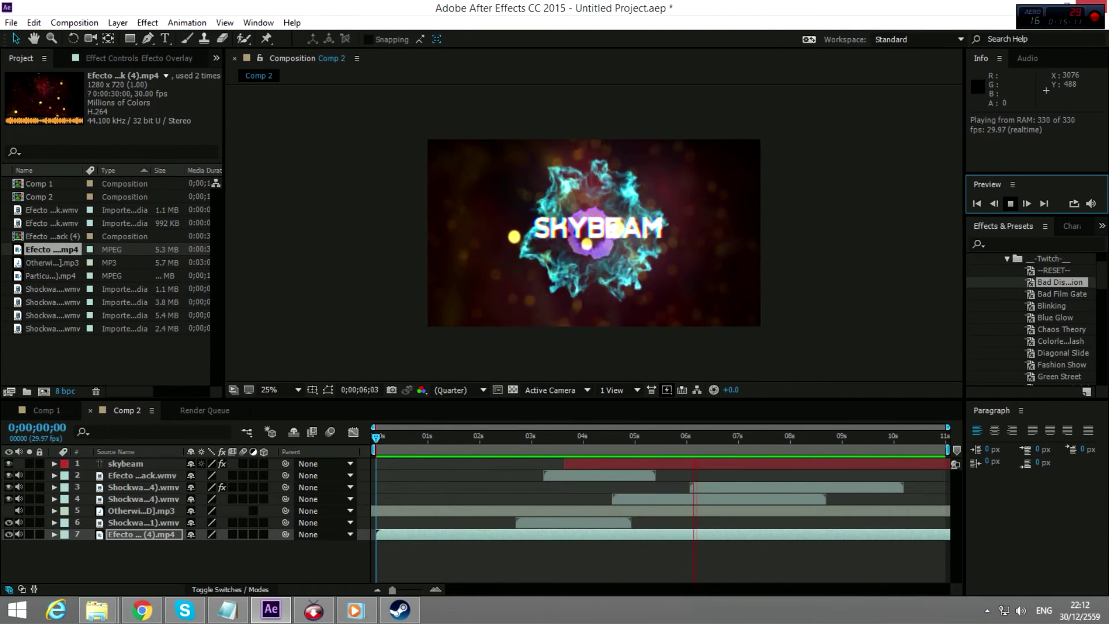
pyautogui.press('space')
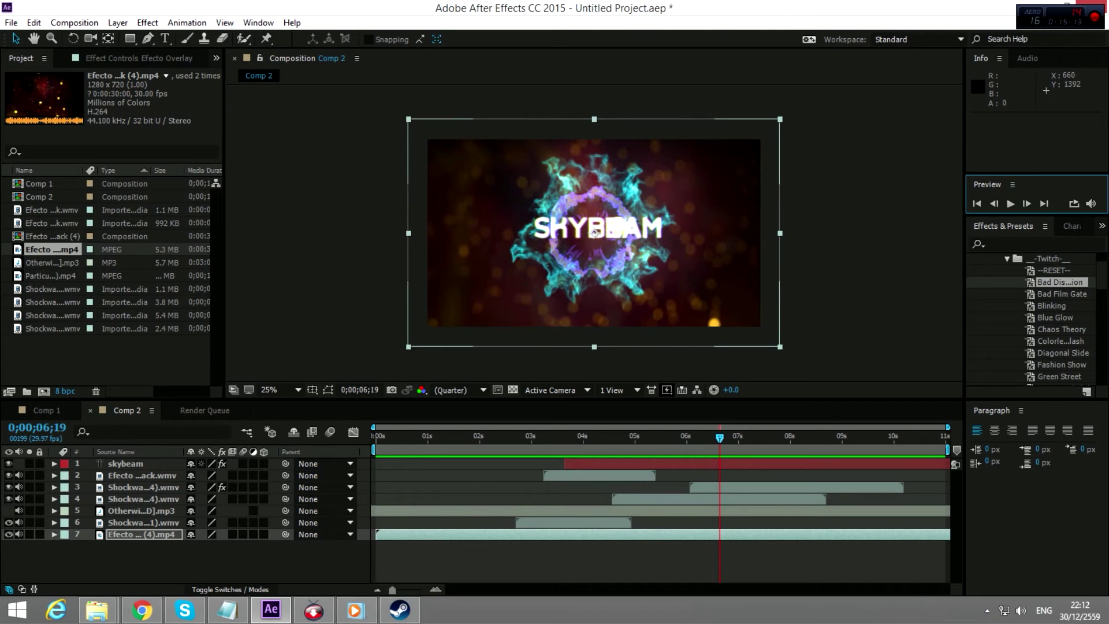
pyautogui.click(447, 437)
pyautogui.click(1010, 204)
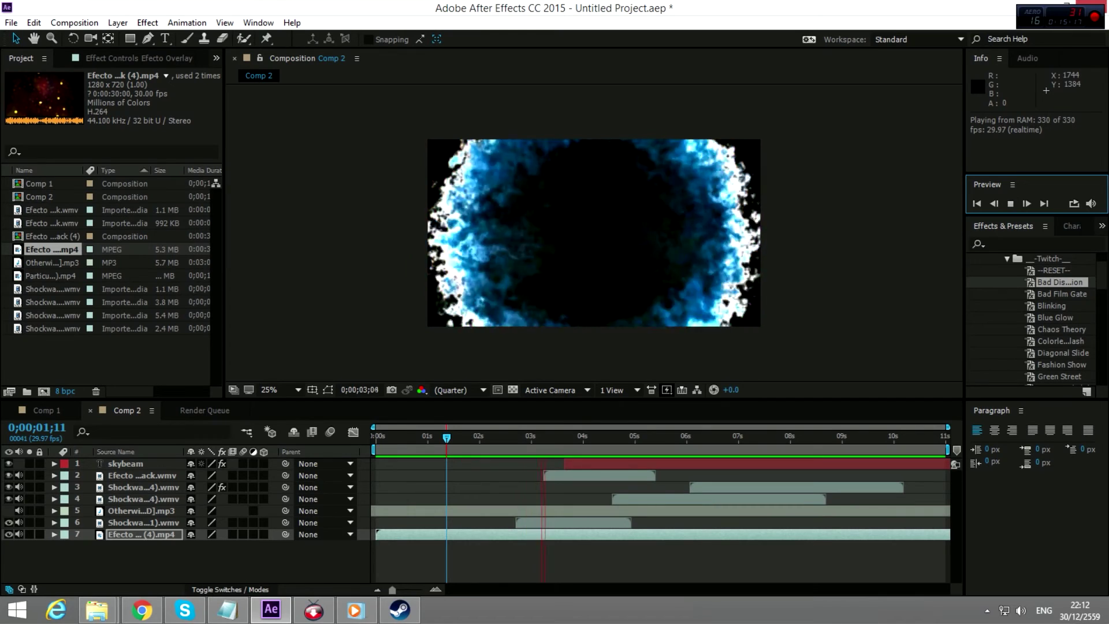
# - Set the blending mode of the Shockwave (1) layer above the overlay to Add, and preview Comp 2
pyautogui.click(139, 523)
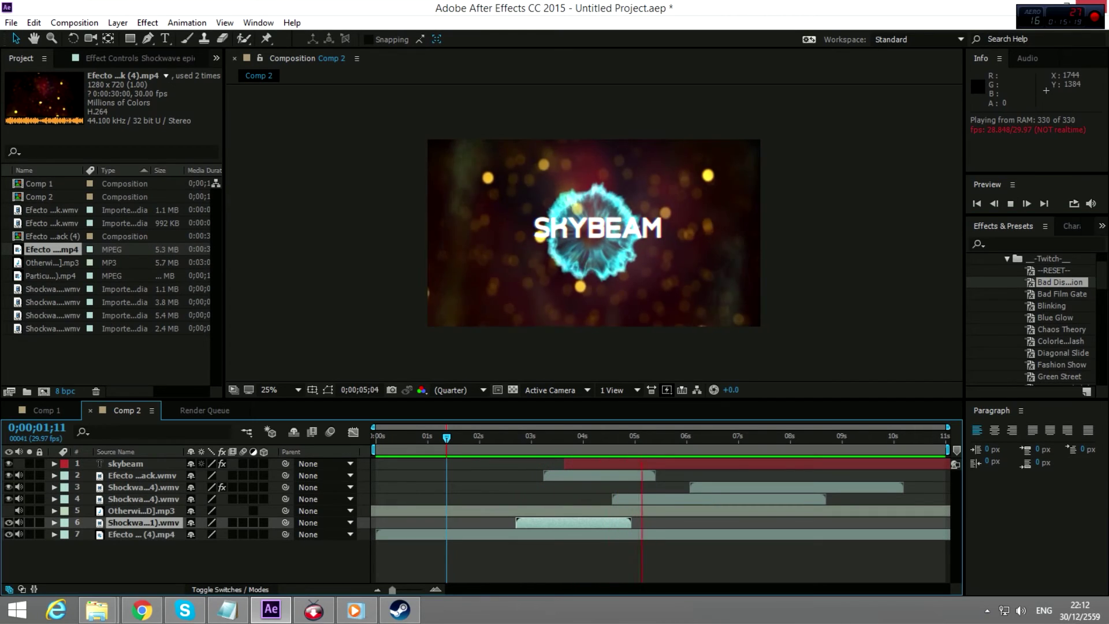
pyautogui.rightClick(134, 522)
pyautogui.moveTo(191, 211)
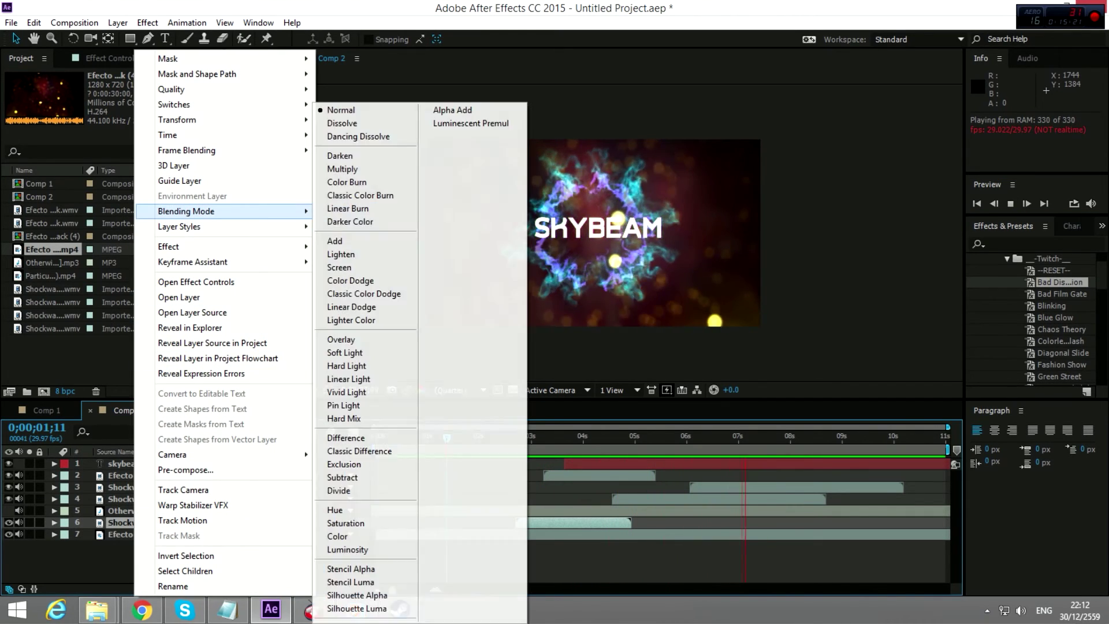
pyautogui.click(346, 241)
pyautogui.press('space')
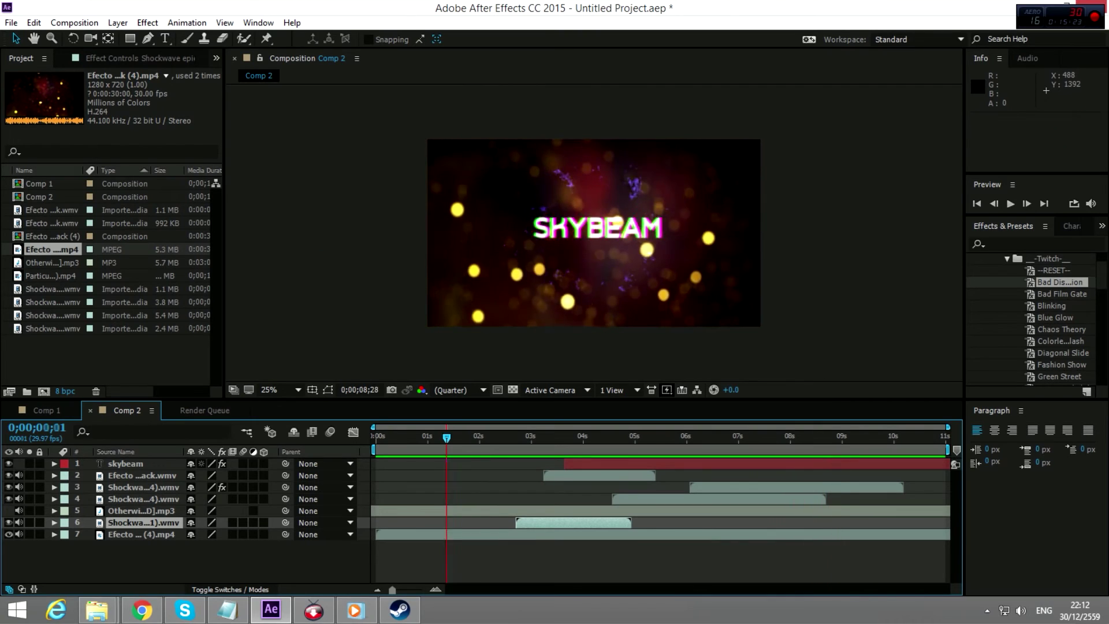
pyautogui.click(1010, 203)
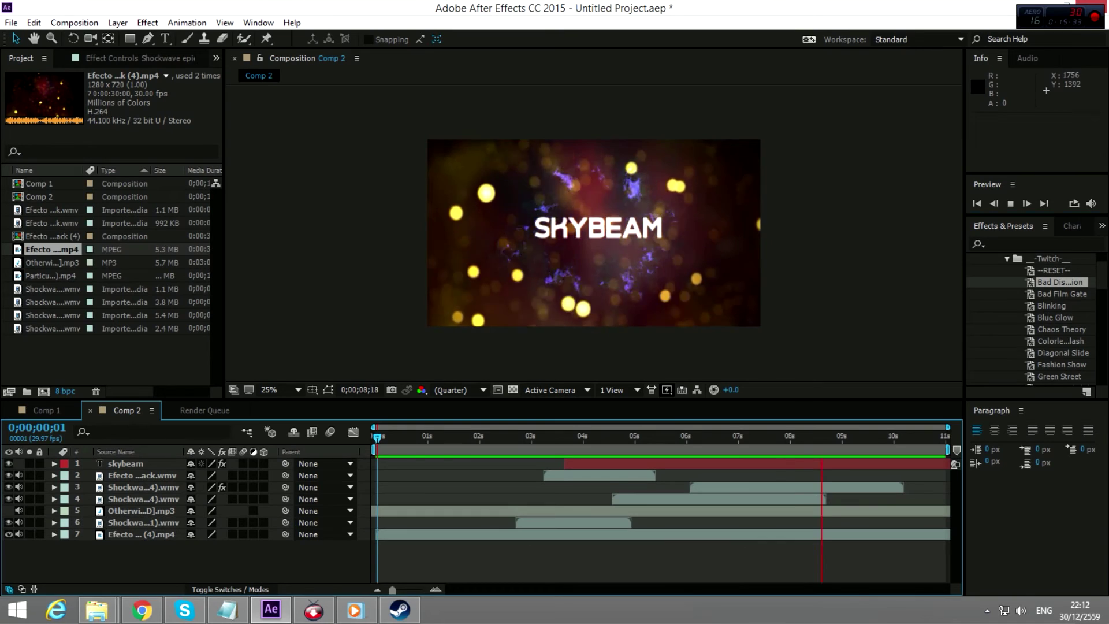
# - Apply the CC Toner effect to the Efecto Overlay (4).mp4 layer and set its Tones to Pentone
pyautogui.click(594, 233)
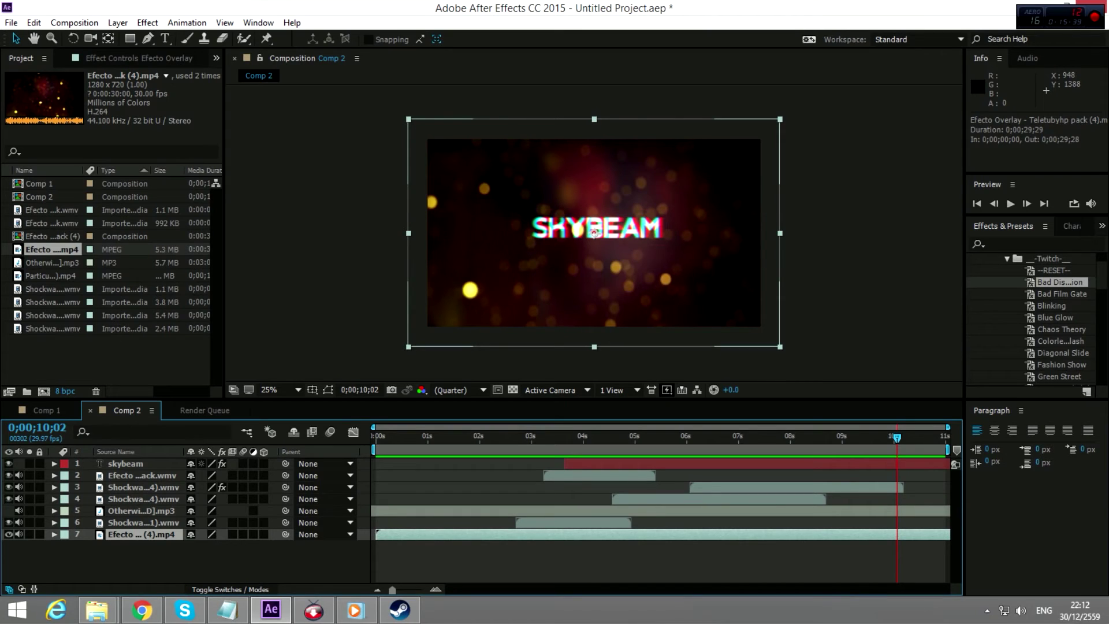
pyautogui.click(147, 23)
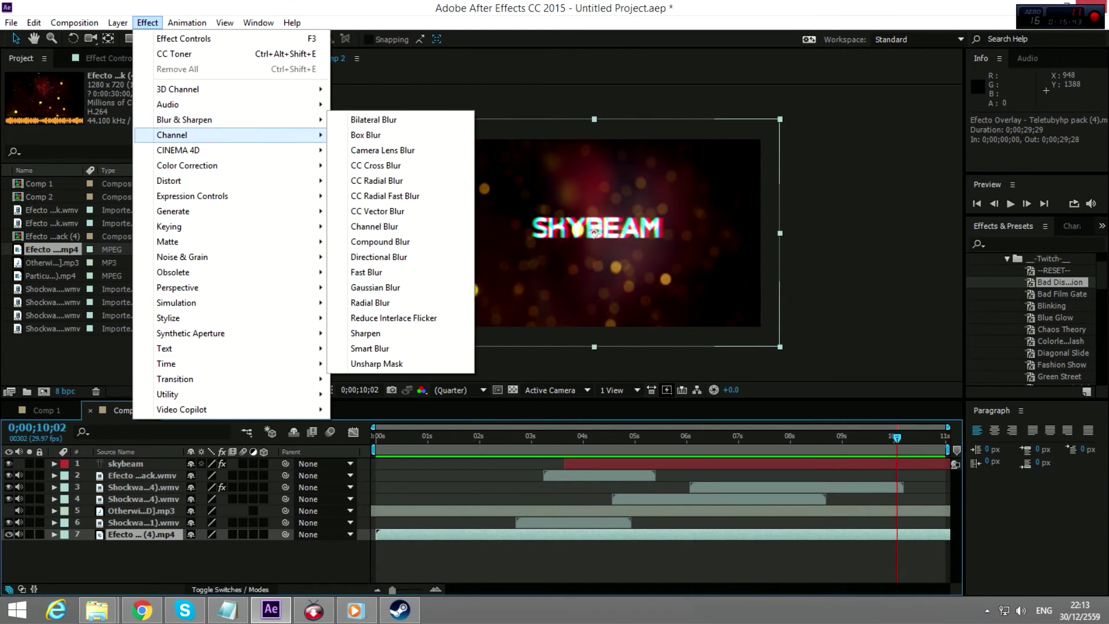
pyautogui.moveTo(231, 120)
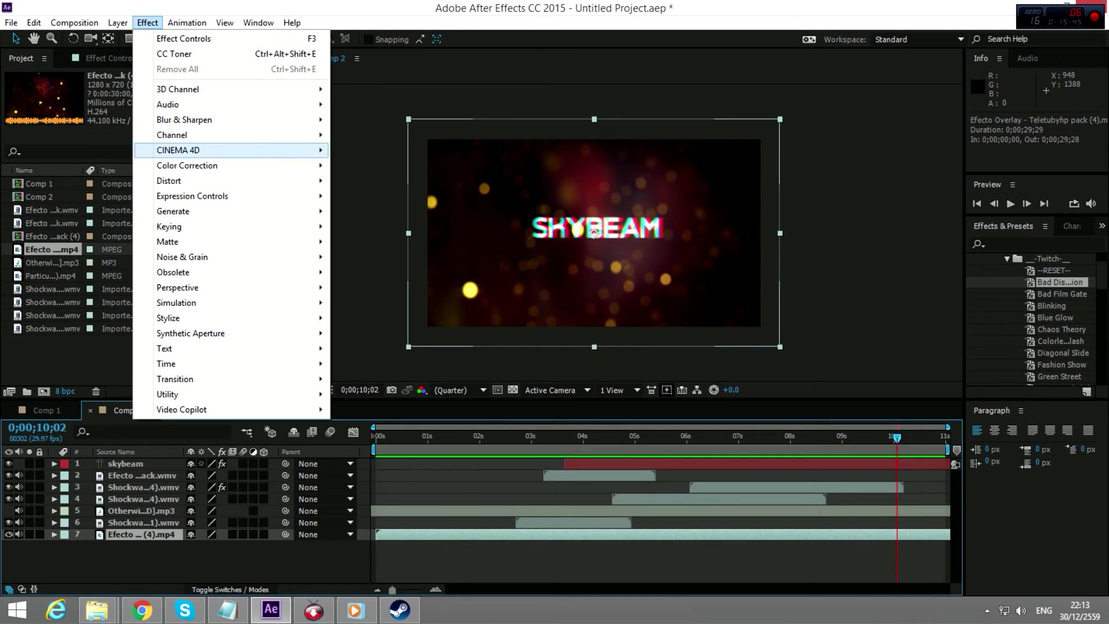
pyautogui.moveTo(231, 165)
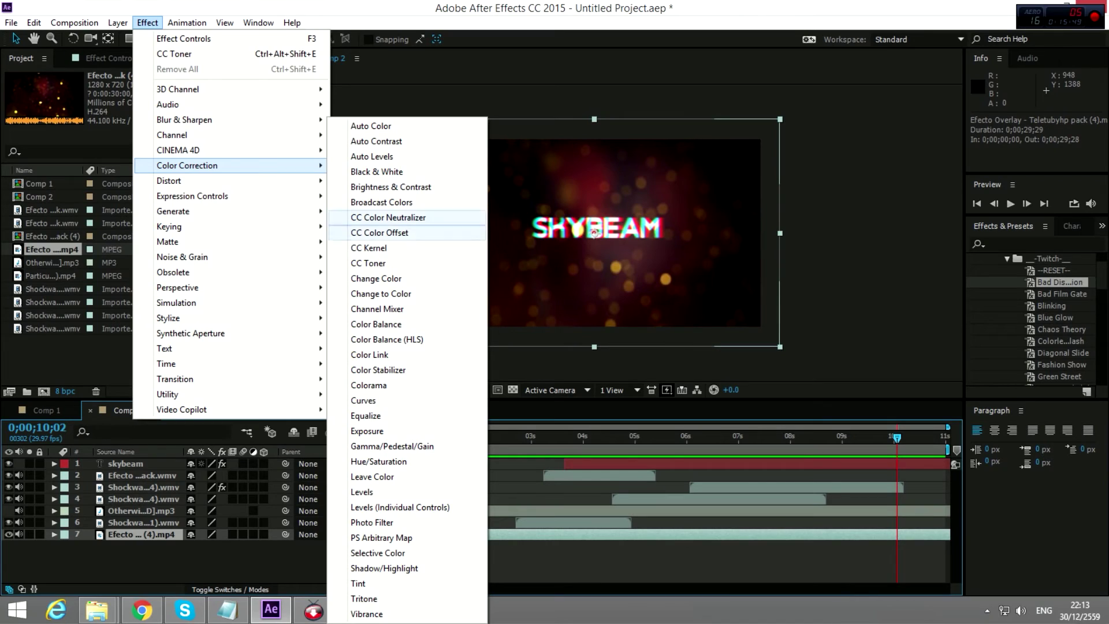
pyautogui.click(370, 263)
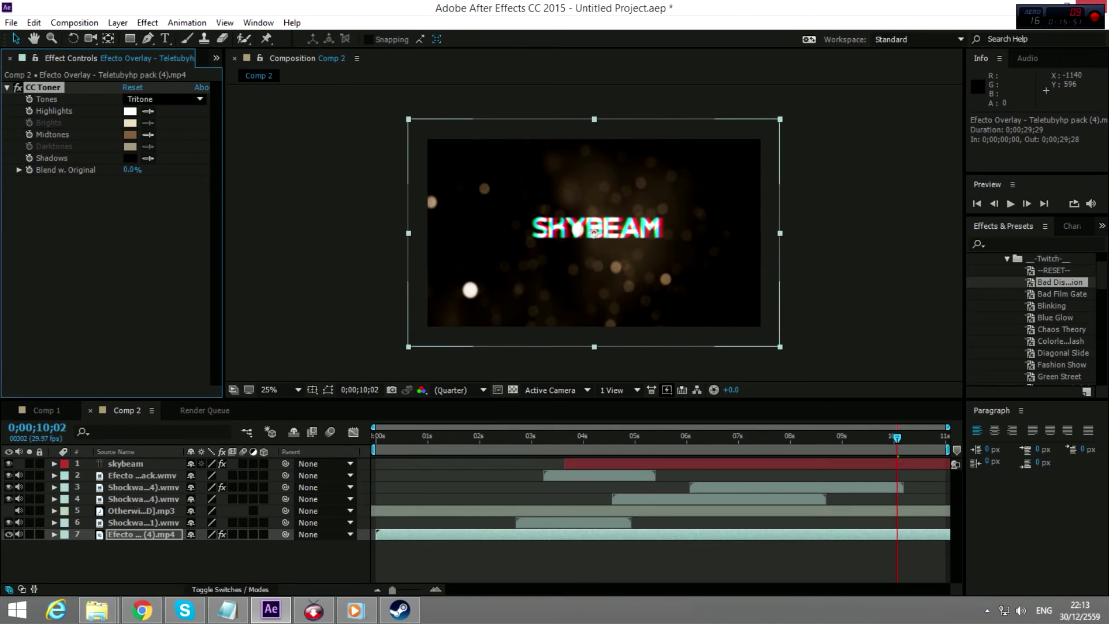
pyautogui.click(164, 99)
pyautogui.click(148, 145)
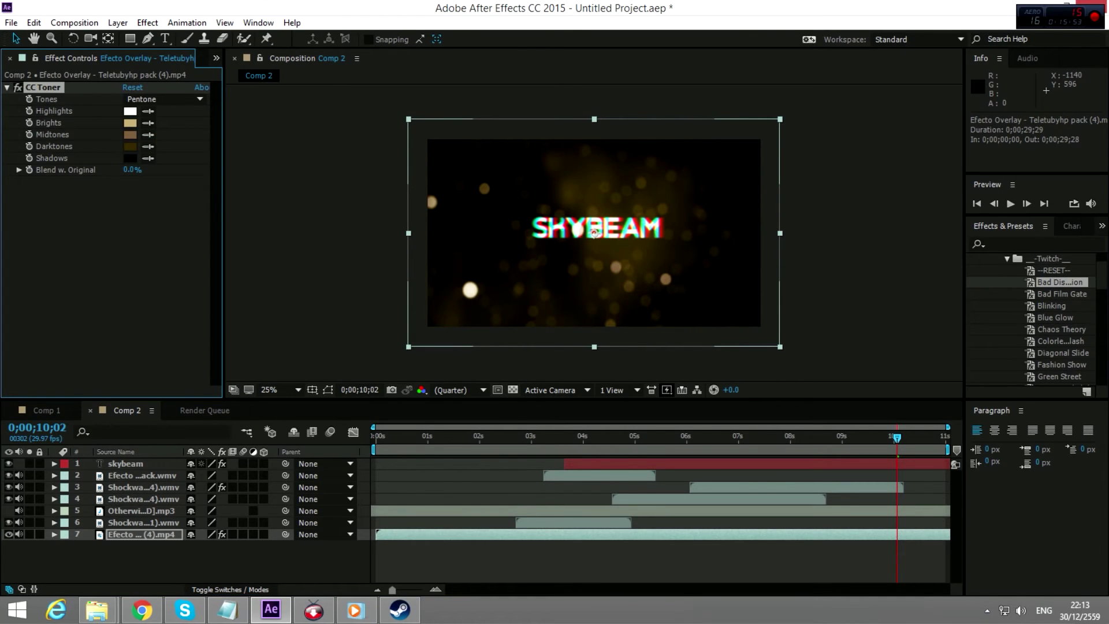
# - Set the CC Toner Darktones color to black (000000)
pyautogui.click(130, 146)
pyautogui.moveTo(869, 342)
pyautogui.mouseDown()
pyautogui.moveTo(839, 315)
pyautogui.moveTo(900, 387)
pyautogui.mouseUp()
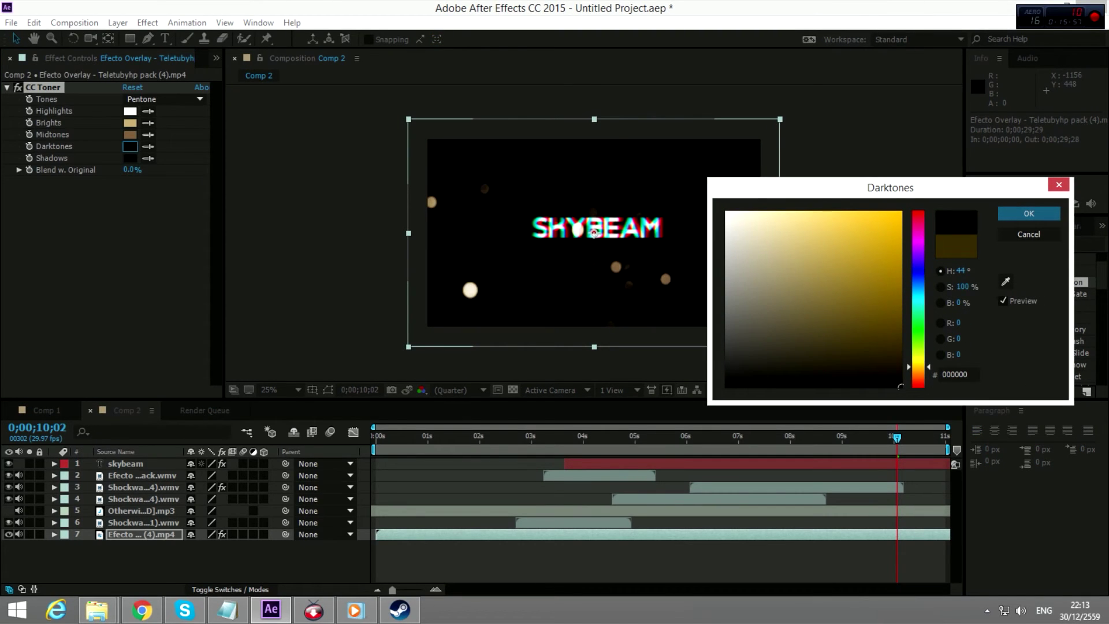
pyautogui.click(1029, 213)
# - Set the CC Toner Midtones color to dark blue-violet (333255)
pyautogui.click(130, 135)
pyautogui.moveTo(805, 297)
pyautogui.mouseDown()
pyautogui.moveTo(810, 250)
pyautogui.moveTo(801, 325)
pyautogui.moveTo(782, 317)
pyautogui.mouseUp()
pyautogui.moveTo(919, 280); pyautogui.dragTo(918, 285)
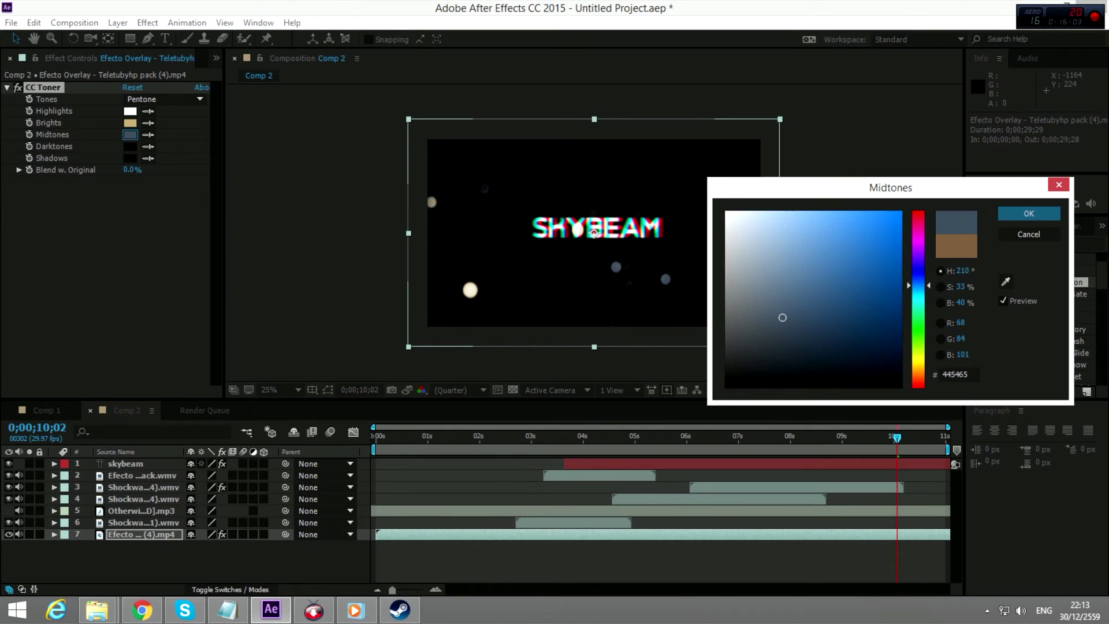
pyautogui.moveTo(782, 317)
pyautogui.mouseDown()
pyautogui.moveTo(785, 370)
pyautogui.moveTo(781, 338)
pyautogui.mouseUp()
pyautogui.moveTo(919, 285); pyautogui.dragTo(919, 270)
pyautogui.moveTo(781, 338); pyautogui.dragTo(794, 331)
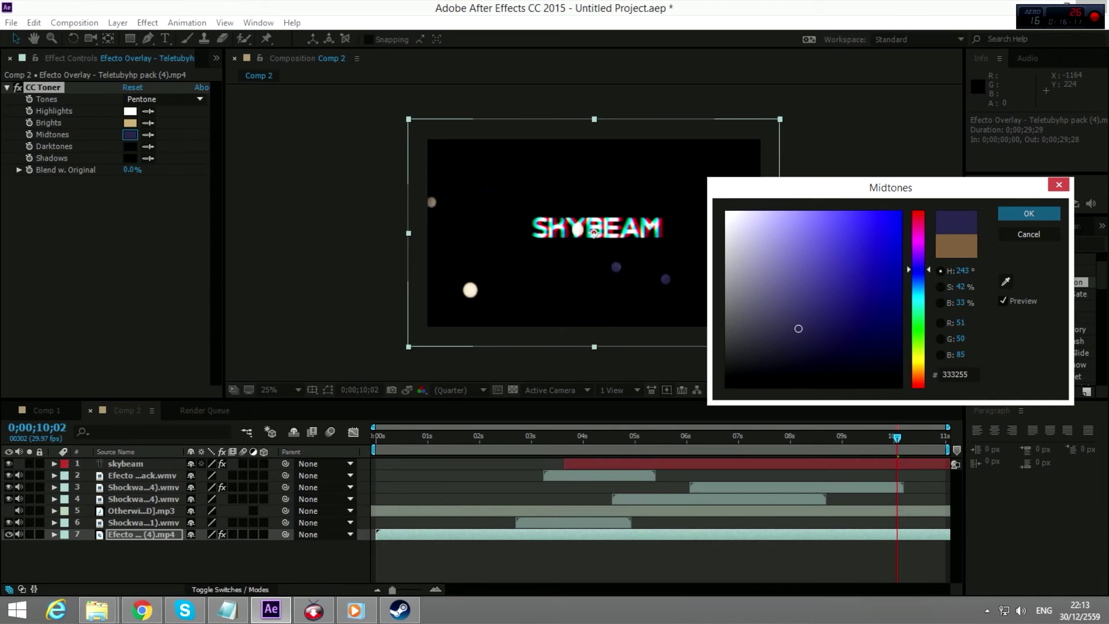
pyautogui.press('Return')
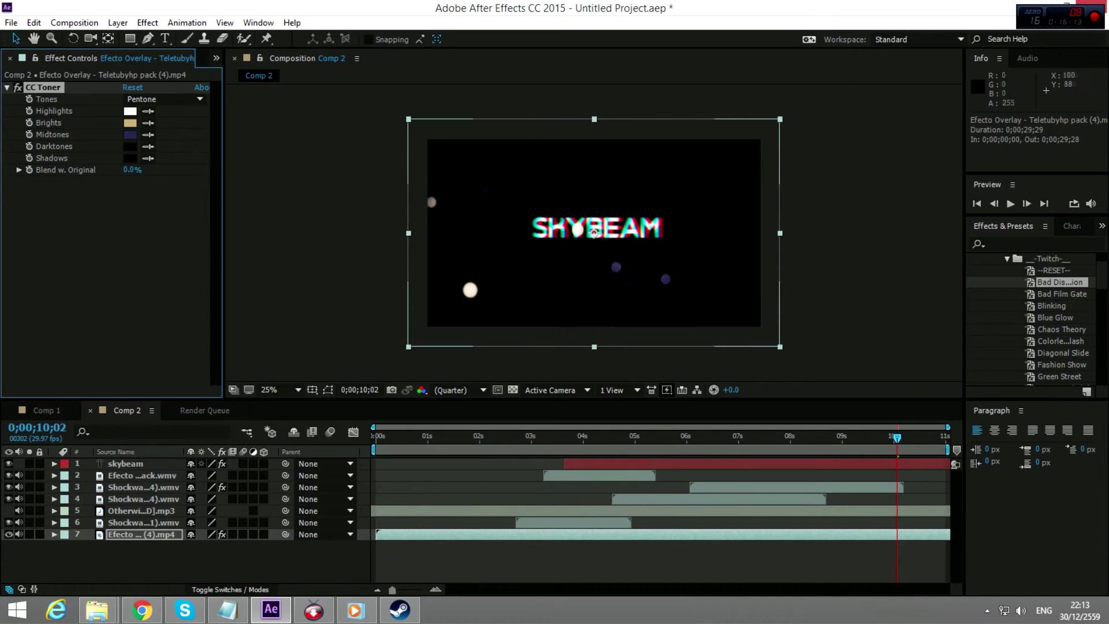
# - Set the CC Toner Brights color to blue (3E73C3)
pyautogui.click(148, 123)
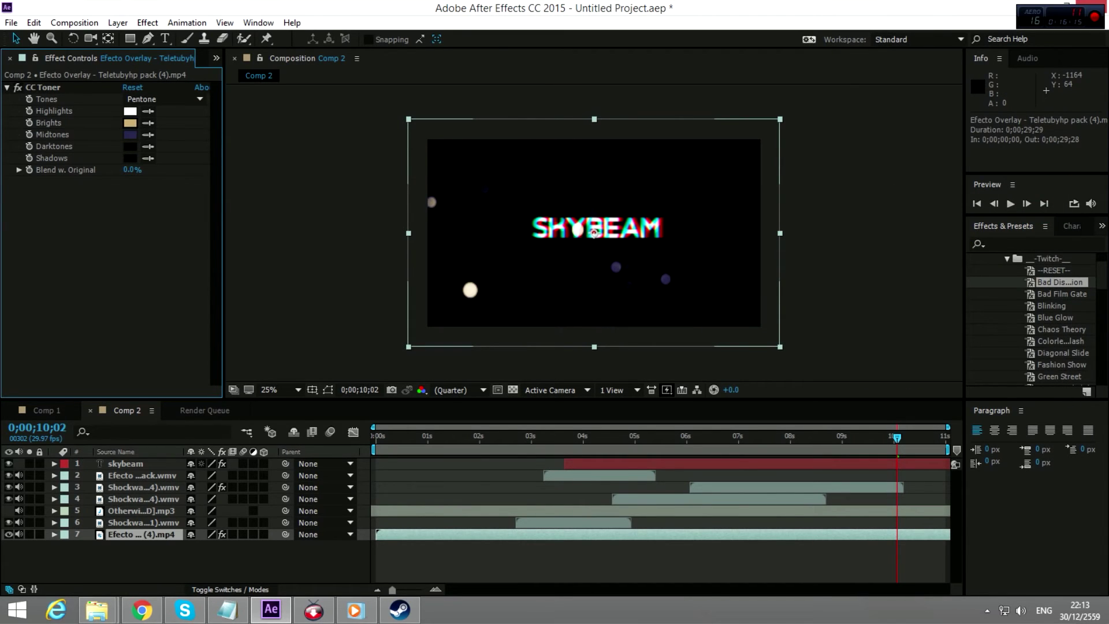
pyautogui.click(130, 122)
pyautogui.moveTo(792, 254)
pyautogui.mouseDown()
pyautogui.moveTo(765, 284)
pyautogui.moveTo(798, 310)
pyautogui.moveTo(788, 241)
pyautogui.moveTo(781, 283)
pyautogui.moveTo(726, 211)
pyautogui.moveTo(754, 233)
pyautogui.moveTo(759, 278)
pyautogui.mouseUp()
pyautogui.click(918, 272)
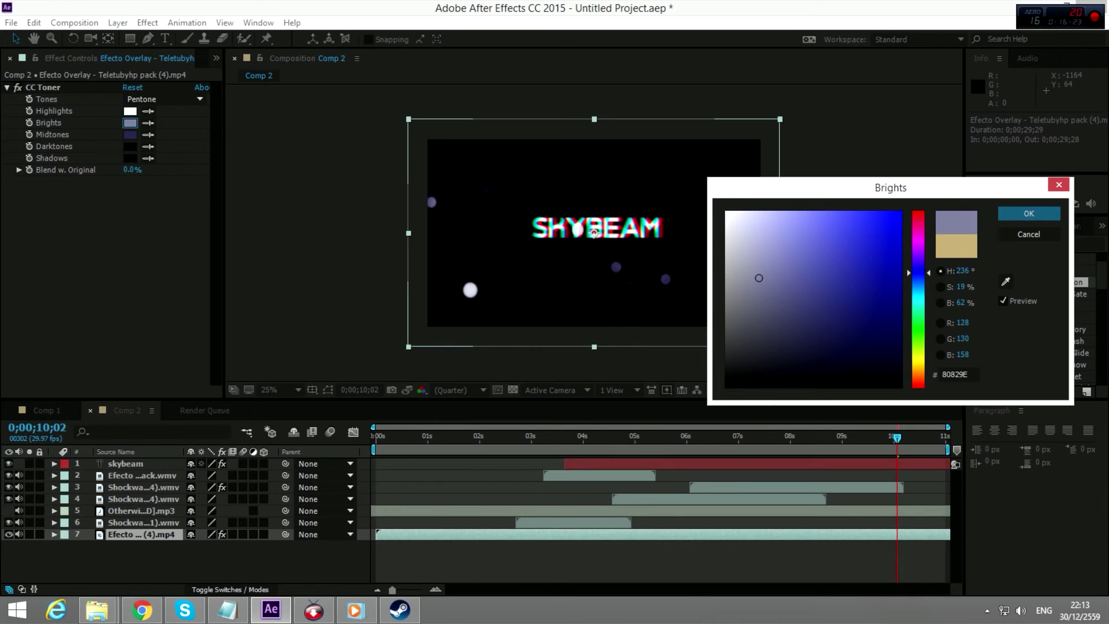
pyautogui.moveTo(918, 273); pyautogui.dragTo(919, 283)
pyautogui.moveTo(842, 267); pyautogui.dragTo(845, 252)
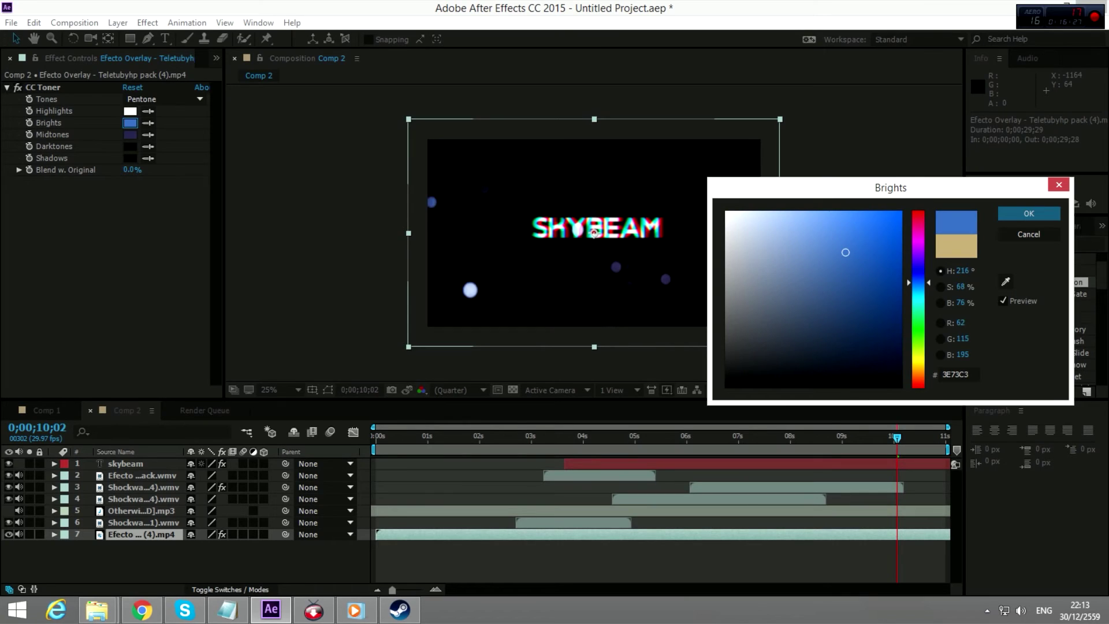
pyautogui.press('Return')
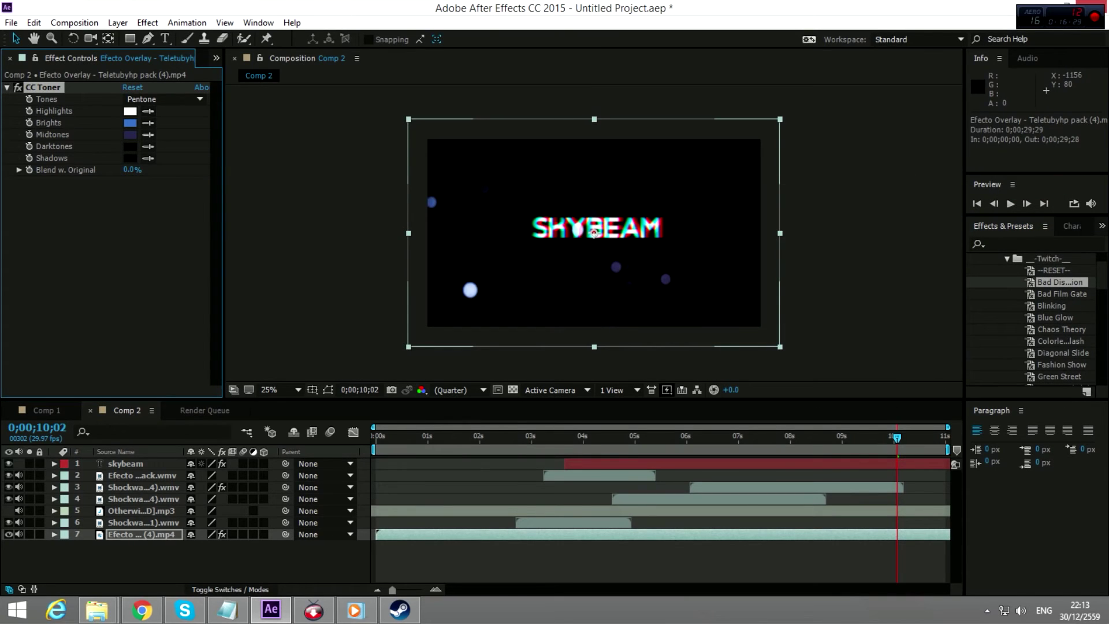
# - Preview Comp 2 with the recolored overlay background
pyautogui.press('space')
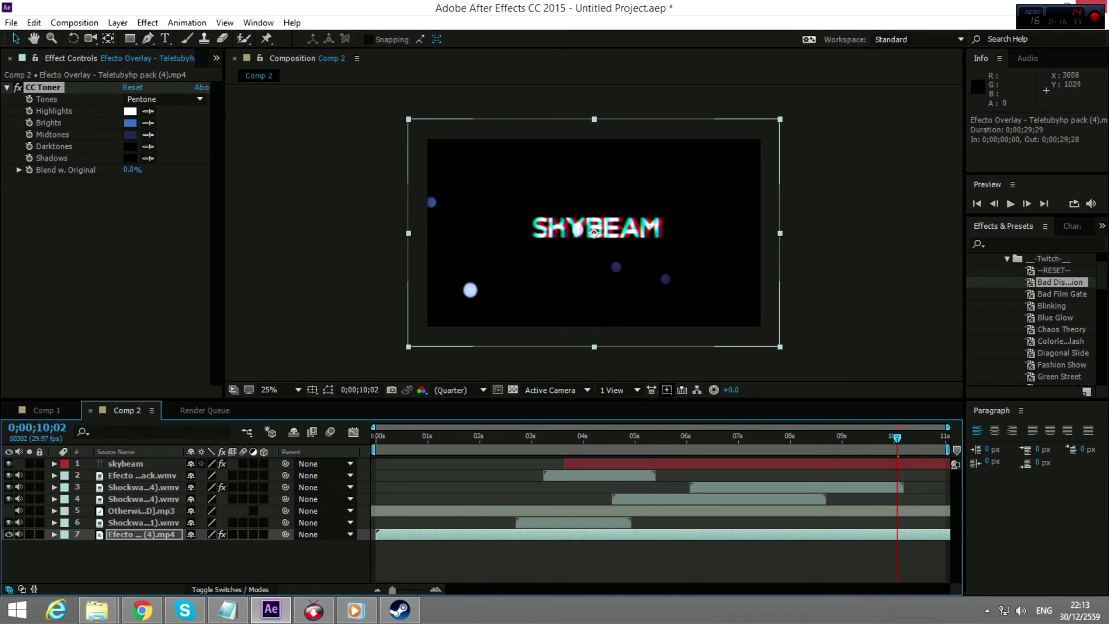
pyautogui.click(1010, 203)
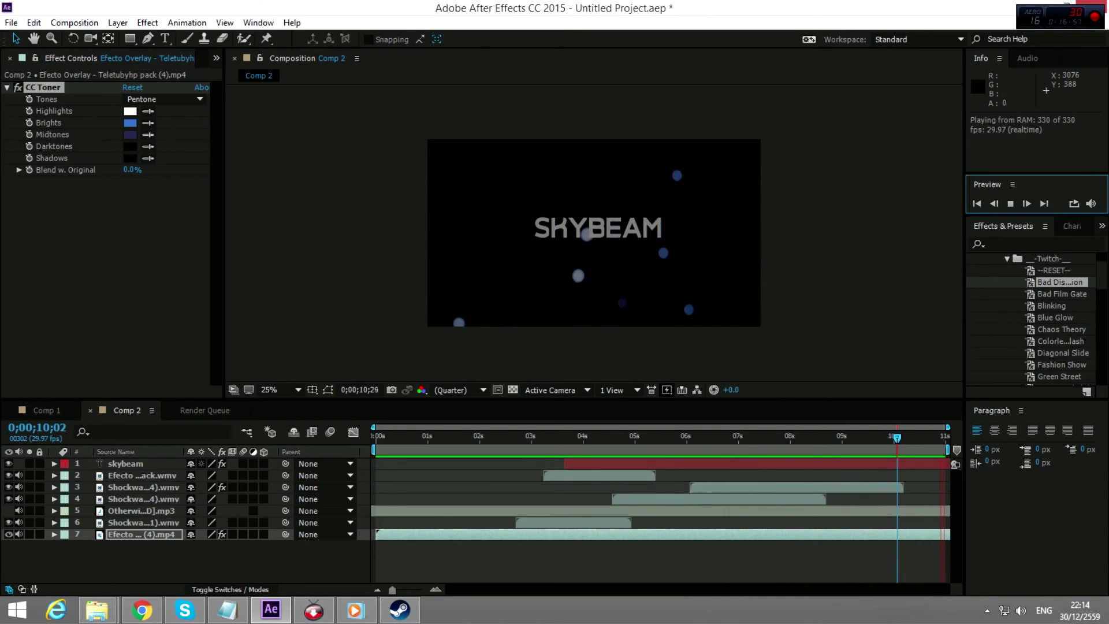
pyautogui.press('space')
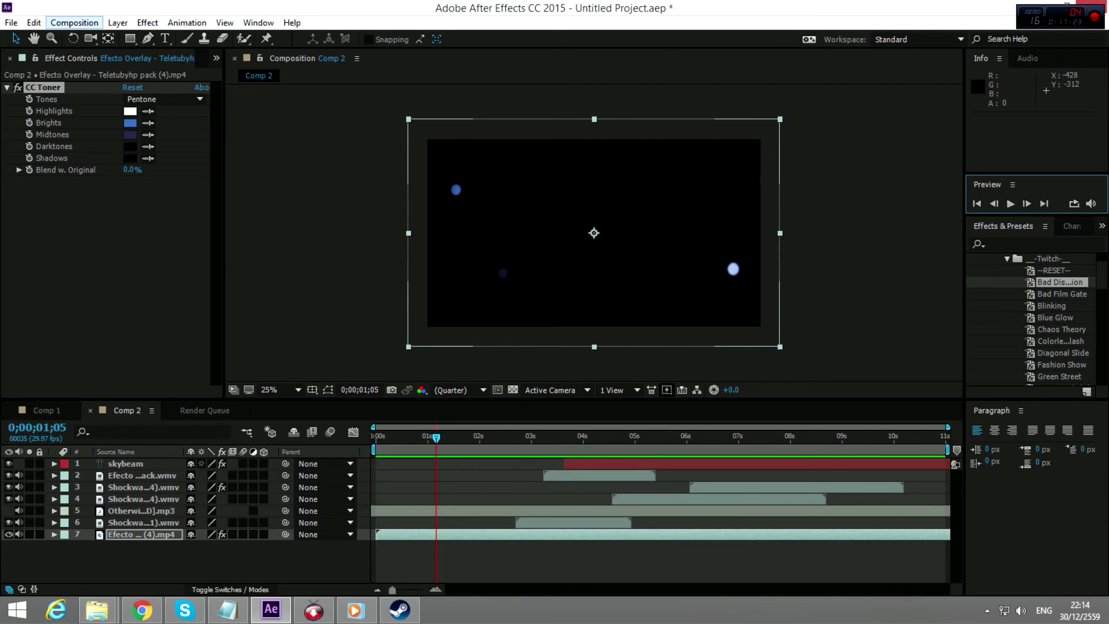
# - Add Comp 2 to the render queue
pyautogui.click(74, 22)
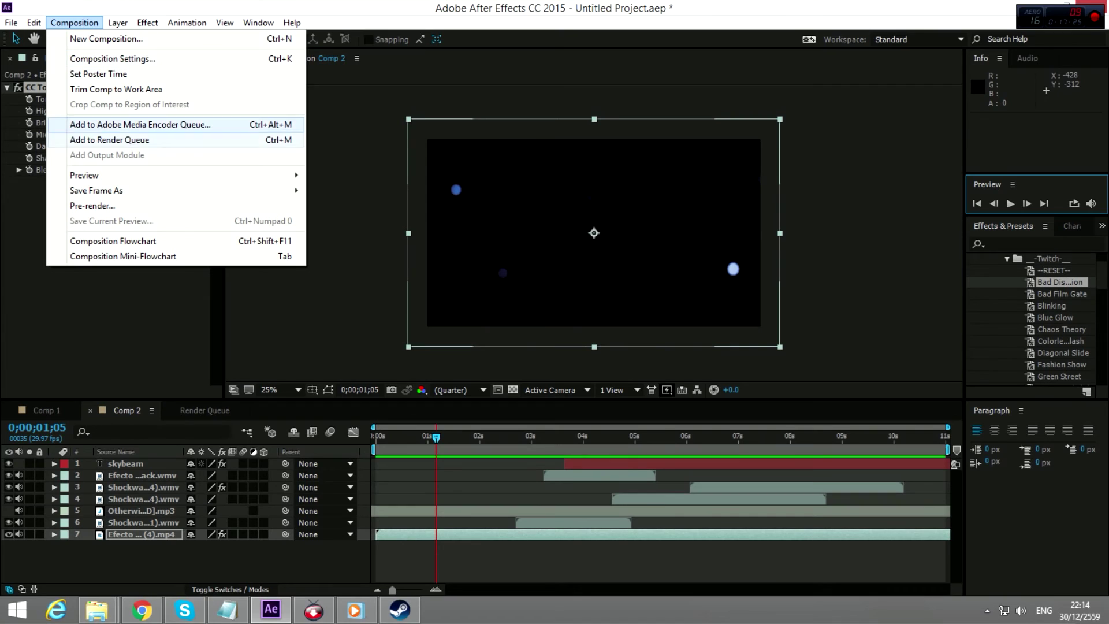
pyautogui.press('Escape')
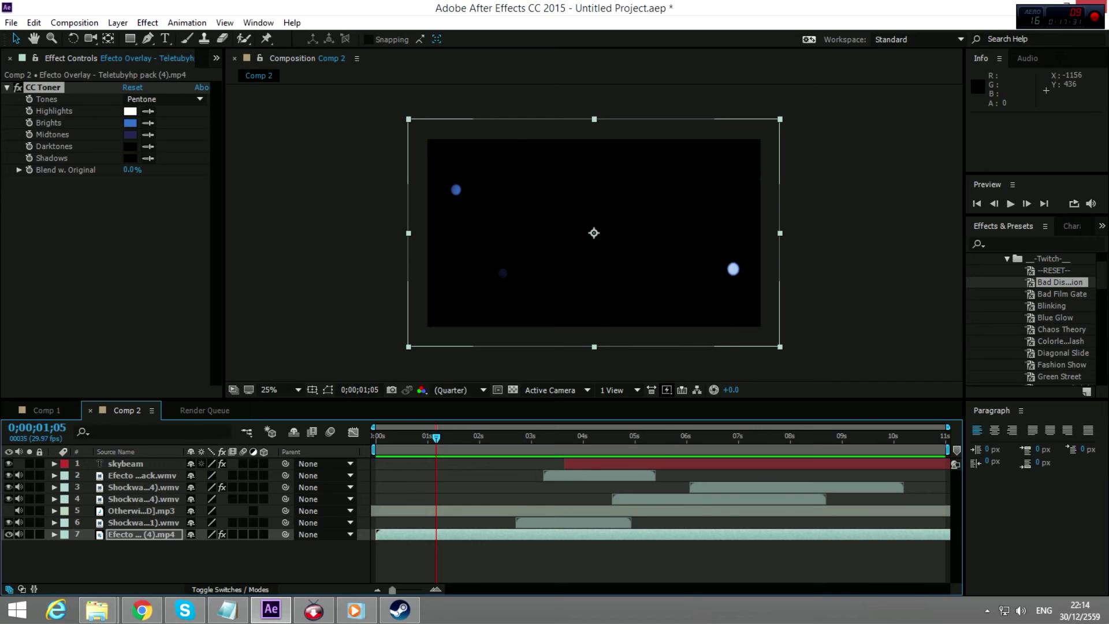
pyautogui.click(147, 22)
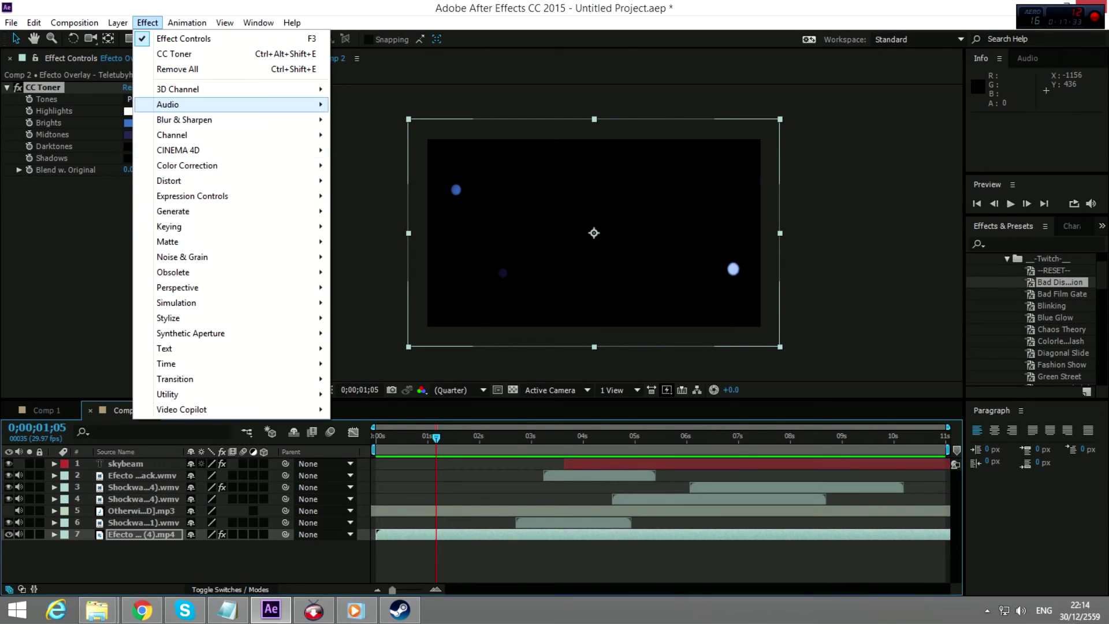
pyautogui.moveTo(74, 22)
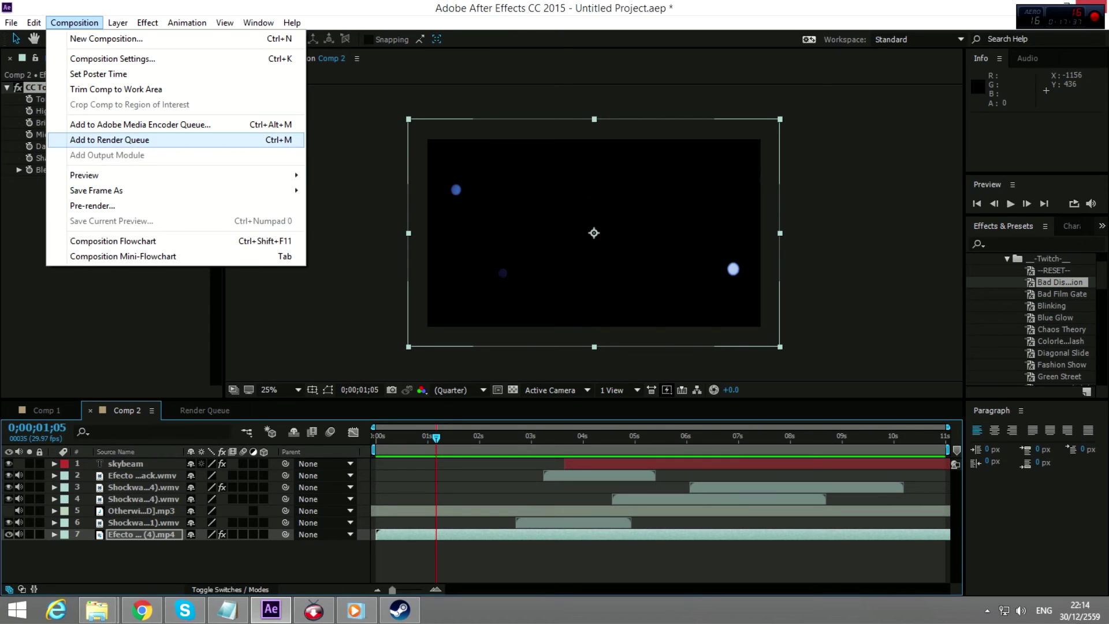
pyautogui.click(110, 140)
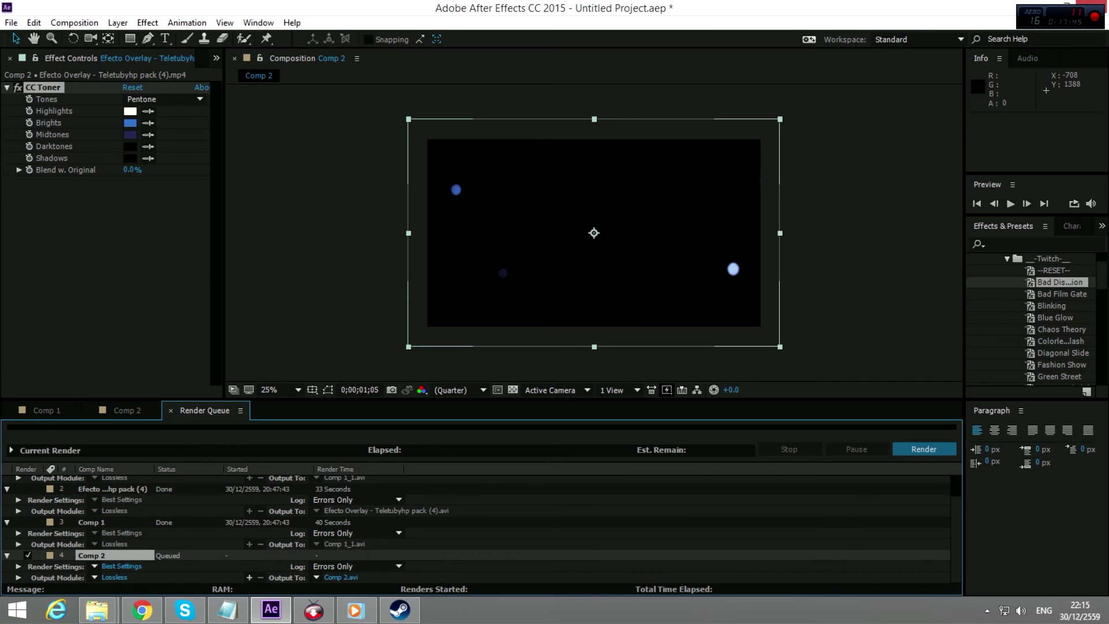
# - Set the render output to an AVI named Comp 2 in the 30-12-59 project folder and render it
pyautogui.click(340, 577)
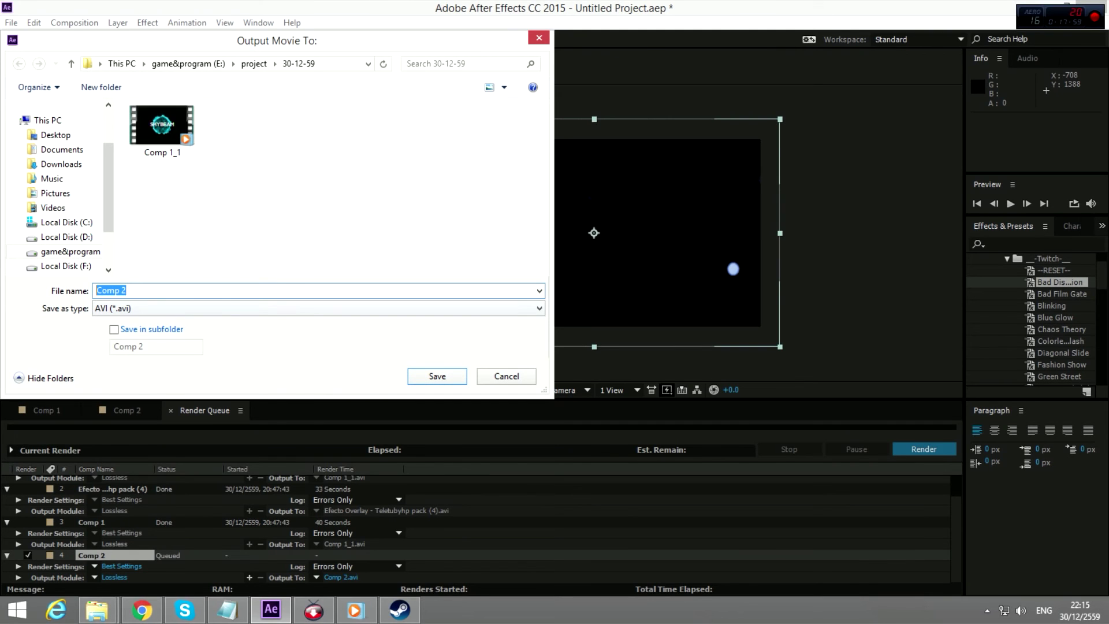
pyautogui.click(437, 377)
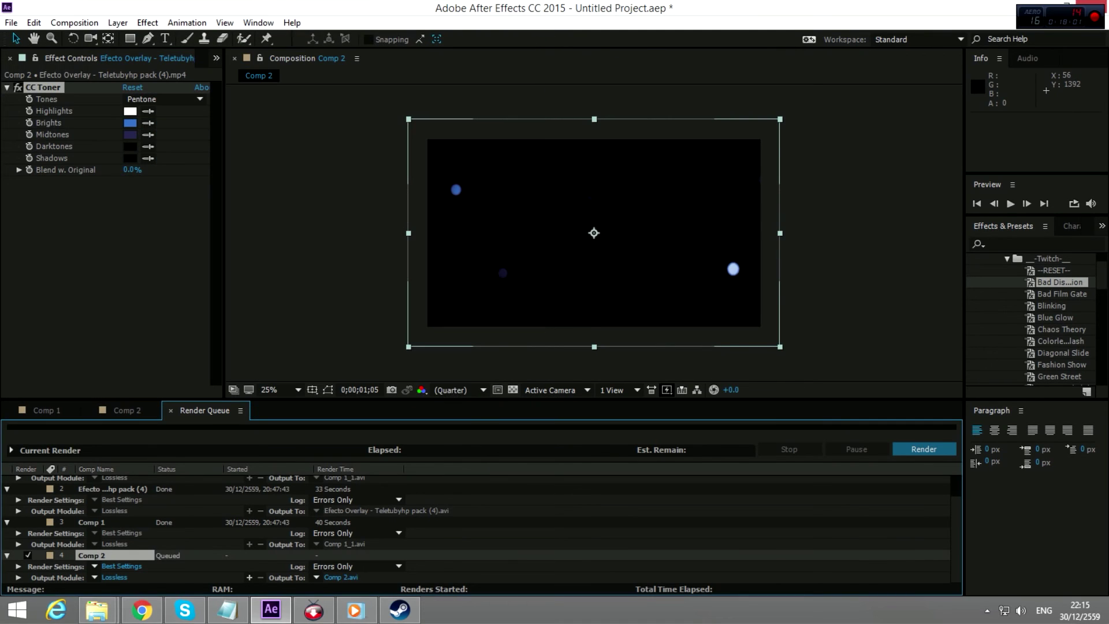
pyautogui.click(924, 449)
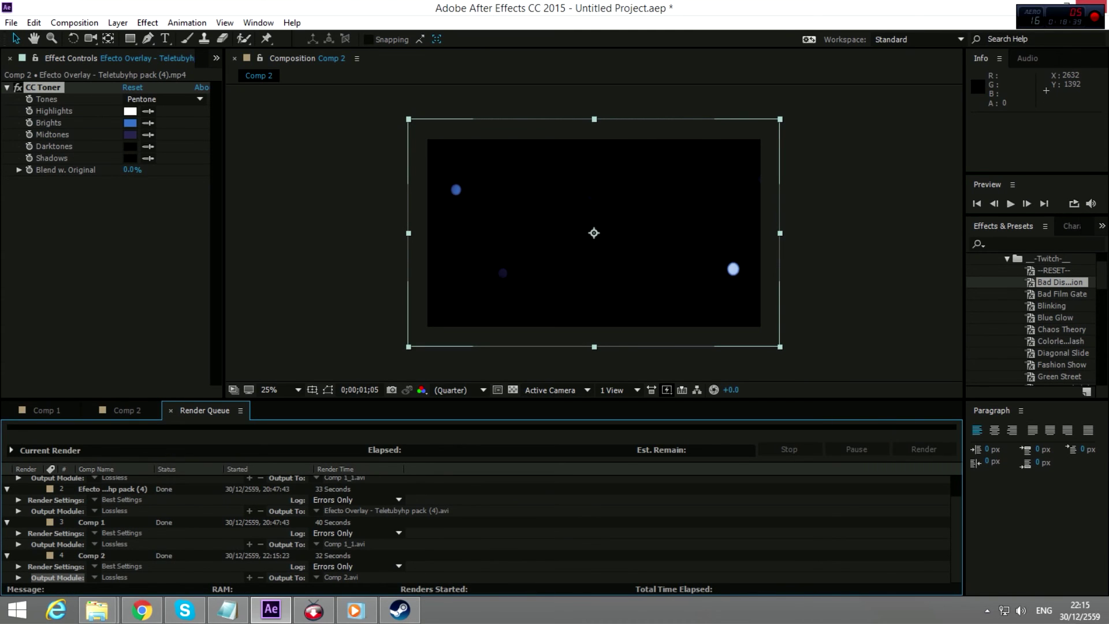
# - Switch to the desktop and launch Vegas Pro 13.0 (64-bit)
pyautogui.press('super+d')
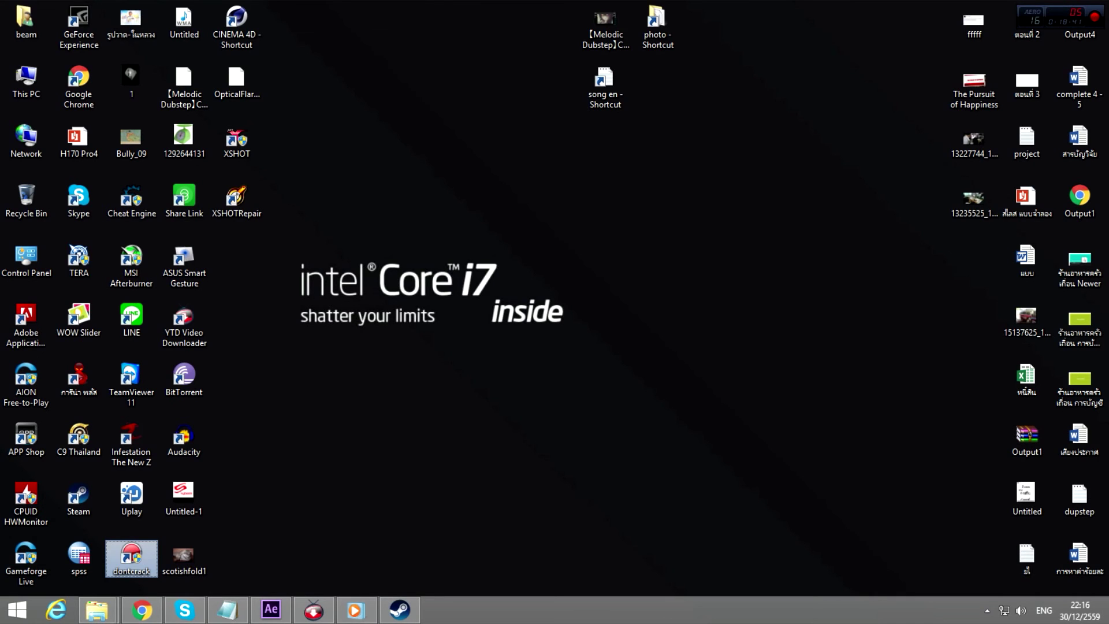
pyautogui.press('super')
pyautogui.write('vb')
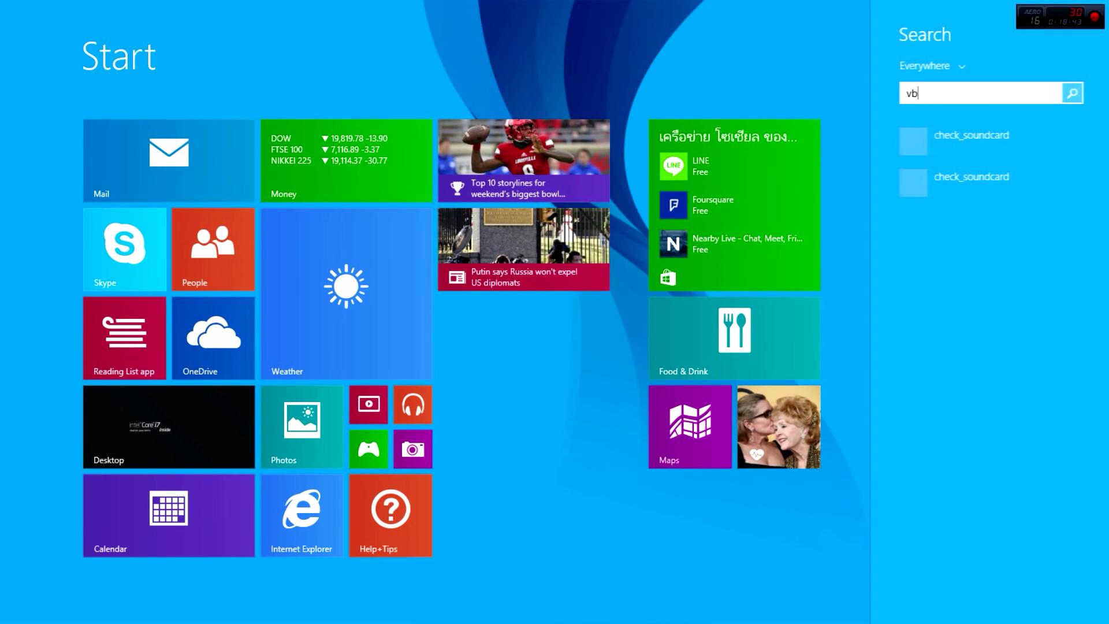
pyautogui.write('rhsd')
pyautogui.press('BackSpace')
pyautogui.press('BackSpace')
pyautogui.press('BackSpace')
pyautogui.press('BackSpace')
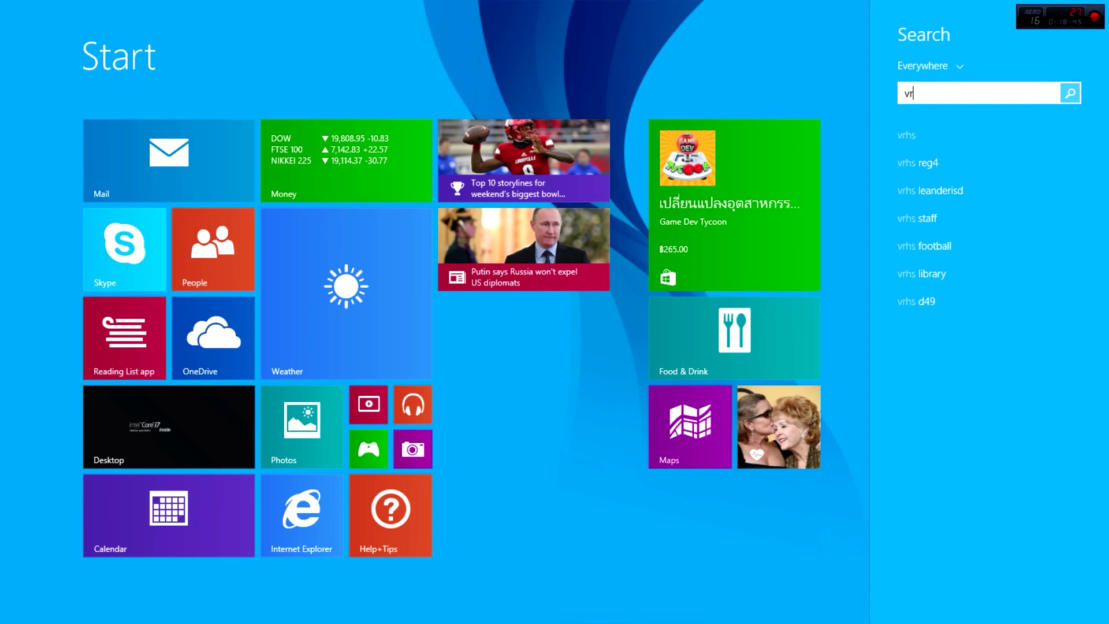
pyautogui.write('egas Pro 13.0 (64-bit')
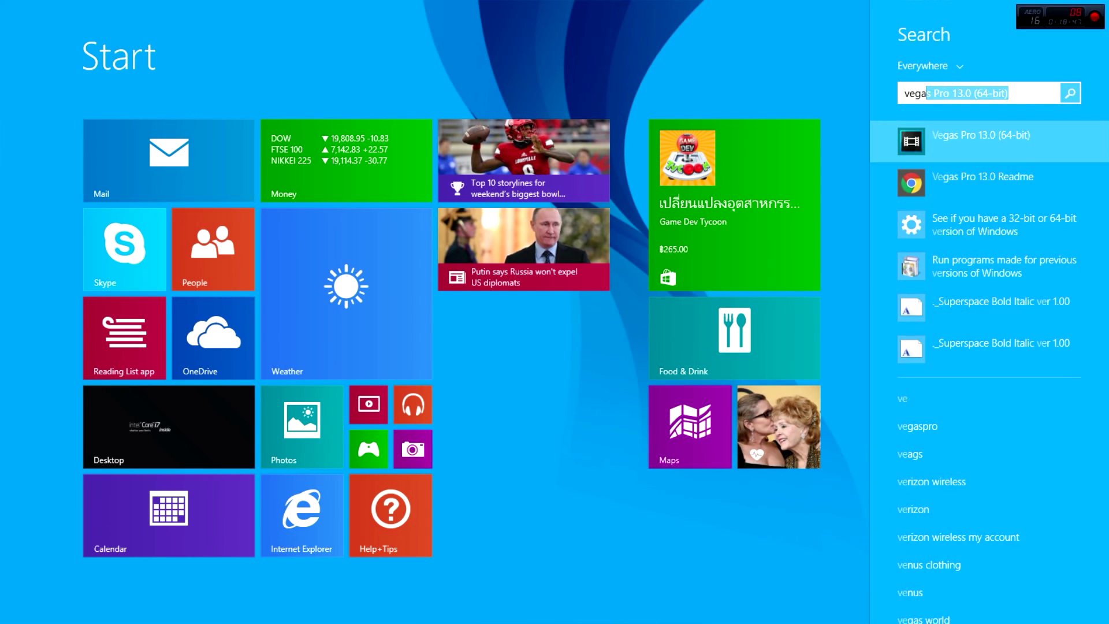
pyautogui.press('Return')
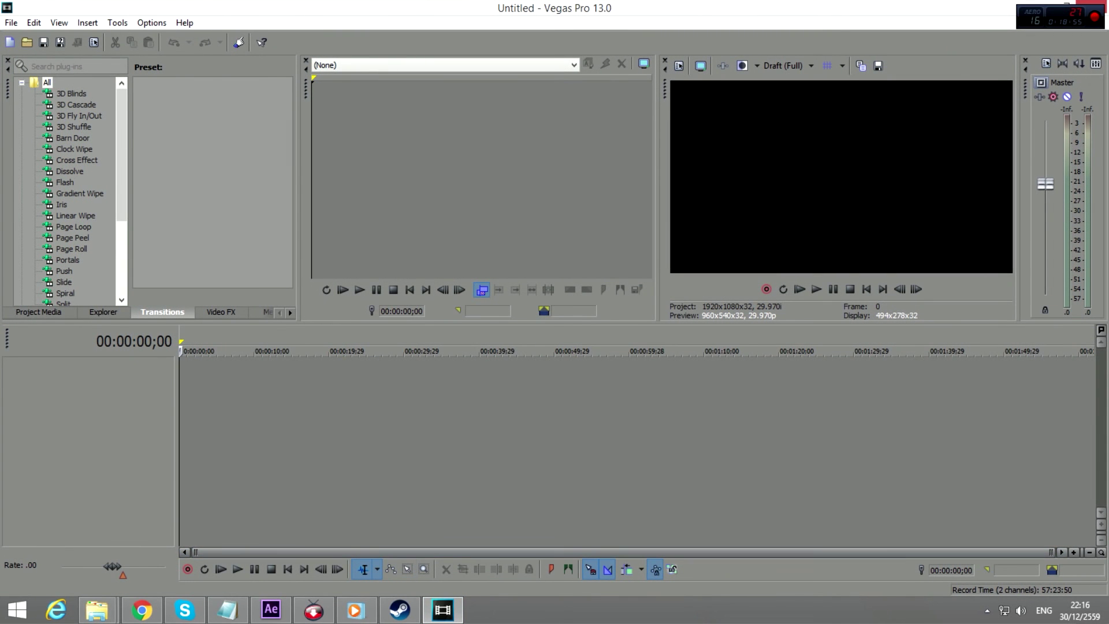
# - Place the rendered Comp 2 video from the 30-12-59 folder at the start of the Vegas Pro timeline
pyautogui.moveTo(98, 610)
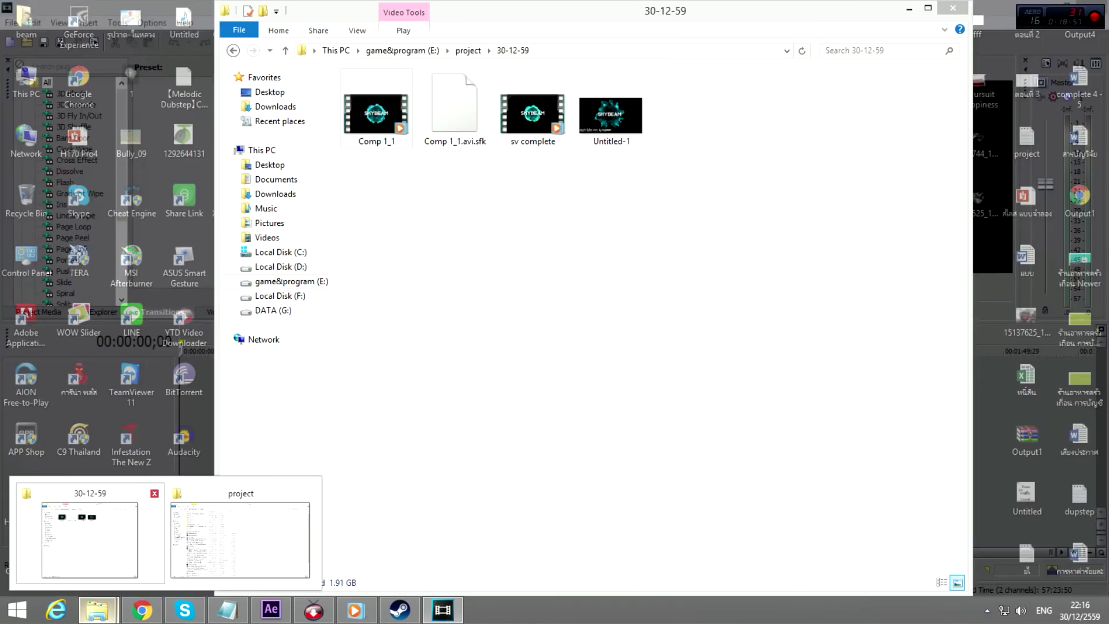
pyautogui.click(90, 537)
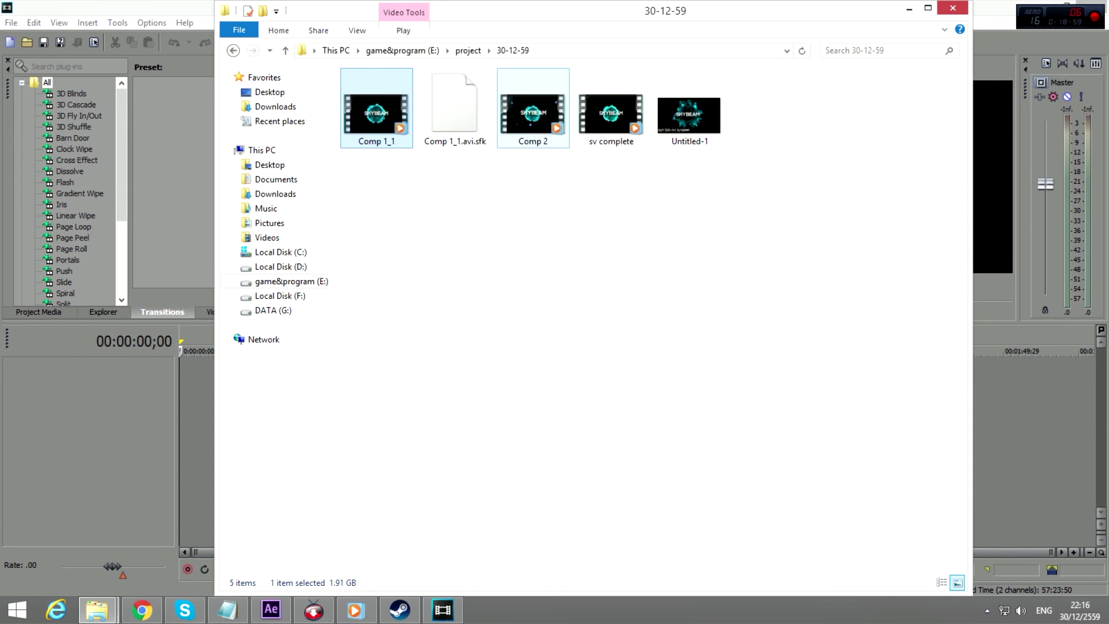
pyautogui.click(552, 116)
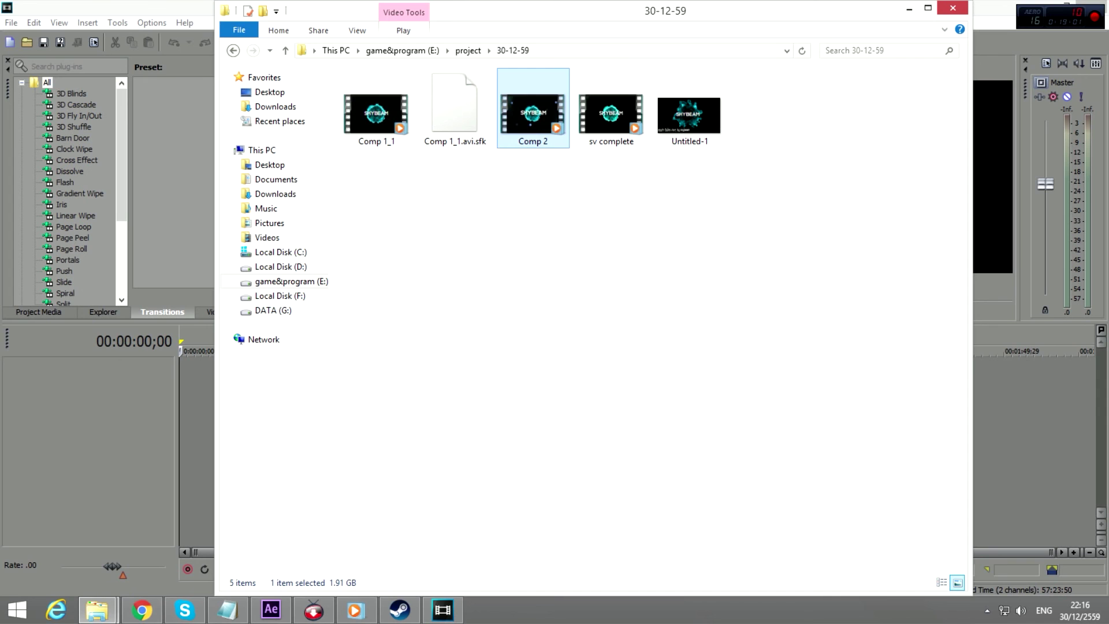
pyautogui.moveTo(534, 115); pyautogui.dragTo(205, 416)
pyautogui.press('super+Down')
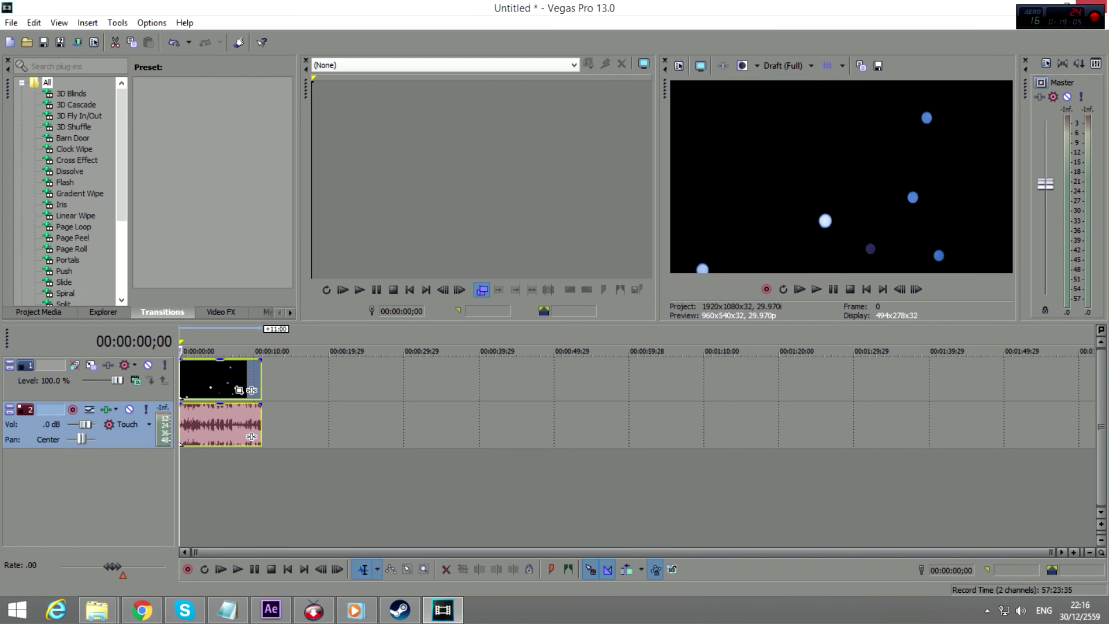
# - Play the imported clip and add a fade-in of about 0.7 seconds to its video and audio
pyautogui.click(817, 289)
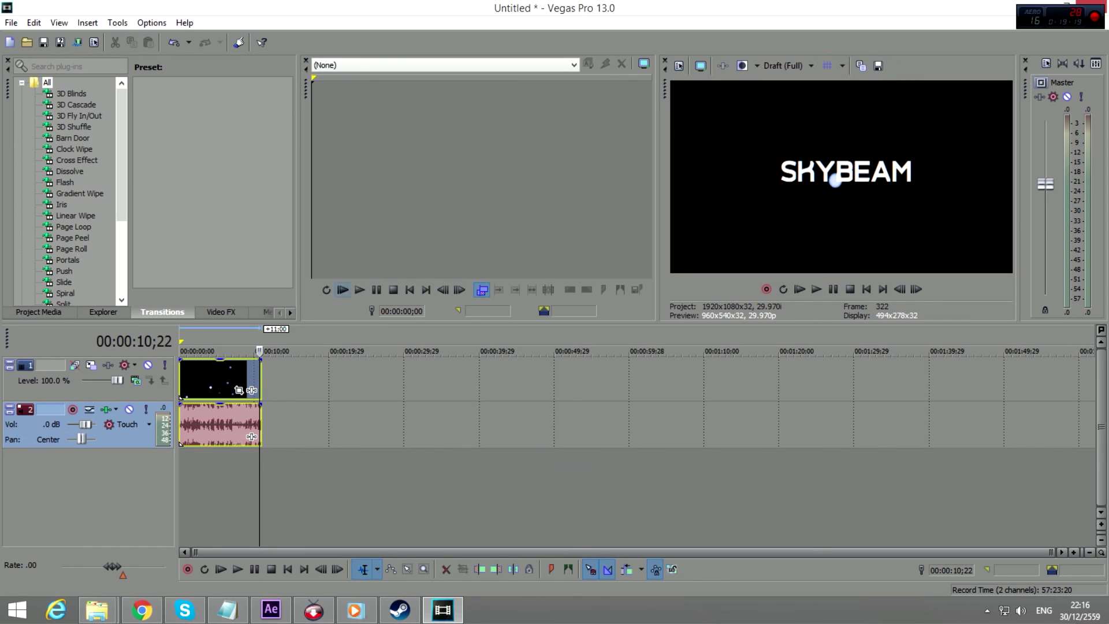
pyautogui.scroll(3, 633, 437)
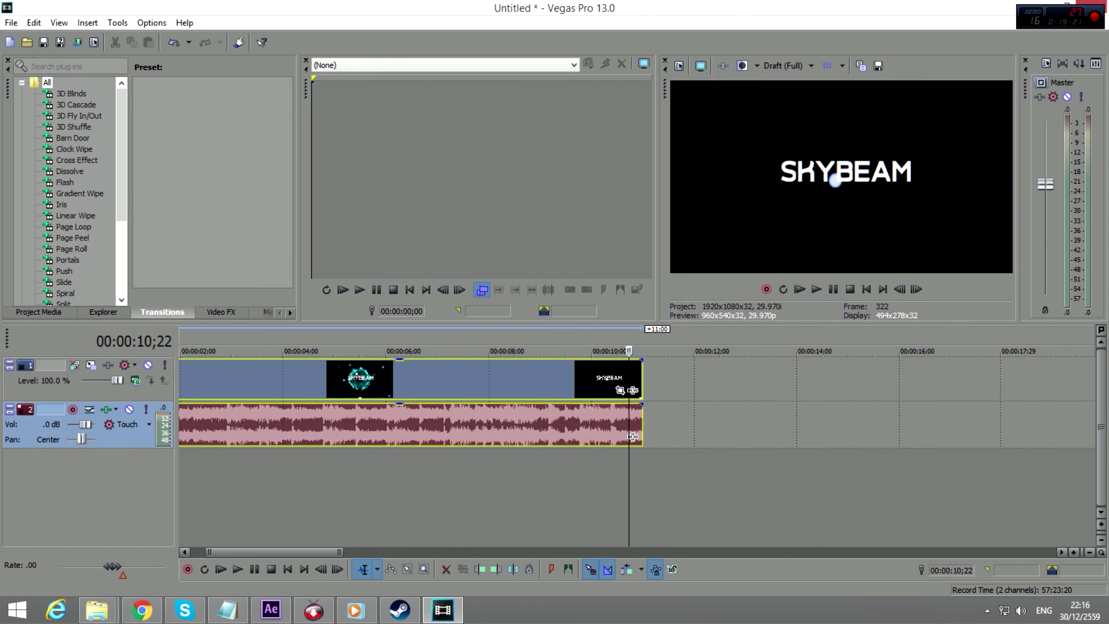
pyautogui.hscroll(-3, 633, 437)
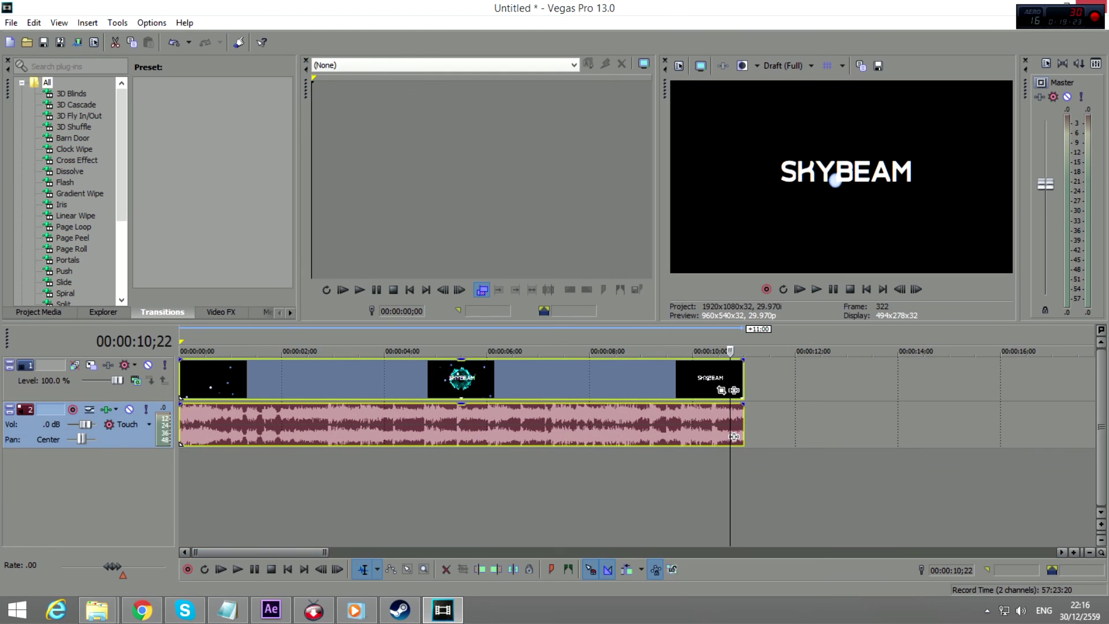
pyautogui.moveTo(181, 360); pyautogui.dragTo(215, 361)
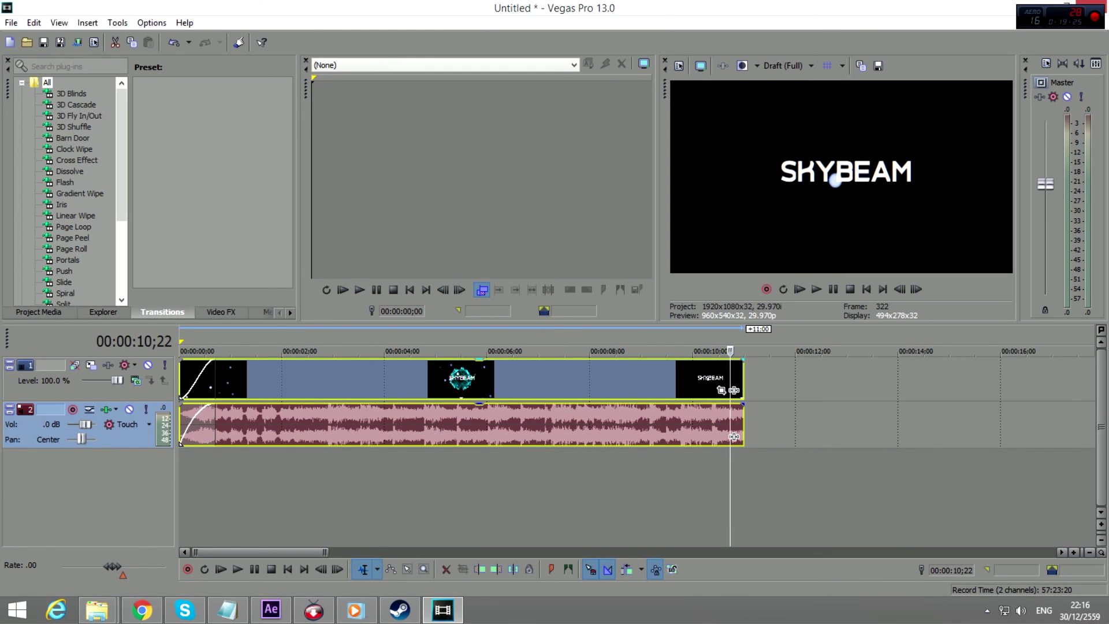
# - Play the clip from the beginning to review the fade-in and inspect the frames at 2;11 and 3;17
pyautogui.click(800, 289)
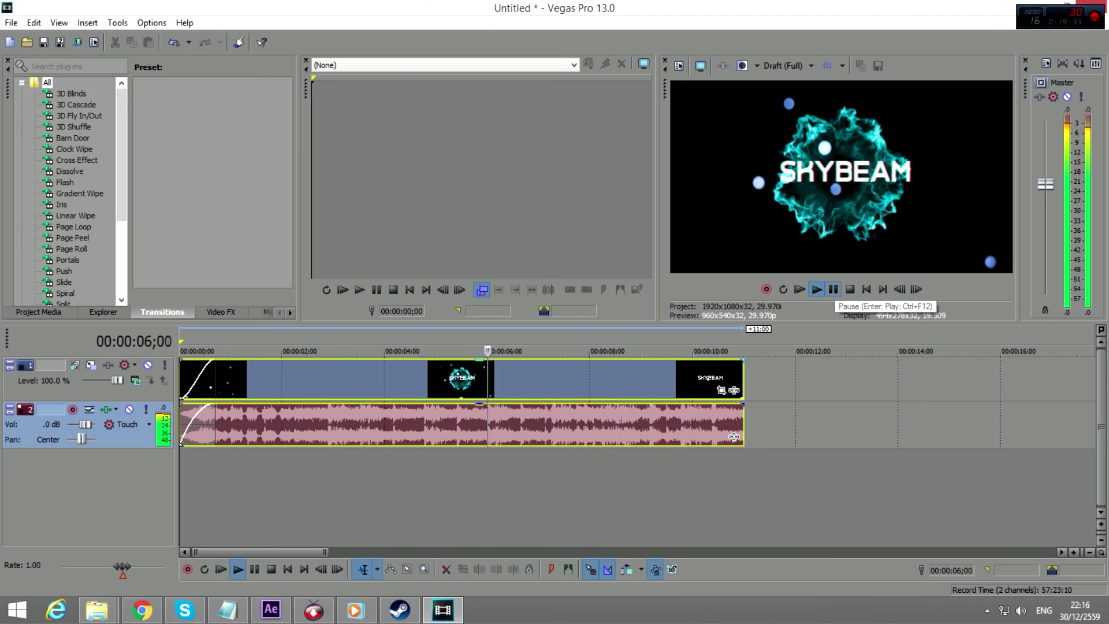
pyautogui.click(833, 289)
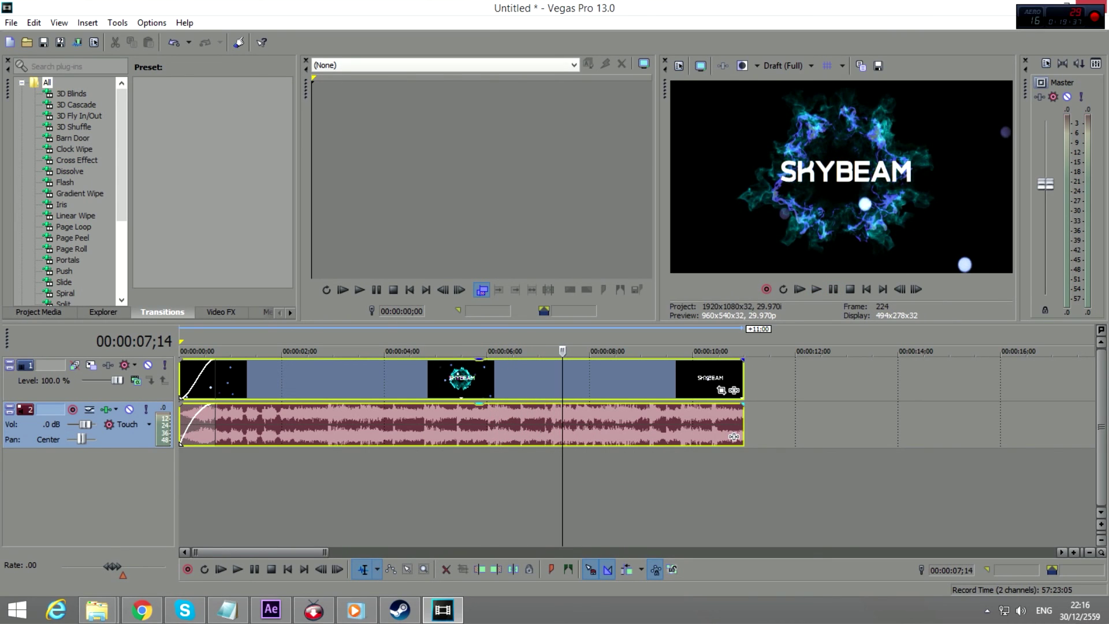
pyautogui.click(300, 378)
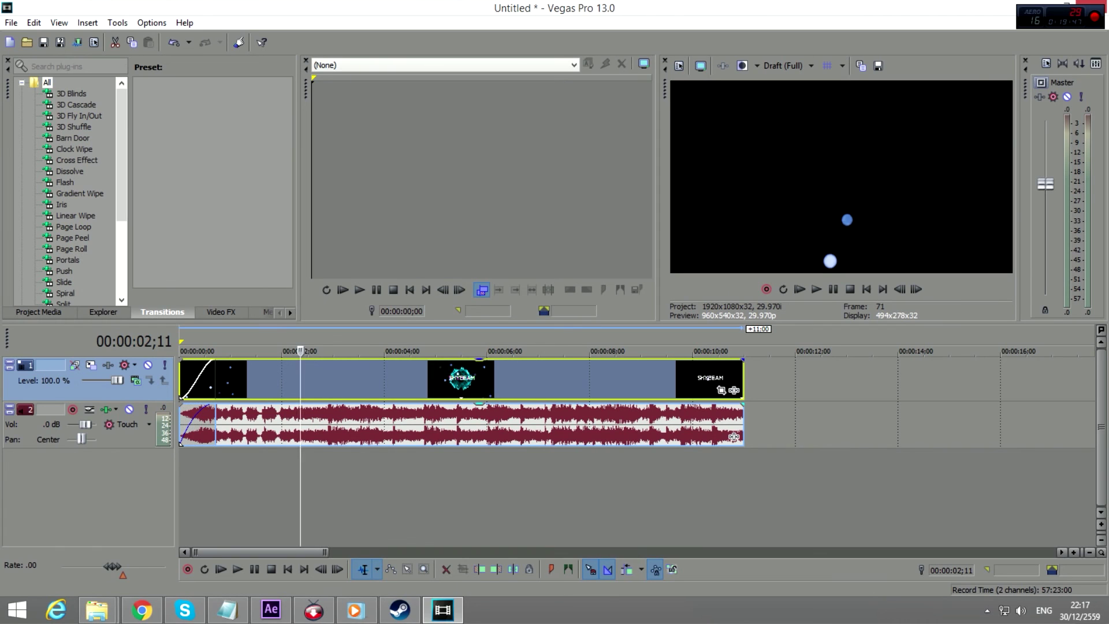
pyautogui.click(362, 378)
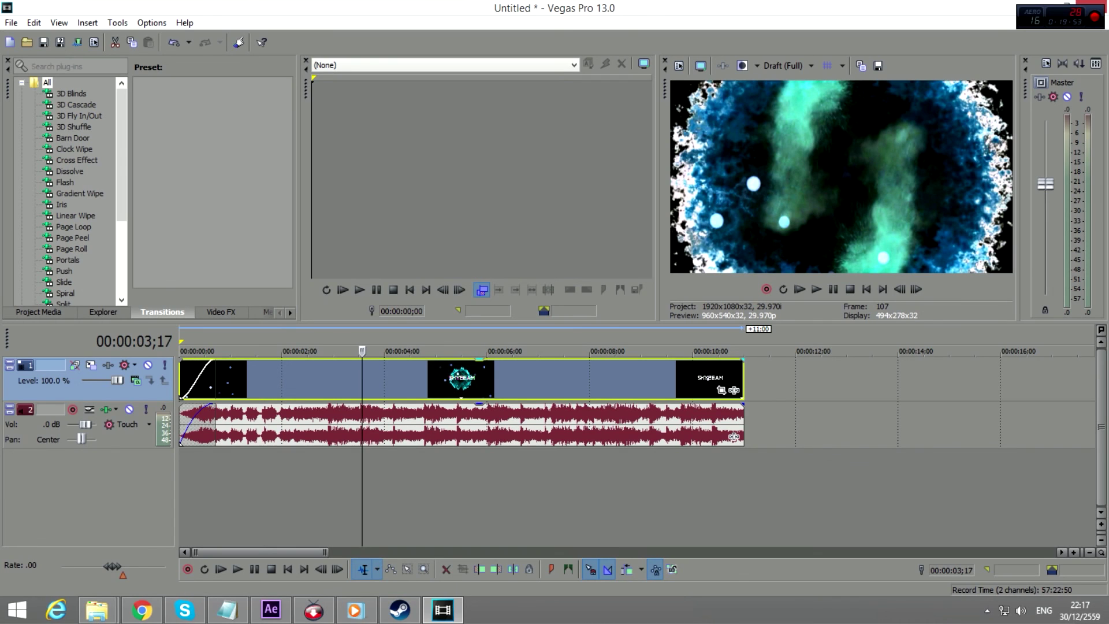
# - Add a fade-out of about 0.6 seconds to the video and about 0.9 seconds to the audio
pyautogui.moveTo(214, 360)
pyautogui.mouseDown()
pyautogui.moveTo(230, 360)
pyautogui.moveTo(215, 360)
pyautogui.mouseUp()
pyautogui.moveTo(744, 360); pyautogui.dragTo(712, 360)
pyautogui.moveTo(734, 438); pyautogui.dragTo(698, 437)
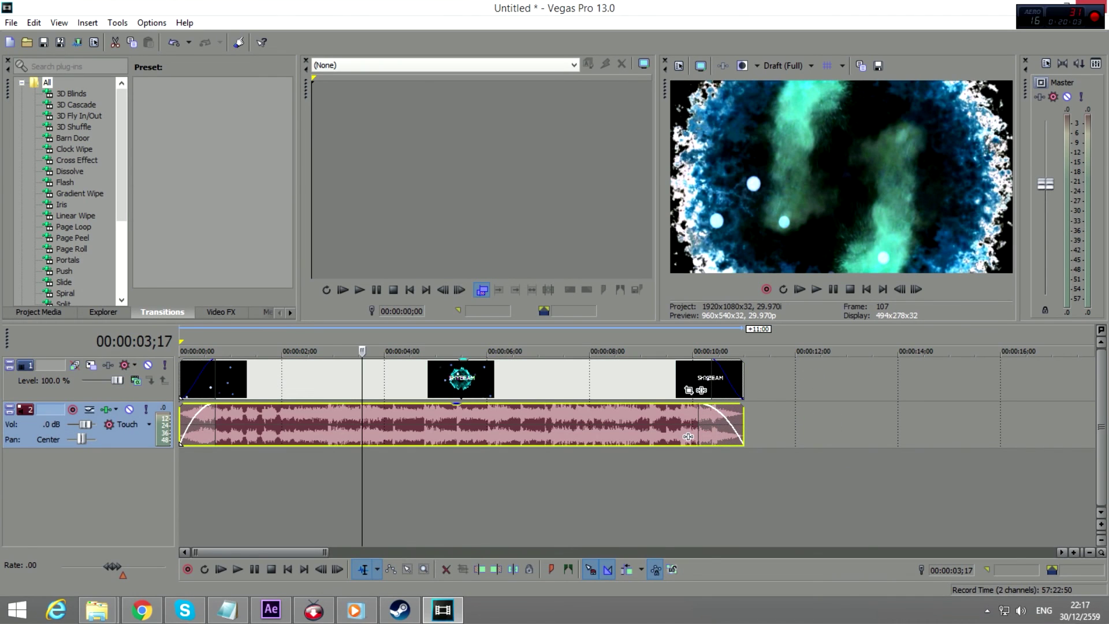
# - Play the end of the clip and lengthen the audio fade-out to about 1.2 seconds
pyautogui.click(685, 437)
pyautogui.press('space')
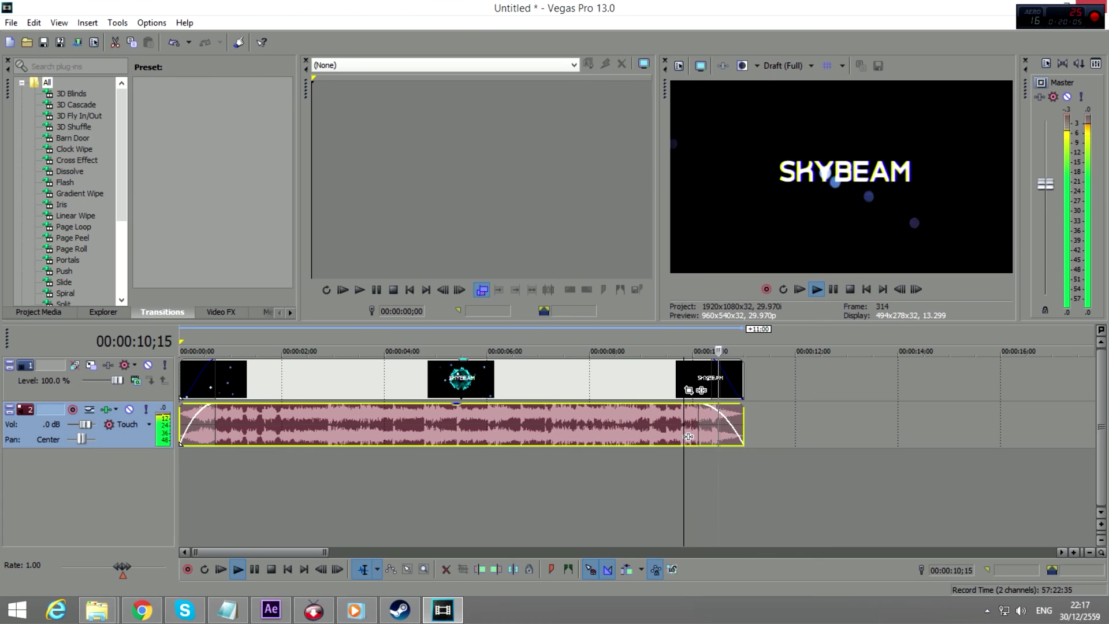
pyautogui.moveTo(689, 438); pyautogui.dragTo(674, 438)
pyautogui.press('space')
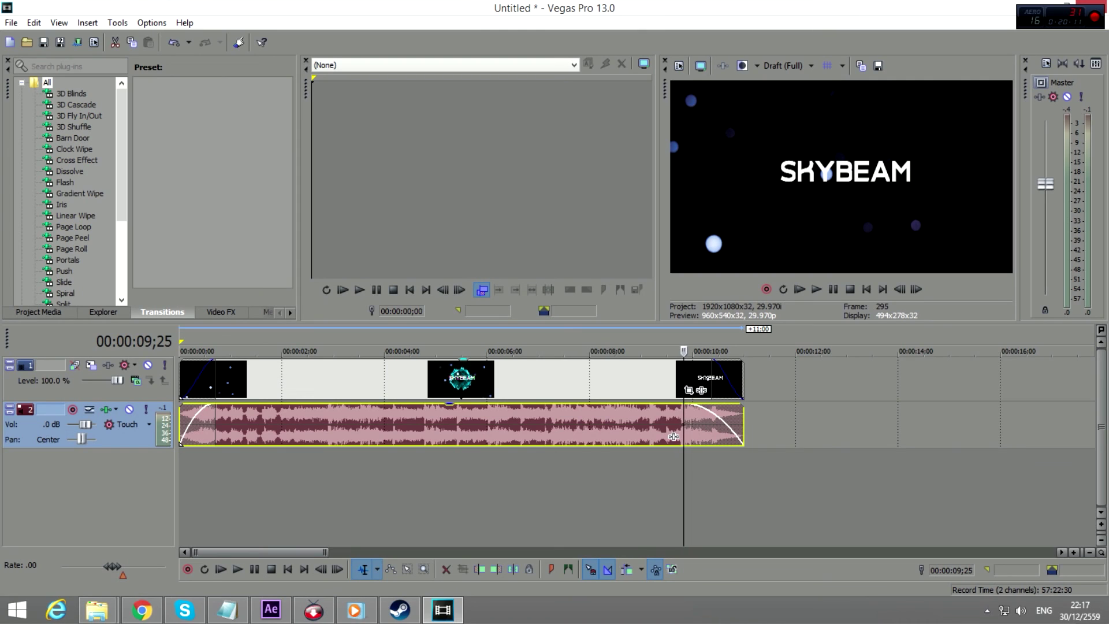
# - Select the whole 11-second clip as the time range and bring up the project's render commands
pyautogui.moveTo(181, 341); pyautogui.dragTo(742, 341)
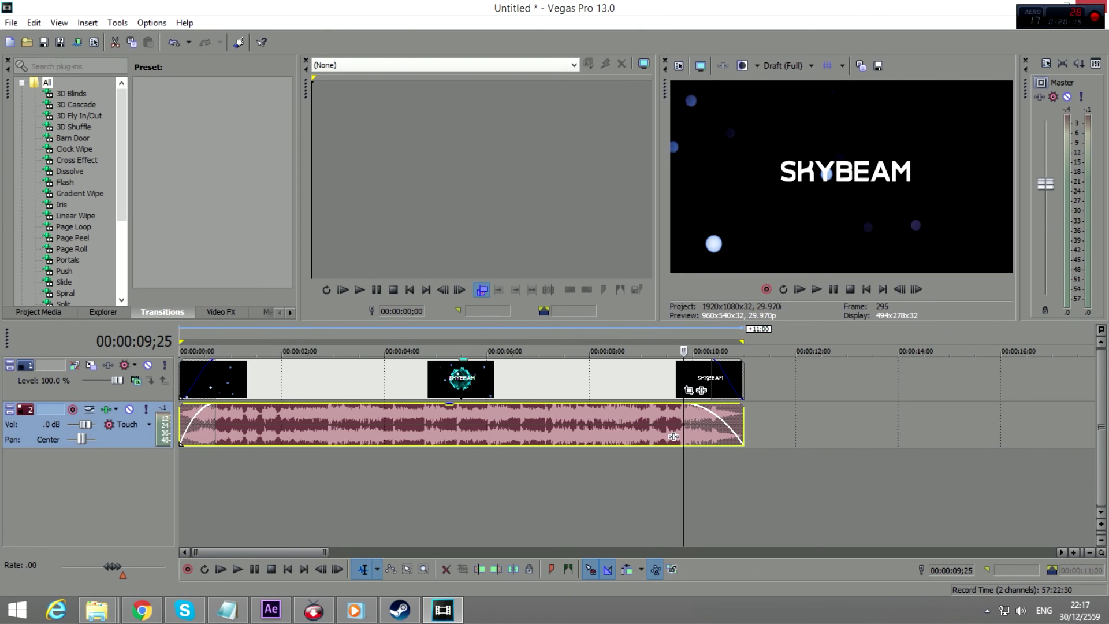
pyautogui.hotkey('alt', 'f')
pyautogui.press('r')
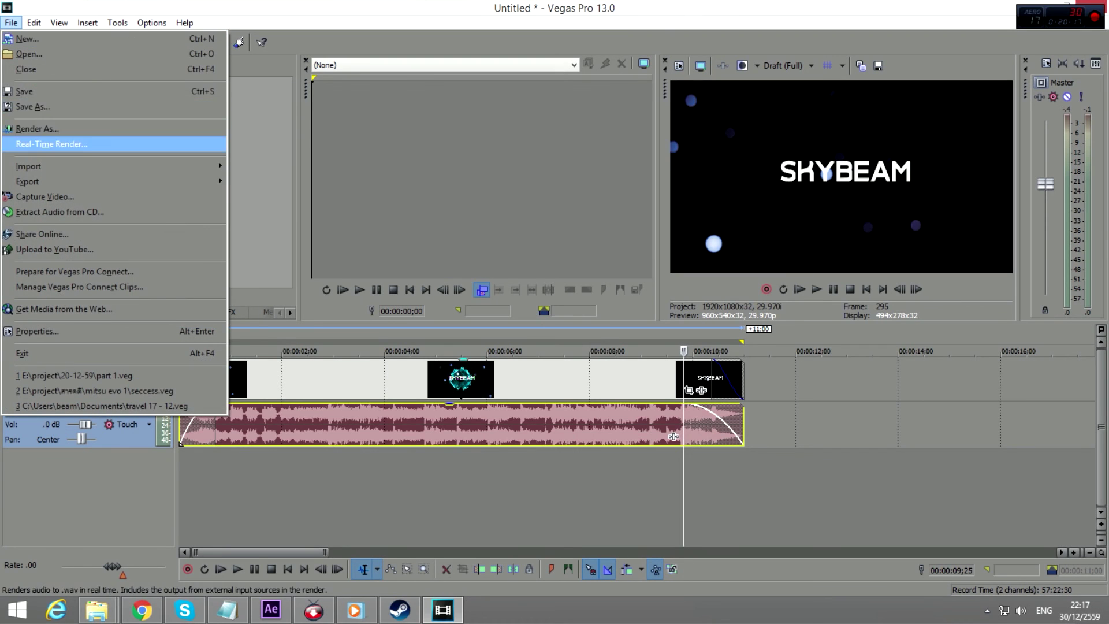